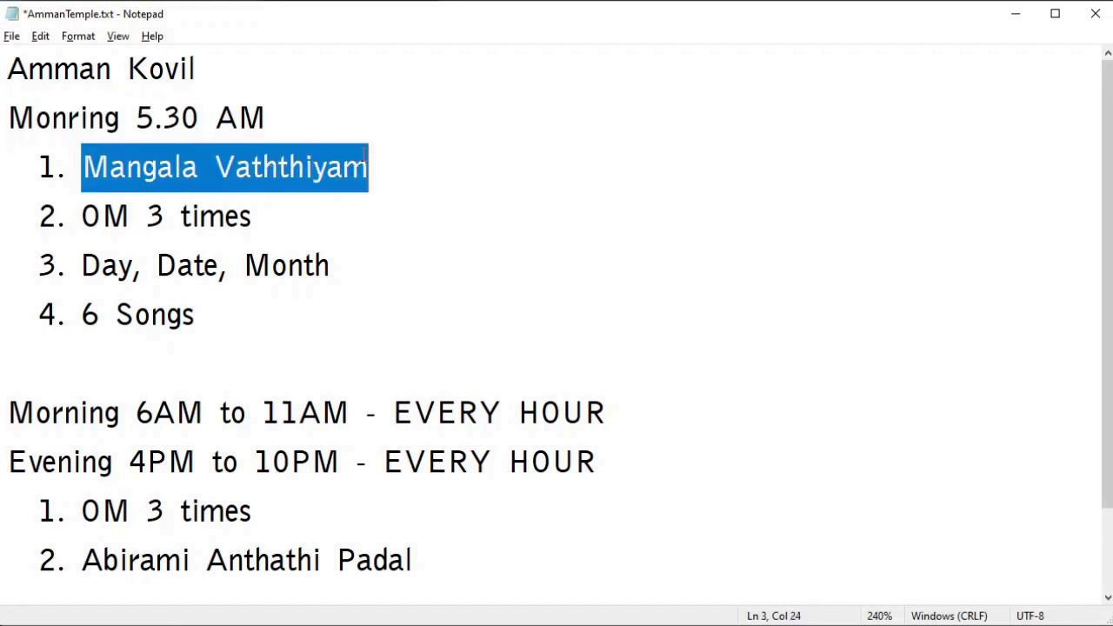
Review the Amman Kovil schedule notes: the 5.30 AM items and the items played every hour in the morning and evening.
{"action": "left_click_drag", "start_coordinate": [82, 215], "coordinate": [257, 222]}
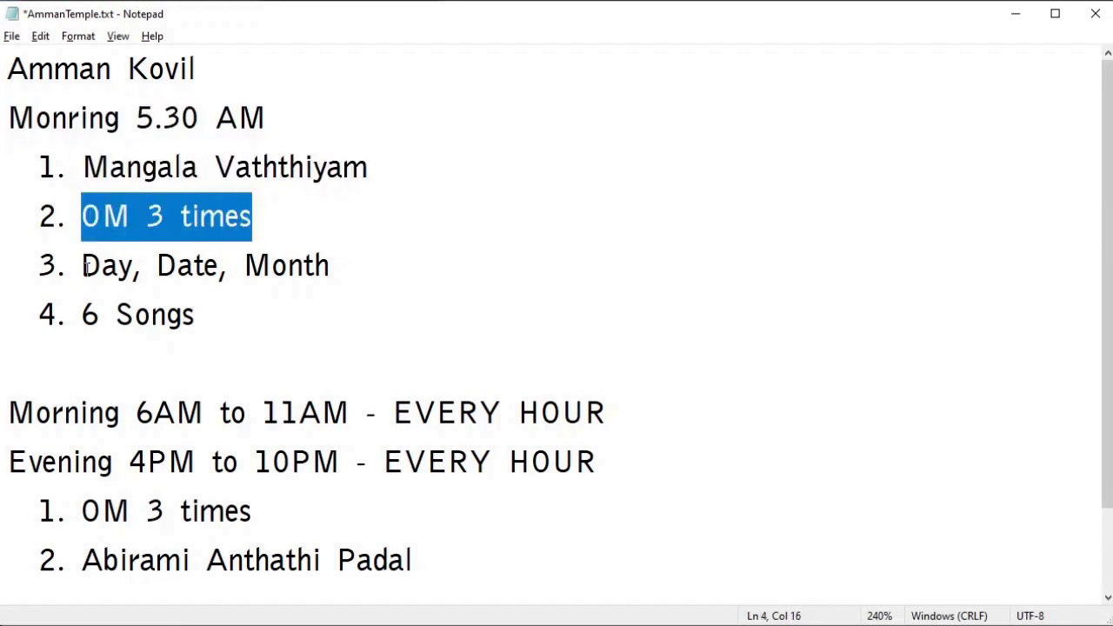
{"action": "left_click_drag", "start_coordinate": [83, 265], "coordinate": [331, 266]}
{"action": "left_click_drag", "start_coordinate": [197, 314], "coordinate": [82, 314]}
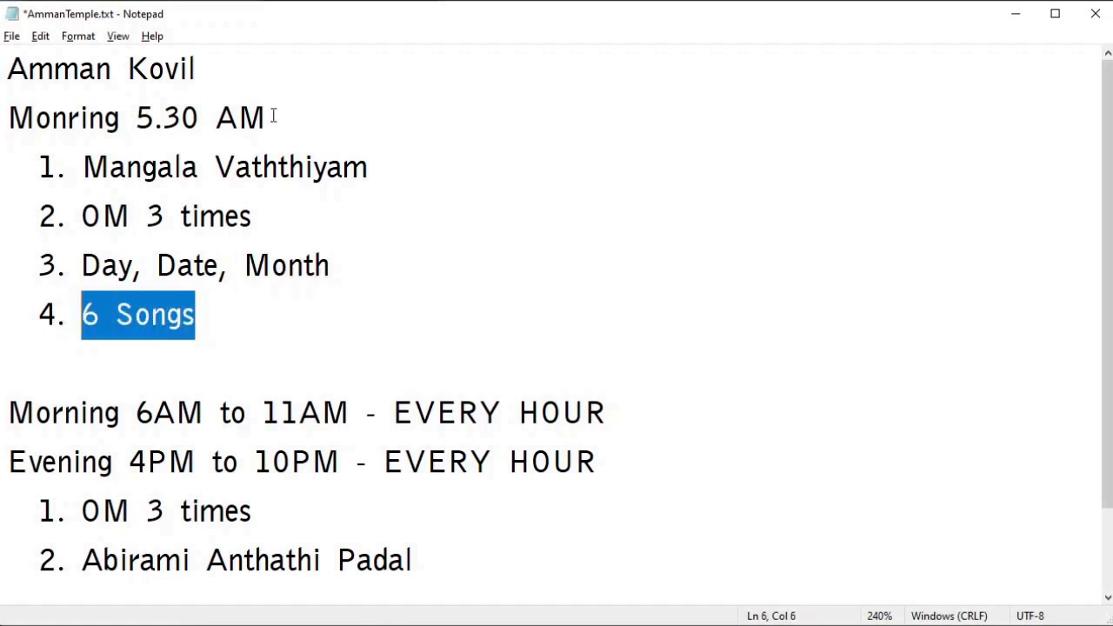
{"action": "left_click_drag", "start_coordinate": [9, 412], "coordinate": [346, 412]}
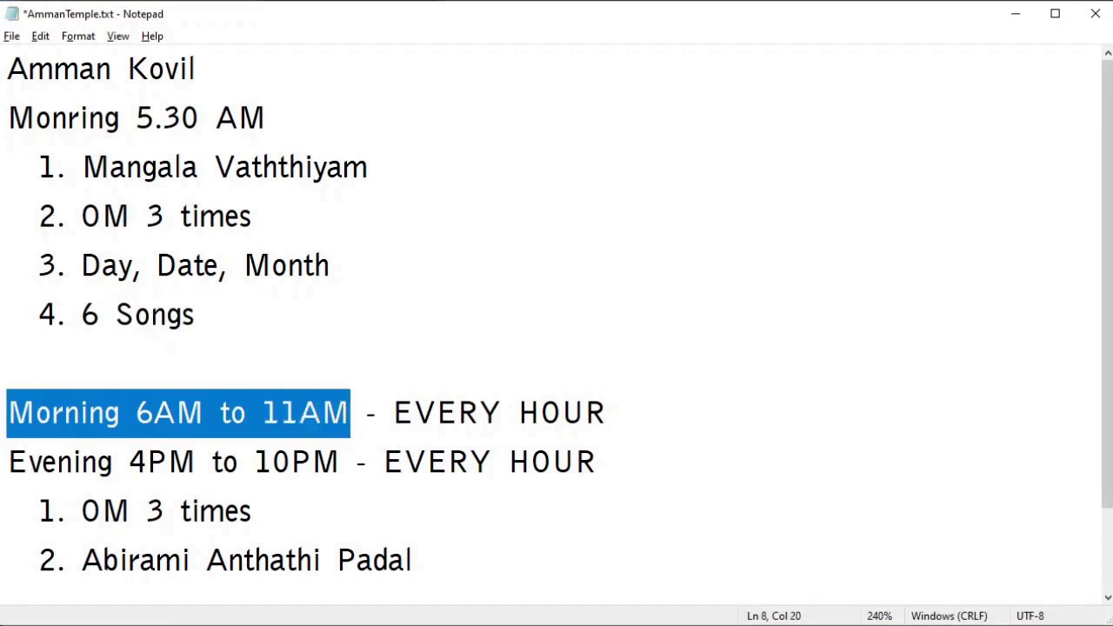
{"action": "left_click_drag", "start_coordinate": [15, 461], "coordinate": [337, 476]}
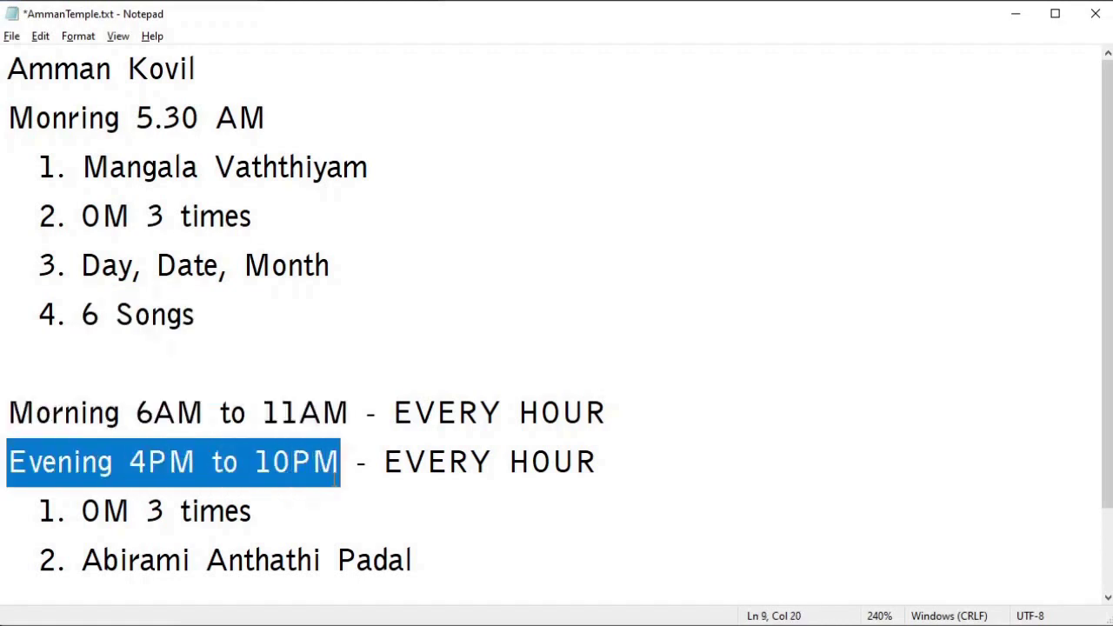
{"action": "left_click_drag", "start_coordinate": [262, 509], "coordinate": [87, 513]}
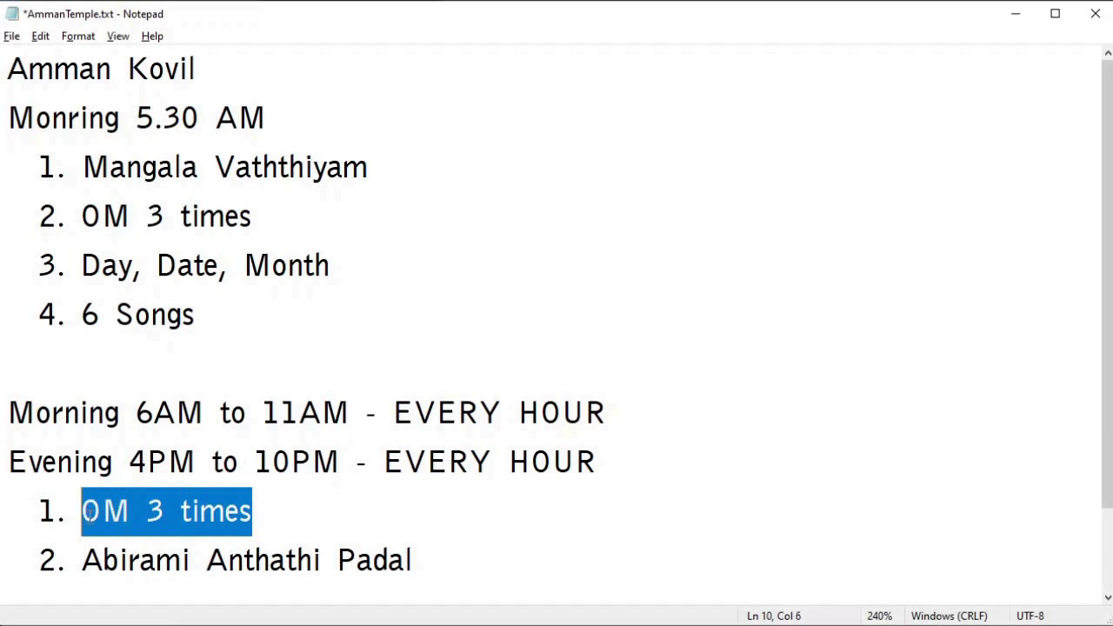
{"action": "left_click_drag", "start_coordinate": [416, 560], "coordinate": [92, 549]}
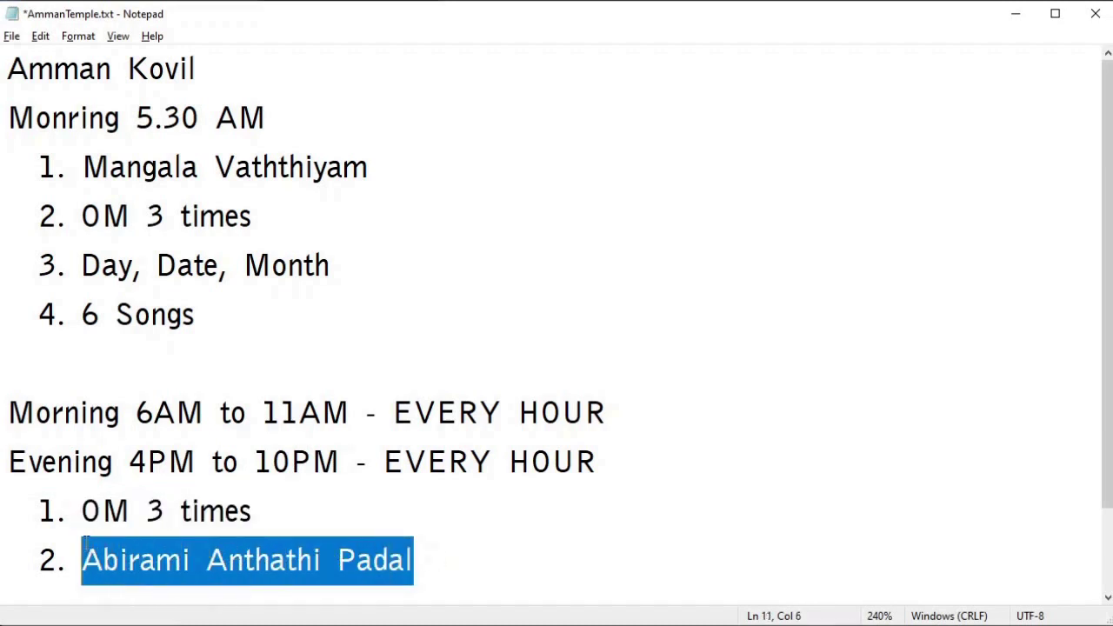
{"action": "left_click", "coordinate": [229, 374]}
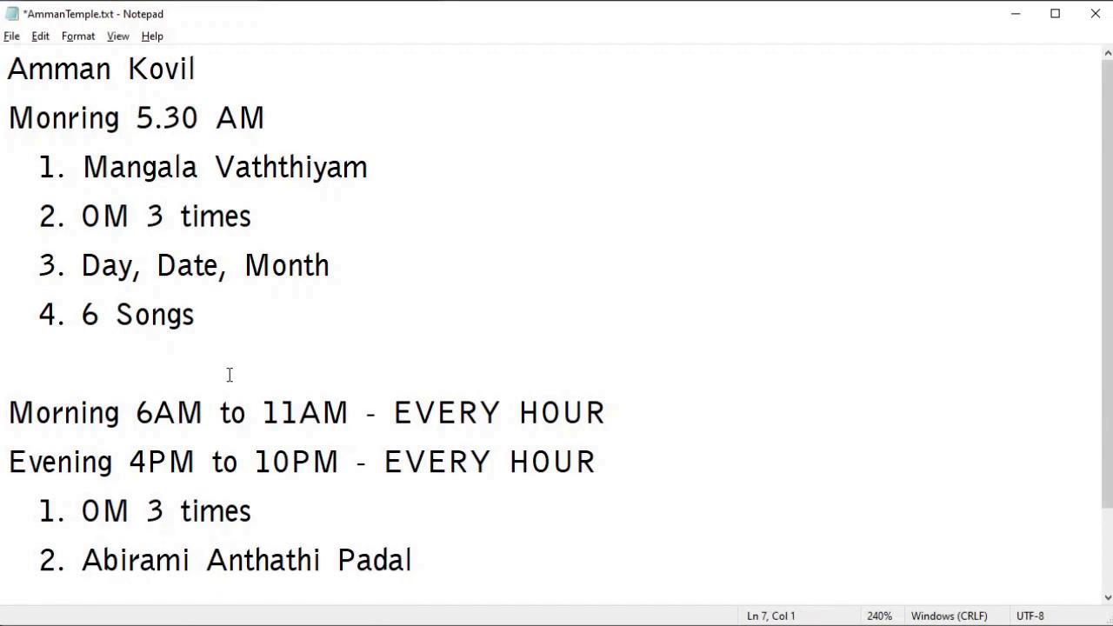
Switch to File Explorer, play om-3.mp3 from the StartingMusic folder, and return to the Demo folder.
{"action": "key", "text": "alt+Tab"}
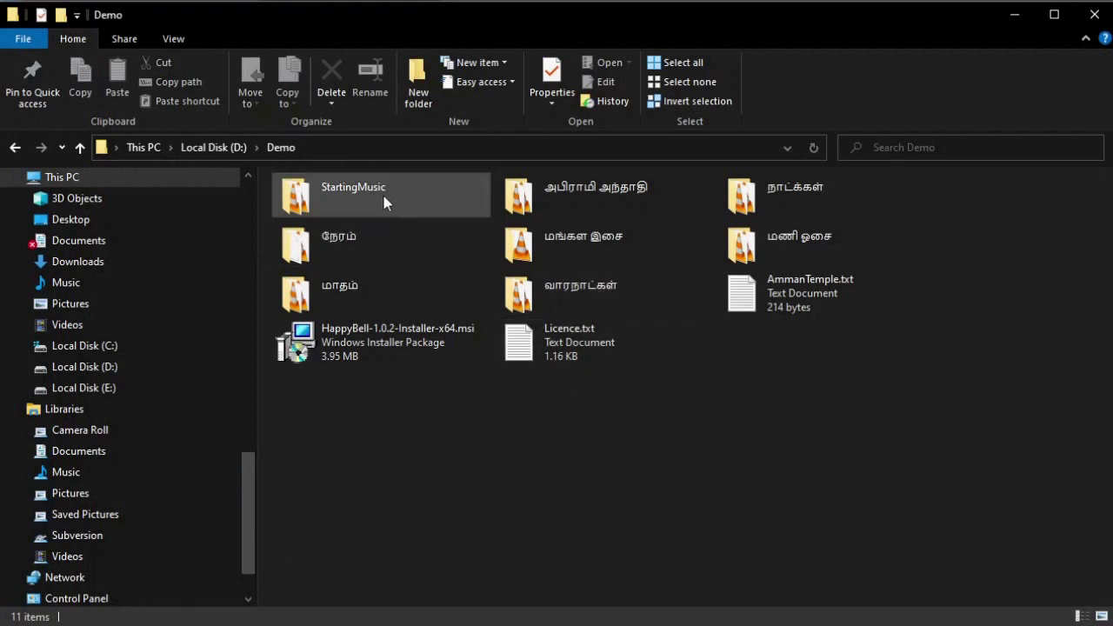
{"action": "mouse_move", "coordinate": [384, 199]}
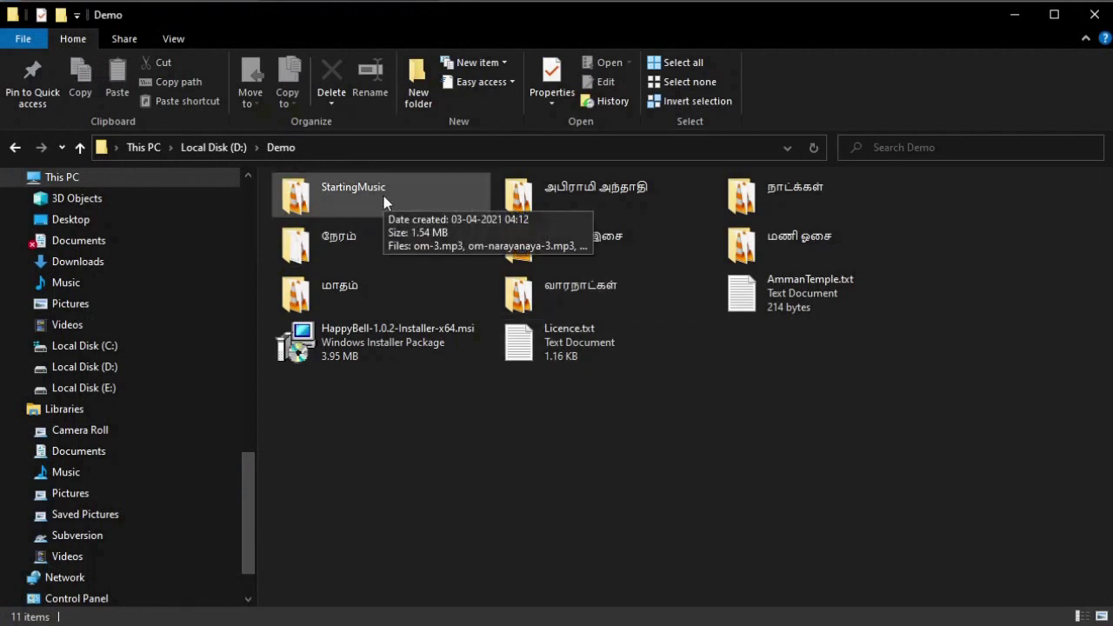
{"action": "double_click", "coordinate": [384, 199]}
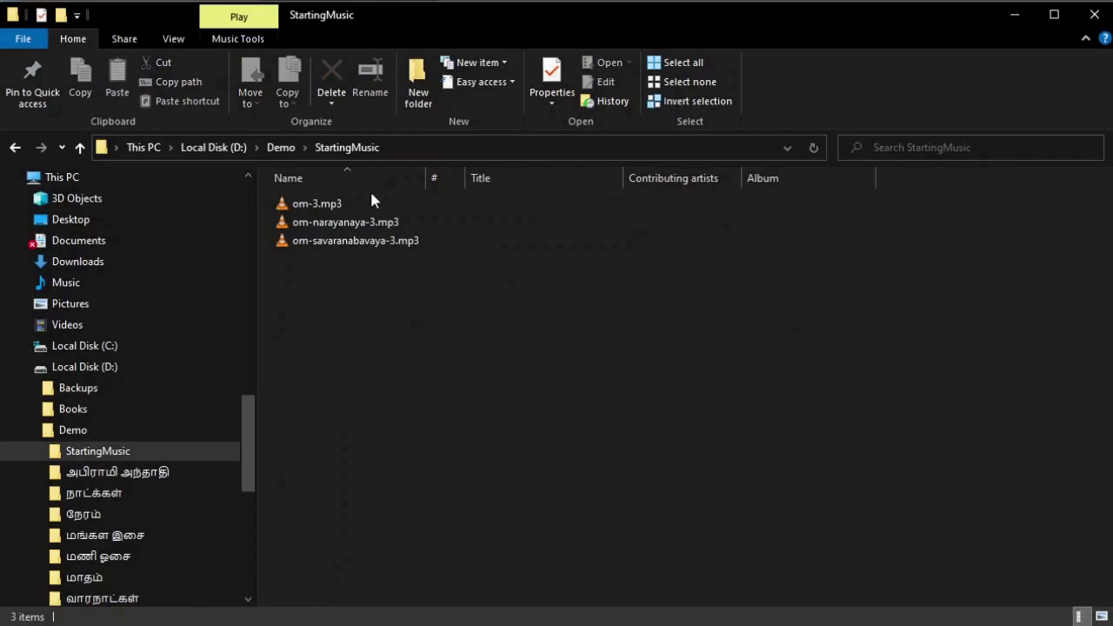
{"action": "double_click", "coordinate": [328, 204]}
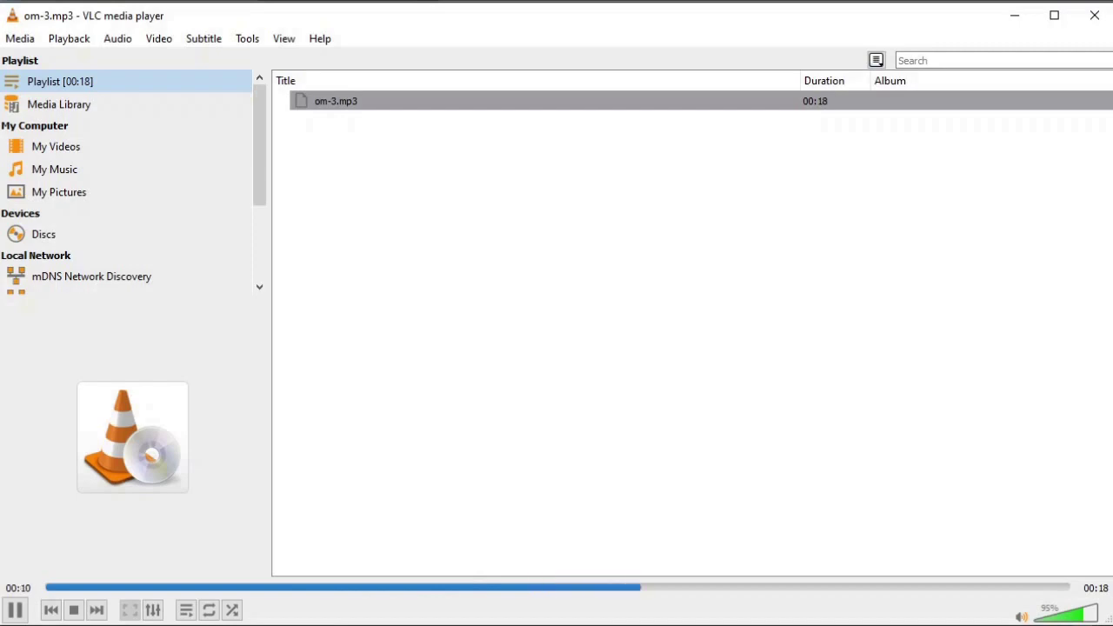
{"action": "left_click", "coordinate": [1094, 15]}
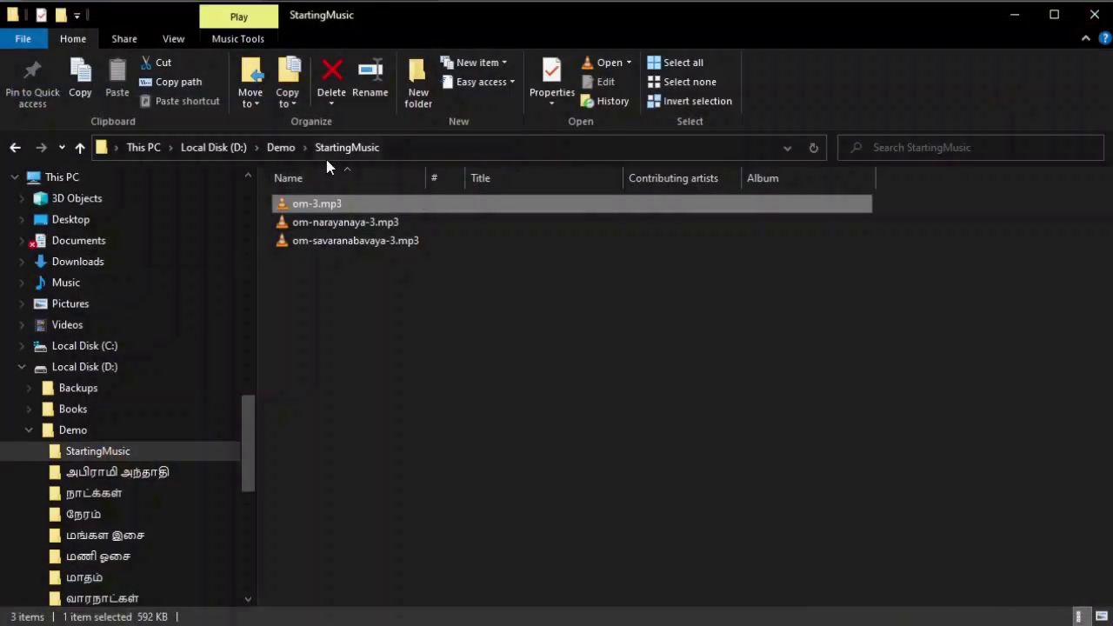
{"action": "left_click", "coordinate": [280, 147]}
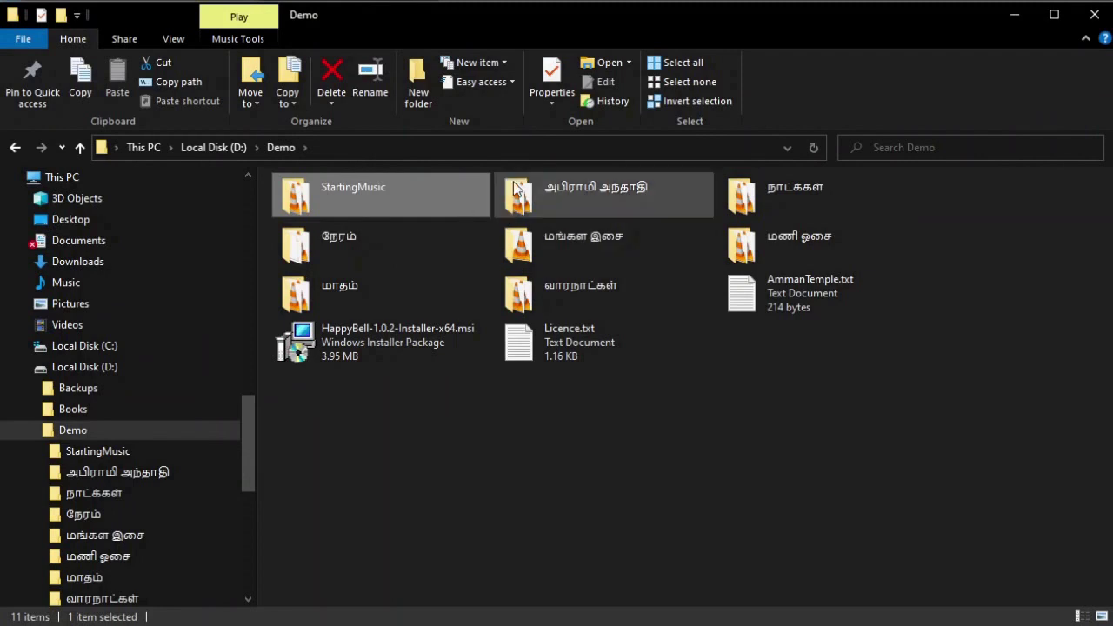
Look through the audio files in the நாட்க்கள் and நேரம் folders.
{"action": "left_click", "coordinate": [565, 183]}
{"action": "left_click", "coordinate": [719, 285]}
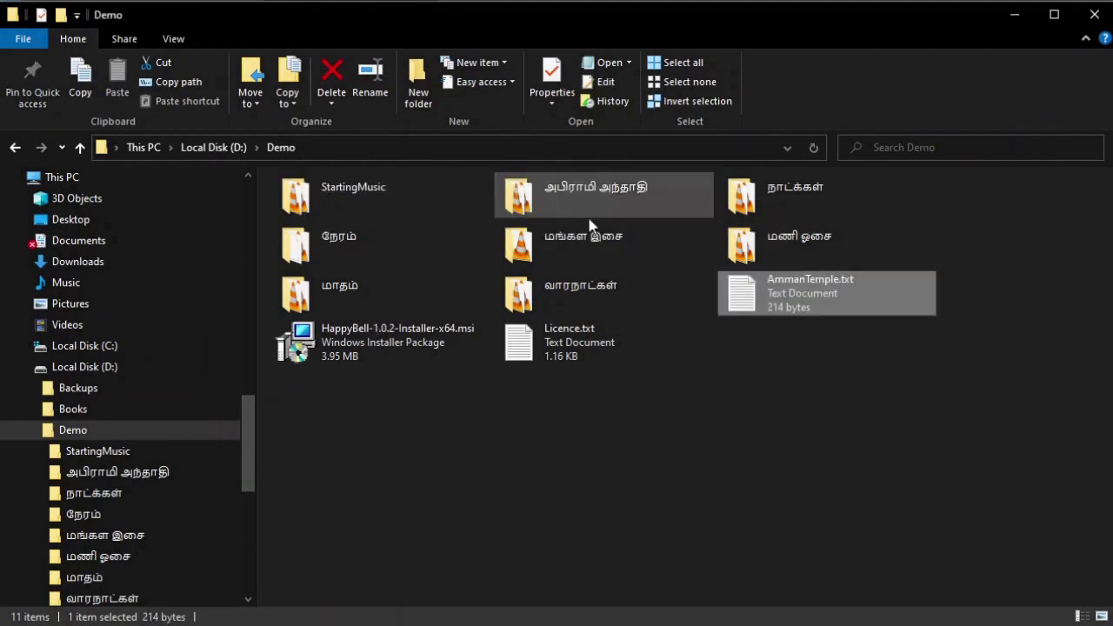
{"action": "double_click", "coordinate": [778, 197]}
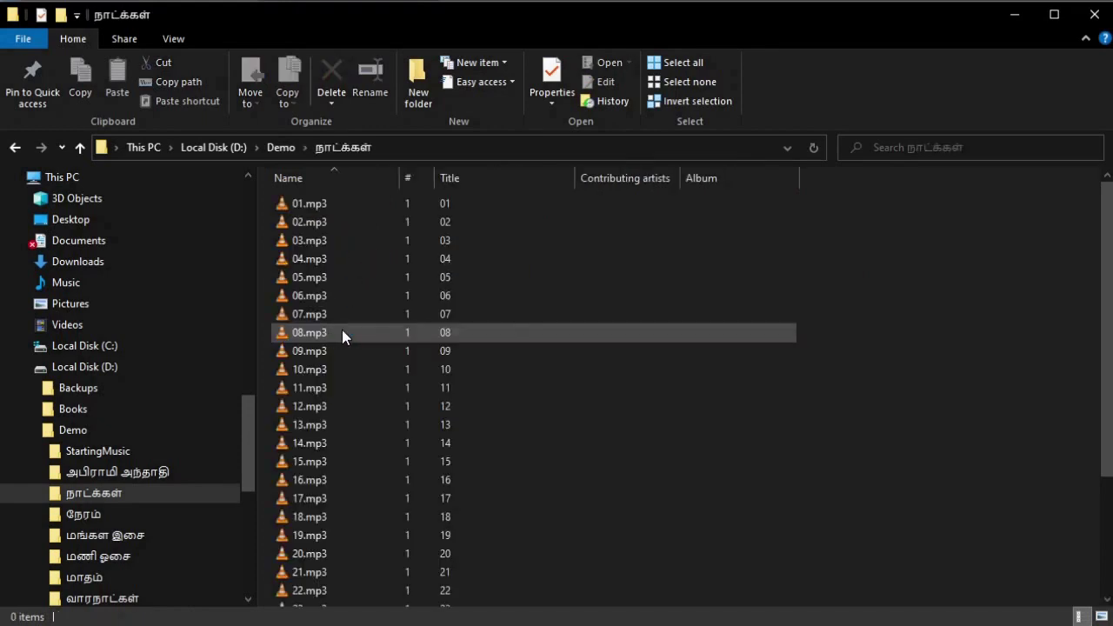
{"action": "scroll", "coordinate": [357, 224], "scroll_direction": "down", "scroll_amount": 3}
{"action": "scroll", "coordinate": [356, 224], "scroll_direction": "up", "scroll_amount": 3}
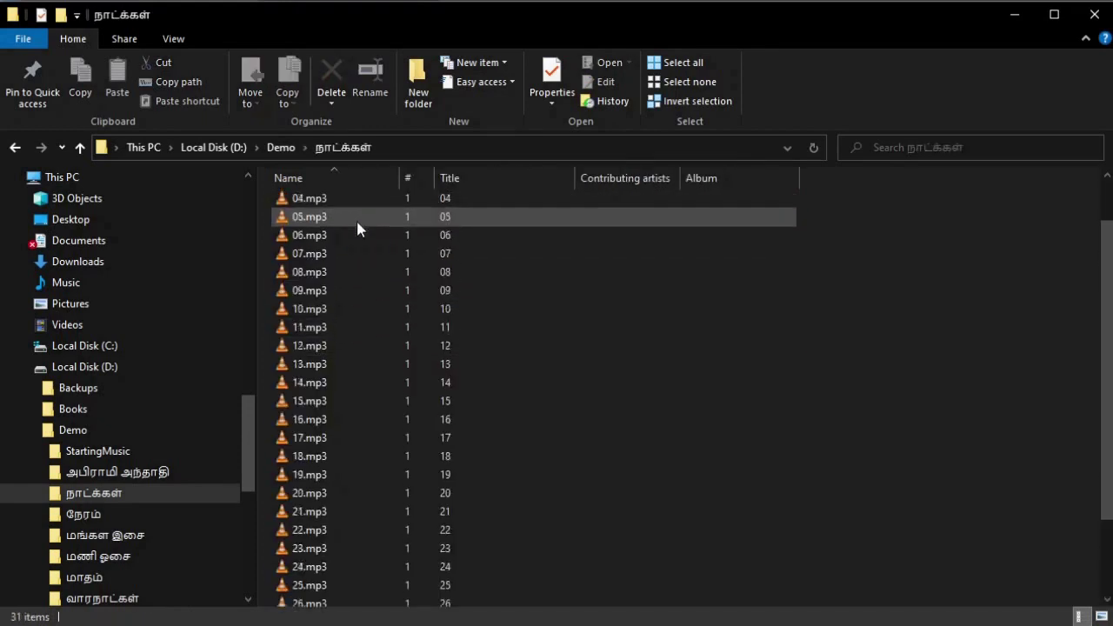
{"action": "left_click", "coordinate": [280, 148]}
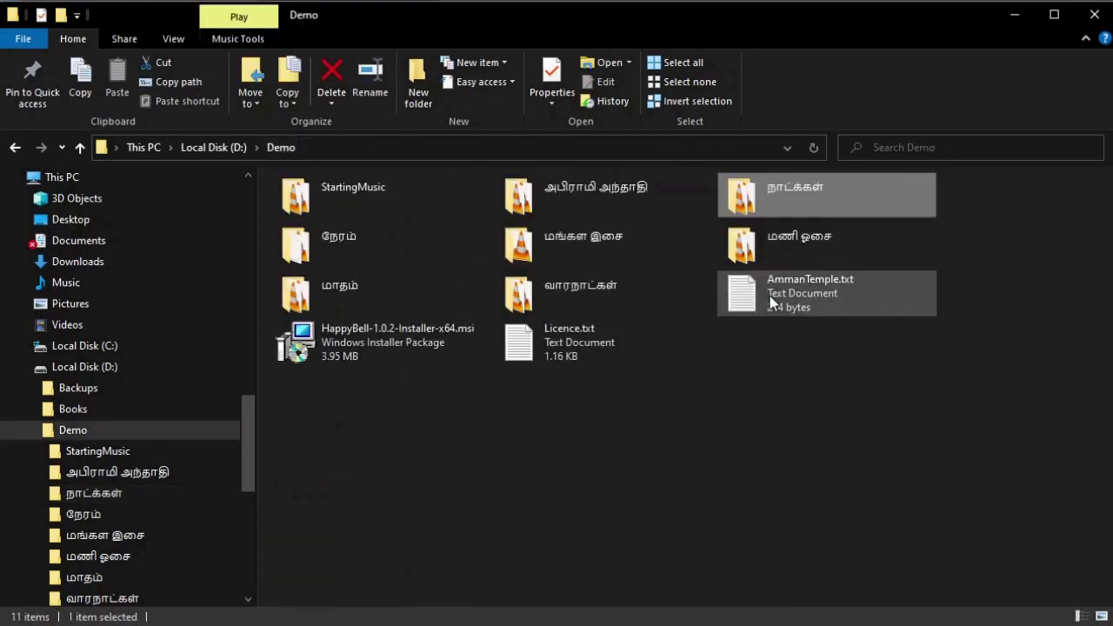
{"action": "double_click", "coordinate": [547, 213]}
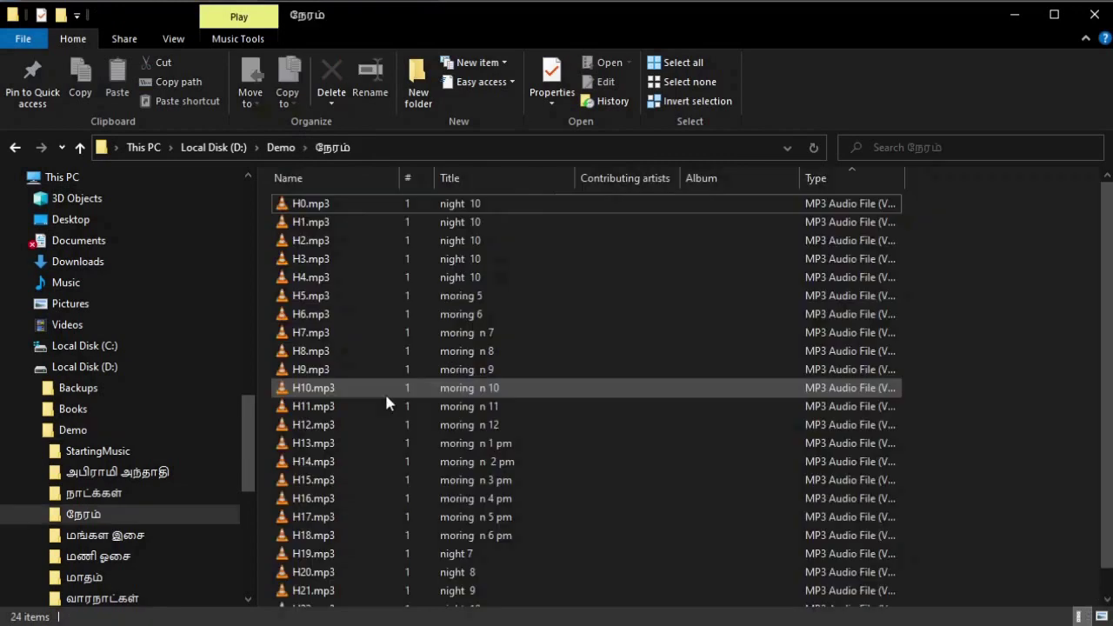
{"action": "left_click", "coordinate": [280, 149]}
Play 00.mp3 from the மங்கள இசை folder, close the player and return to the Demo folder.
{"action": "double_click", "coordinate": [579, 261]}
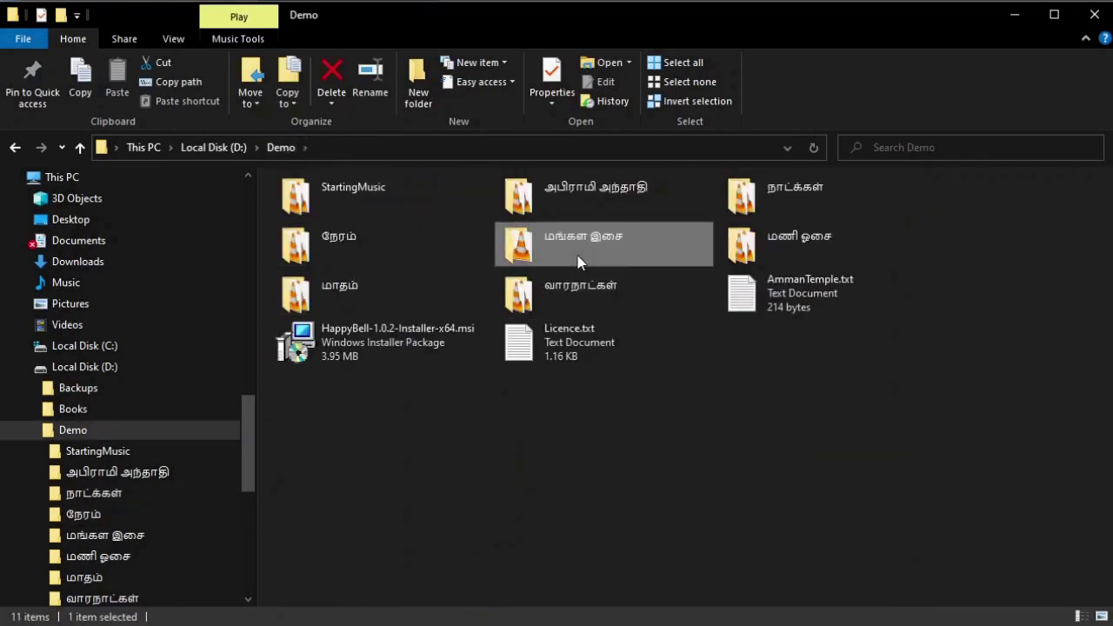
{"action": "double_click", "coordinate": [300, 205]}
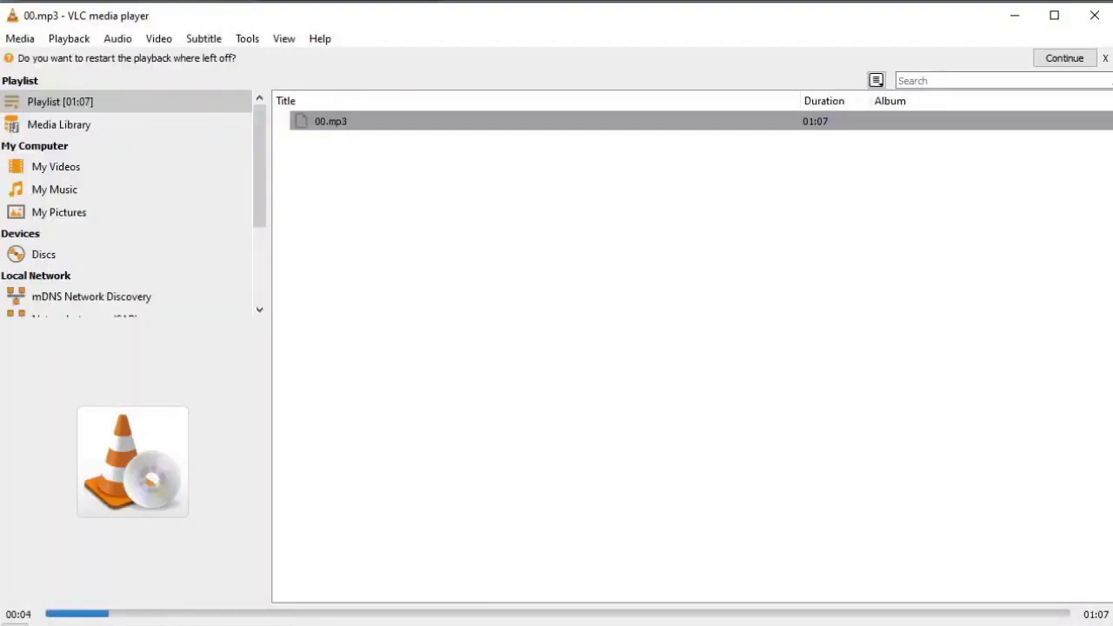
{"action": "left_click", "coordinate": [1087, 25]}
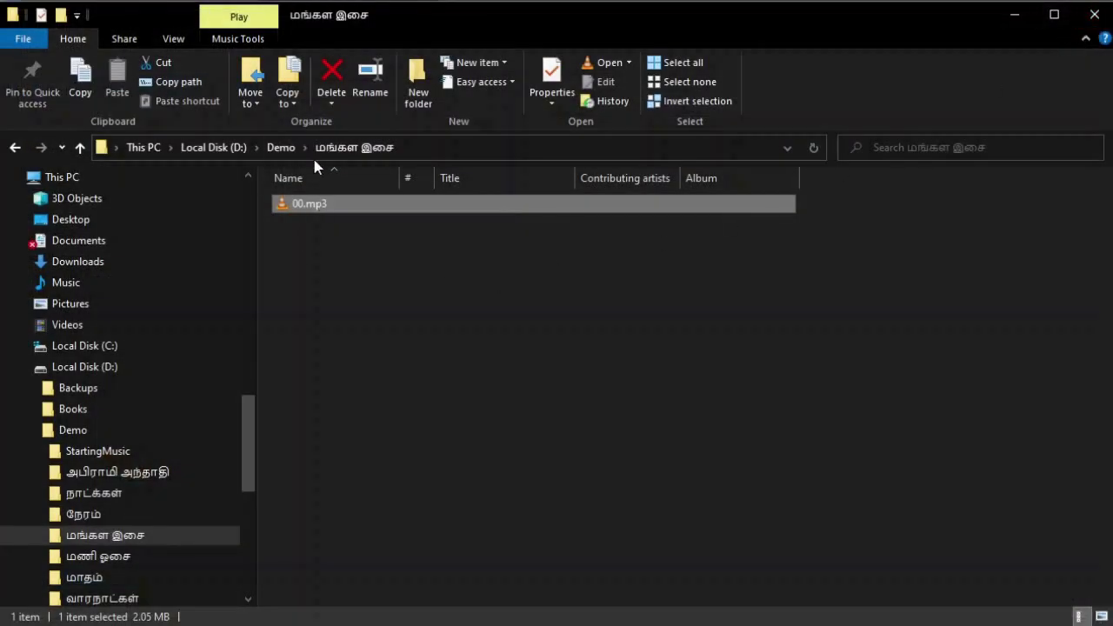
{"action": "left_click", "coordinate": [281, 148]}
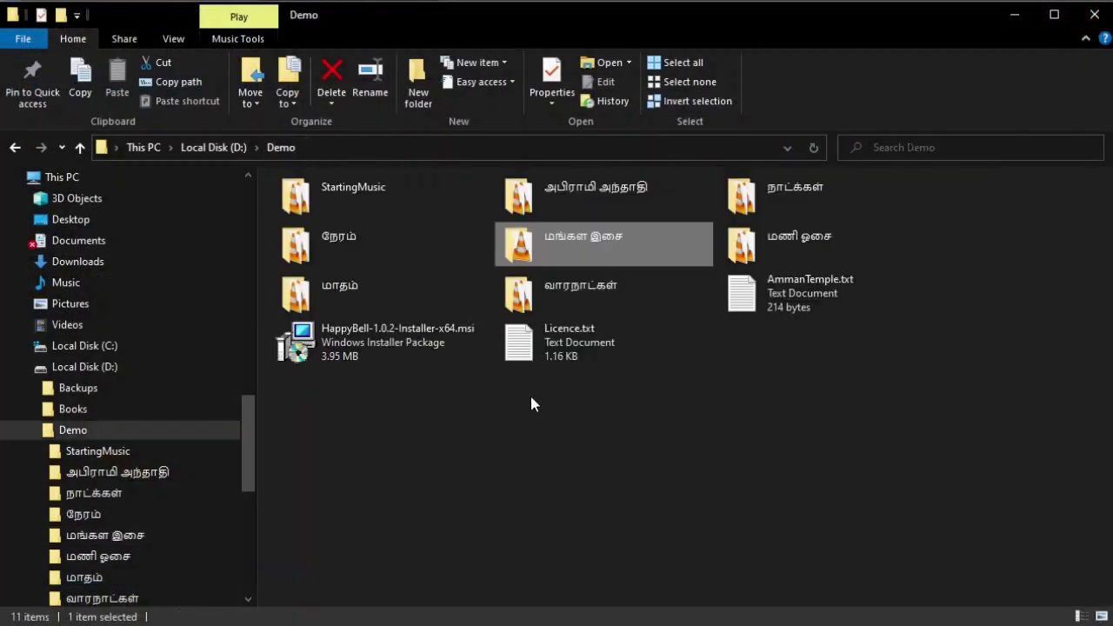
Play the bell sounds B12.mp3 and B3.mp3 from the மணி ஓசை folder, and return to the Demo folder.
{"action": "left_click", "coordinate": [808, 252]}
{"action": "double_click", "coordinate": [808, 250]}
{"action": "double_click", "coordinate": [319, 410]}
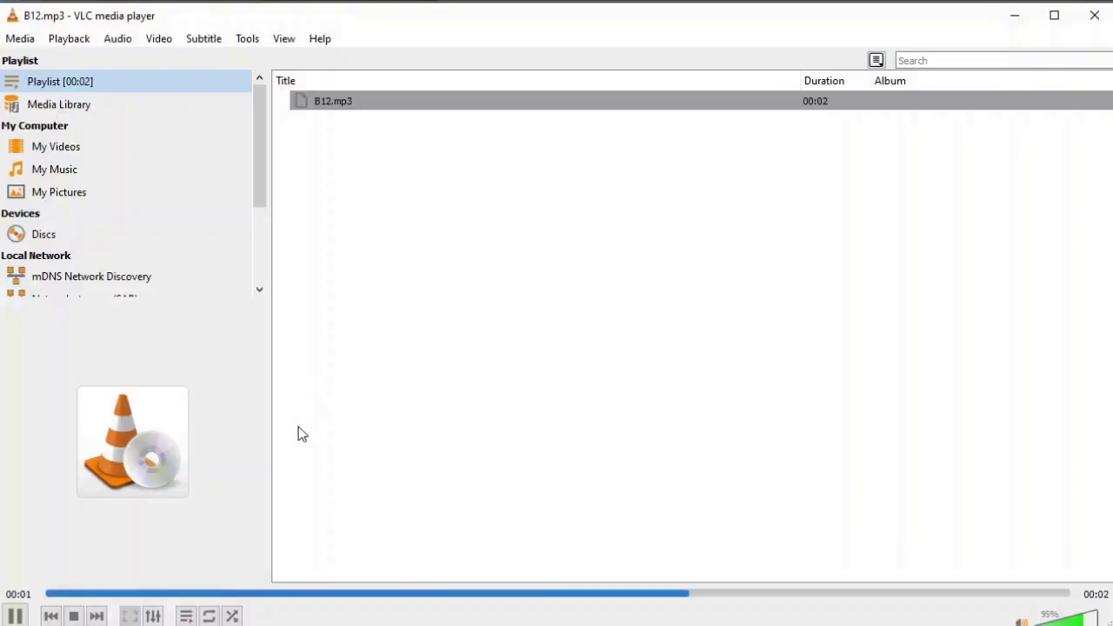
{"action": "left_click", "coordinate": [1094, 14]}
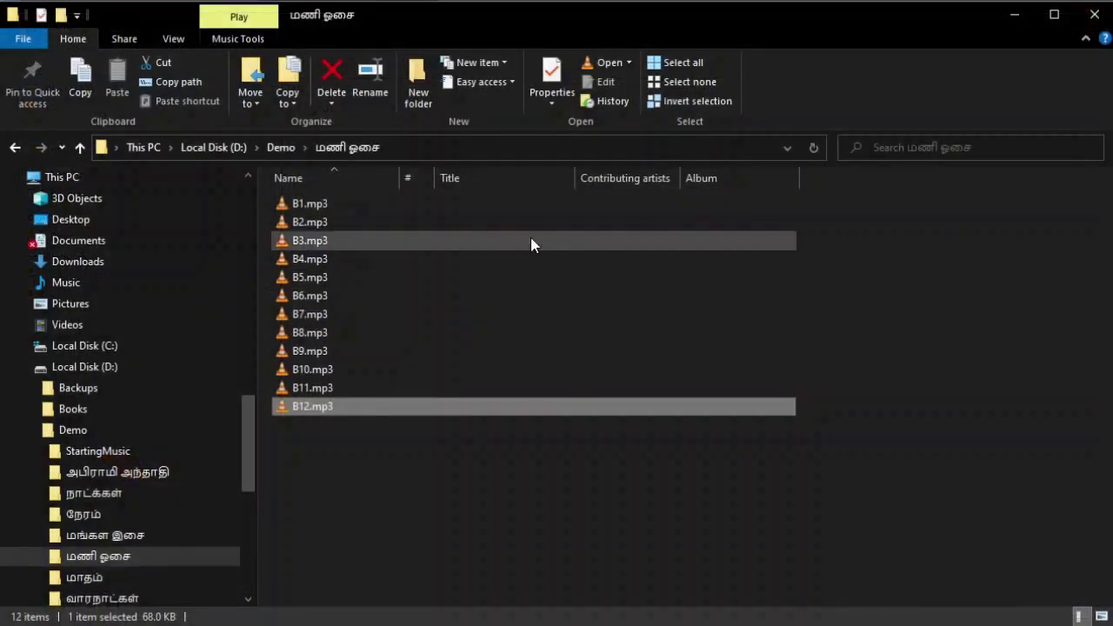
{"action": "left_click", "coordinate": [315, 245]}
{"action": "double_click", "coordinate": [315, 247]}
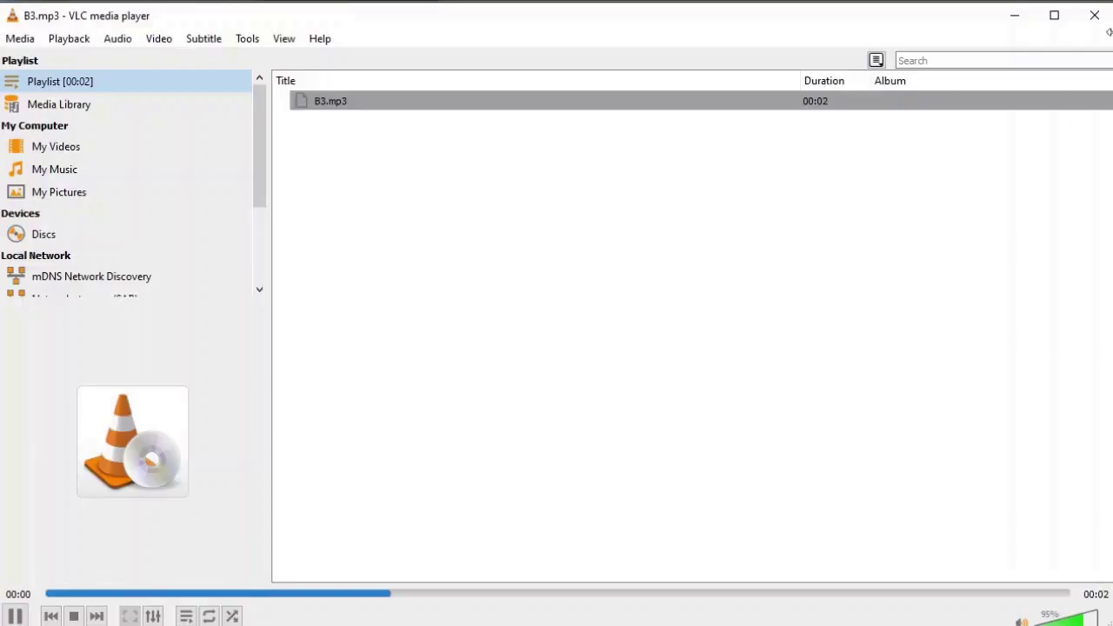
{"action": "left_click", "coordinate": [1094, 17]}
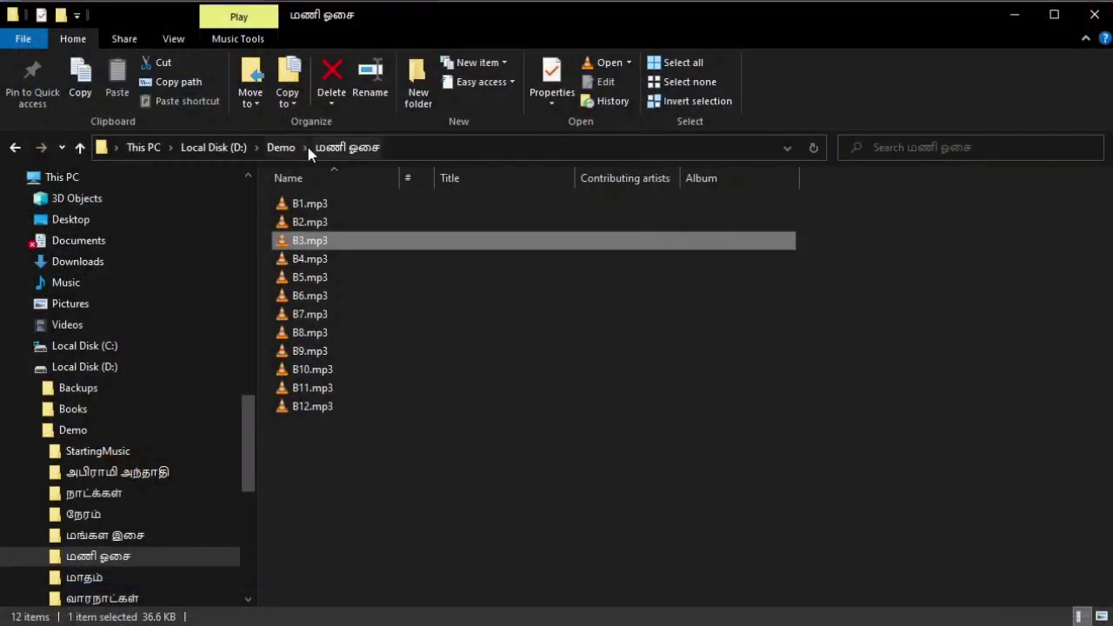
{"action": "left_click", "coordinate": [280, 149]}
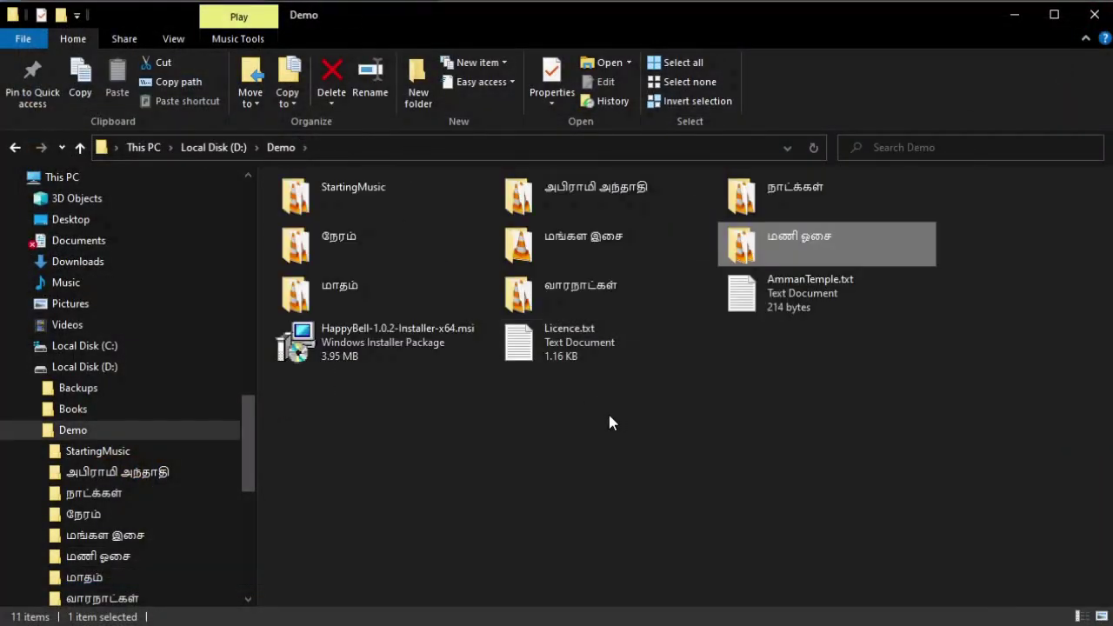
Look through the audio files in the மாதம் and வாரநாட்கள் folders.
{"action": "double_click", "coordinate": [285, 294]}
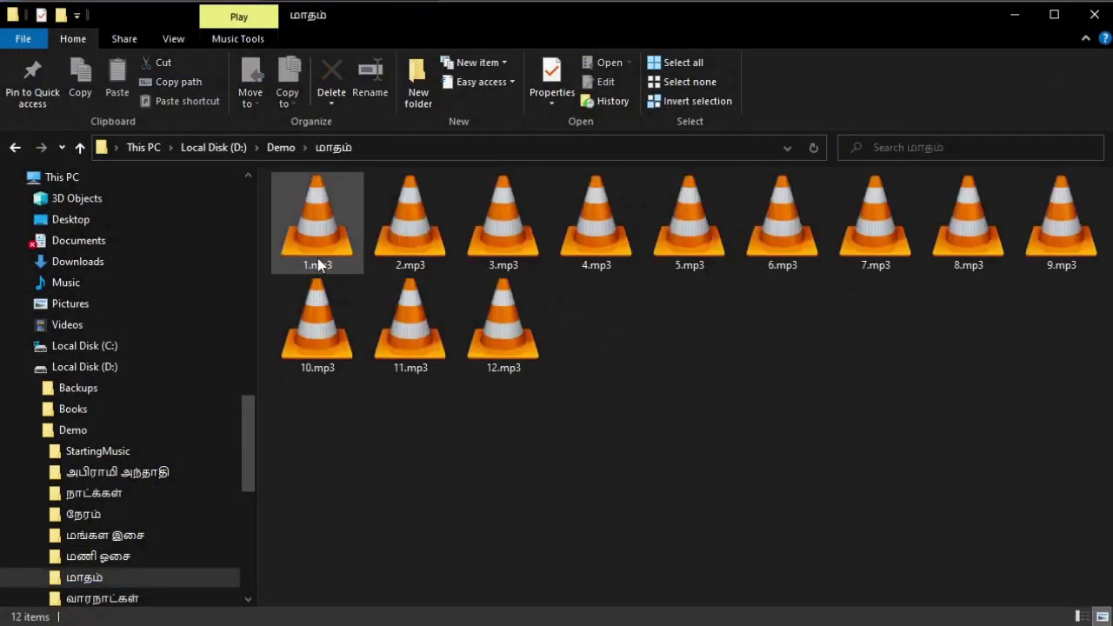
{"action": "left_click", "coordinate": [284, 150]}
{"action": "left_click", "coordinate": [578, 309]}
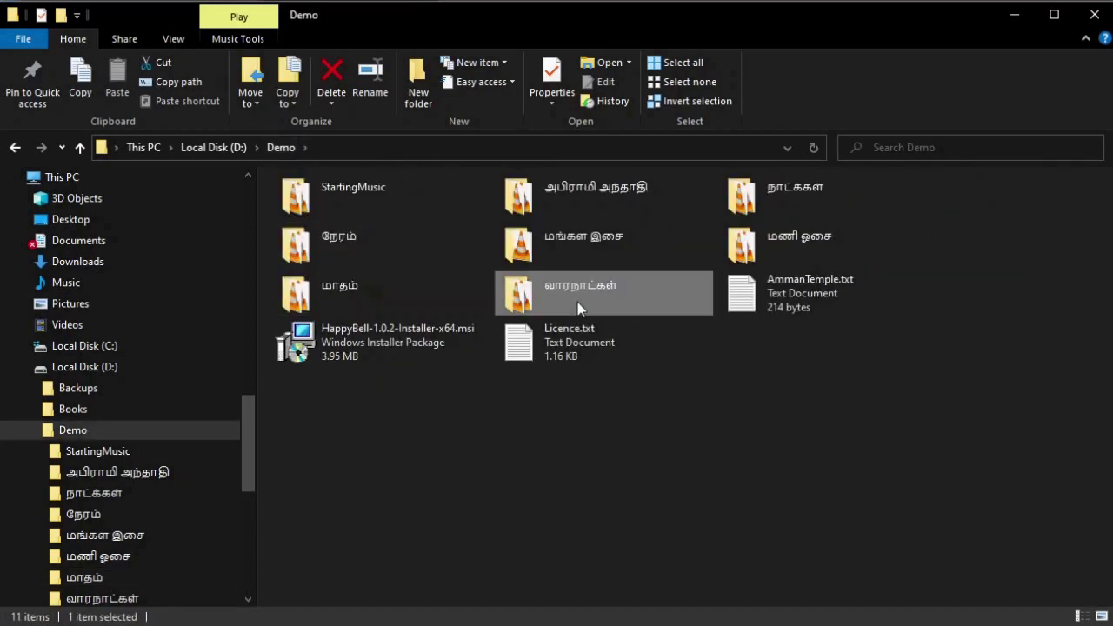
{"action": "double_click", "coordinate": [578, 306]}
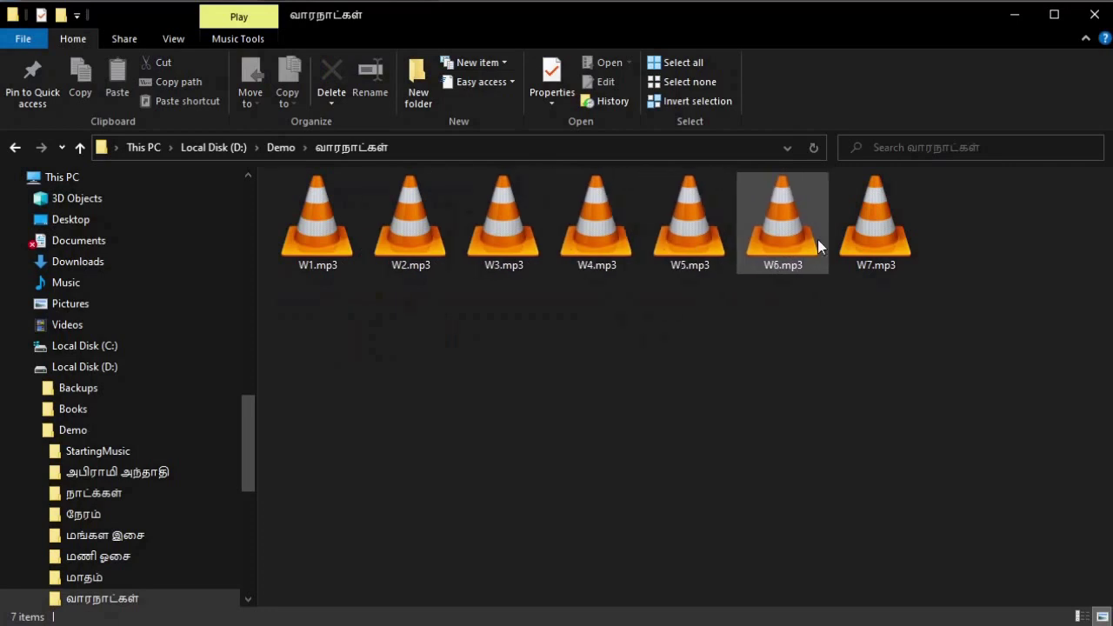
{"action": "left_click", "coordinate": [278, 148]}
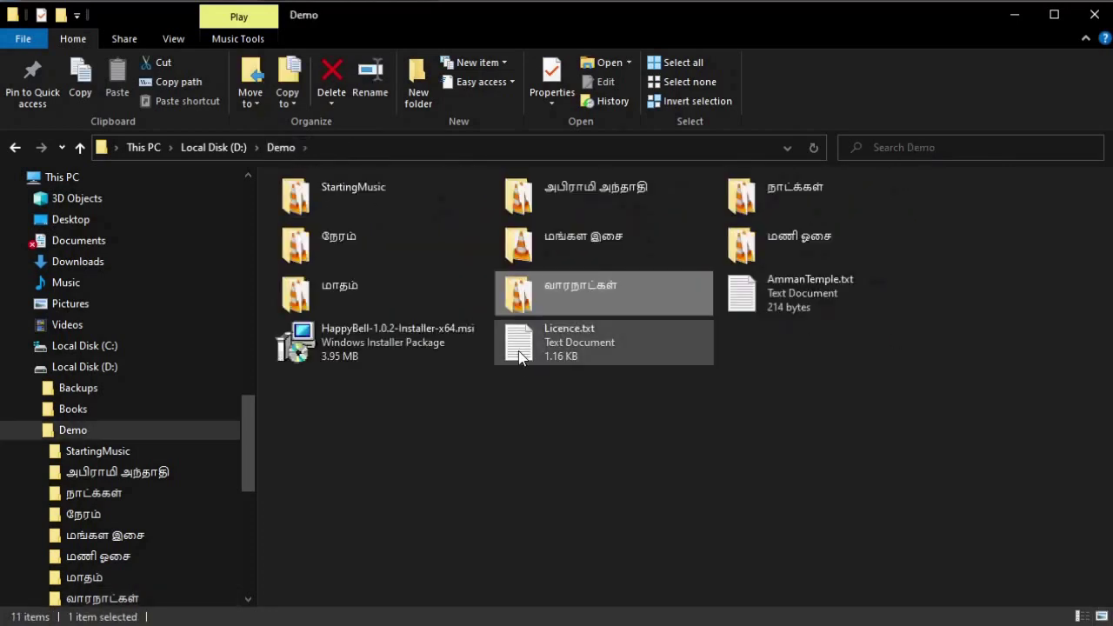
Switch to HappyBell Editor and create a group named StartingMusic with the type Starting Music.
{"action": "left_click", "coordinate": [340, 188], "text": "shift"}
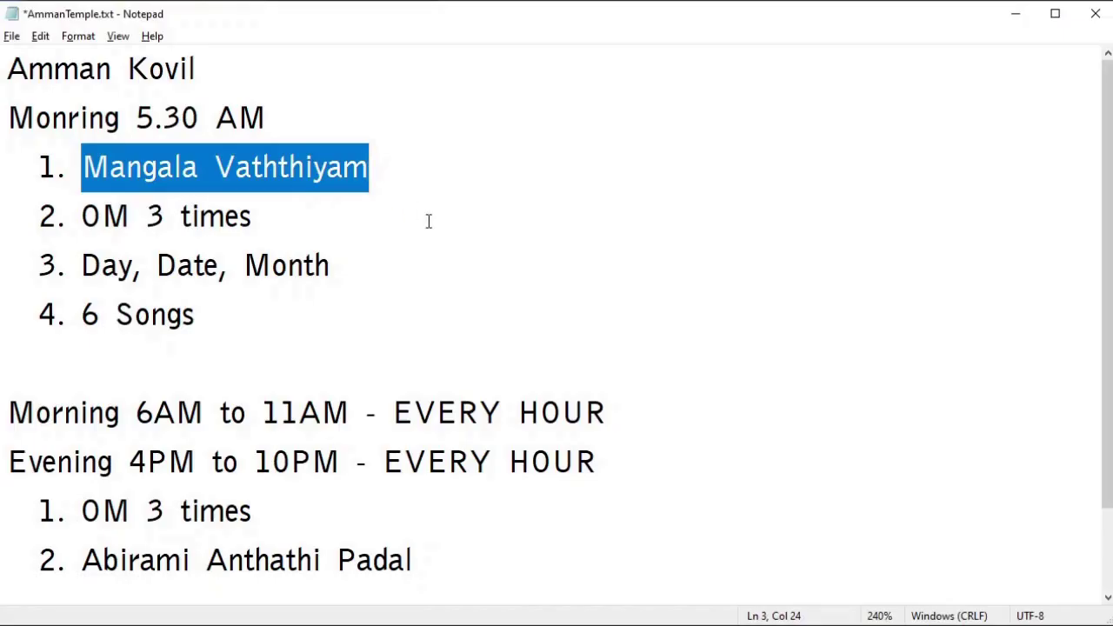
{"action": "left_click", "coordinate": [428, 221]}
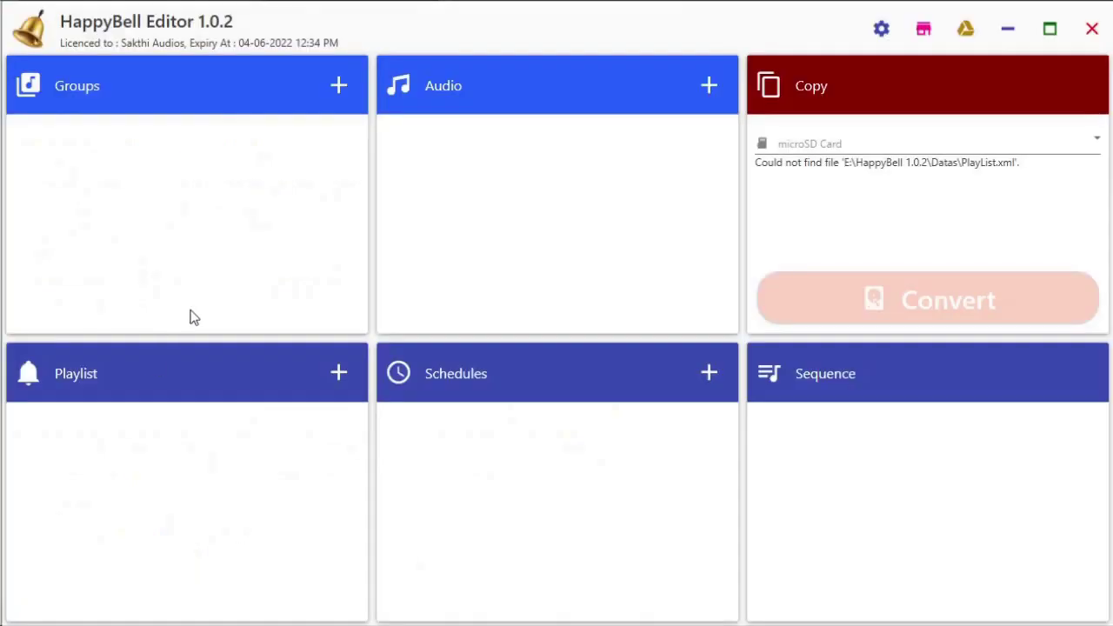
{"action": "left_click", "coordinate": [345, 95]}
{"action": "type", "text": "StartingMusic"}
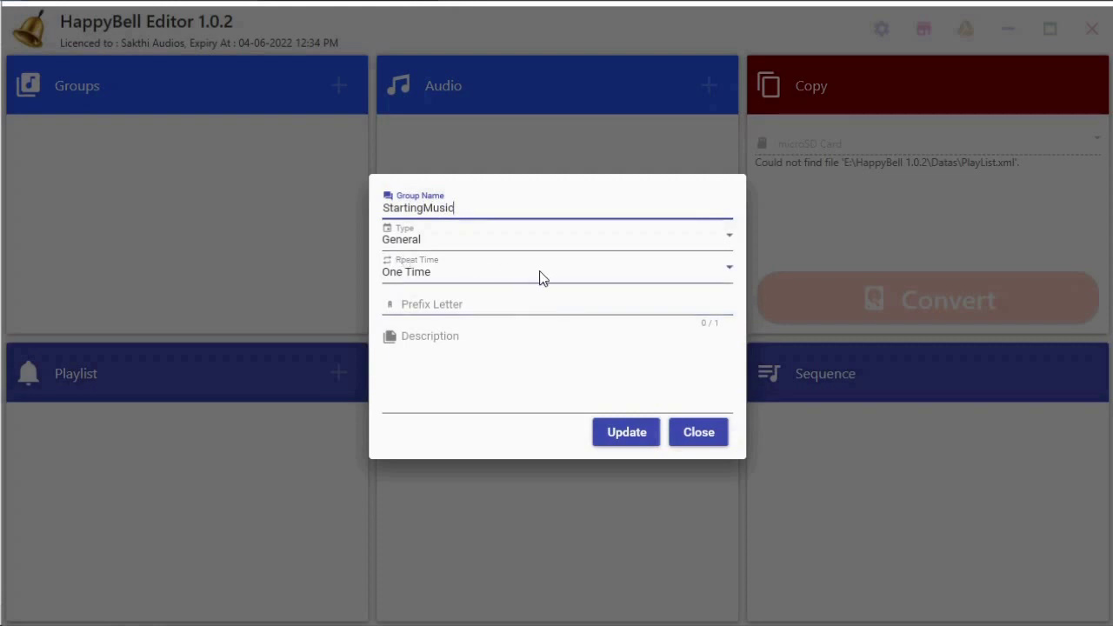
{"action": "left_click", "coordinate": [470, 247]}
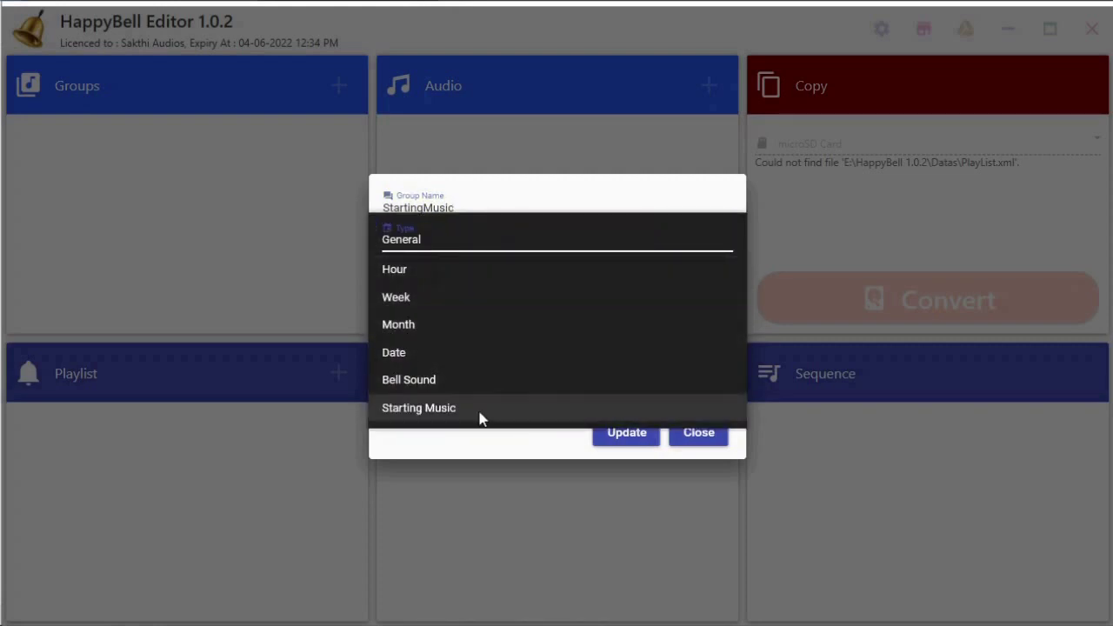
{"action": "left_click", "coordinate": [480, 418]}
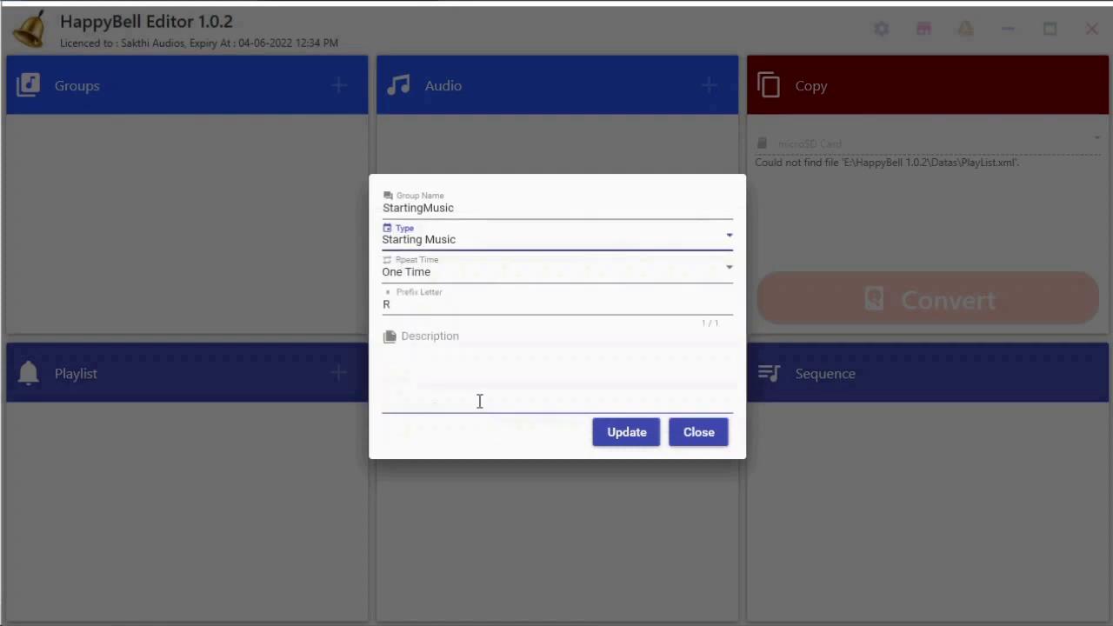
{"action": "left_click", "coordinate": [573, 376]}
{"action": "left_click", "coordinate": [621, 435]}
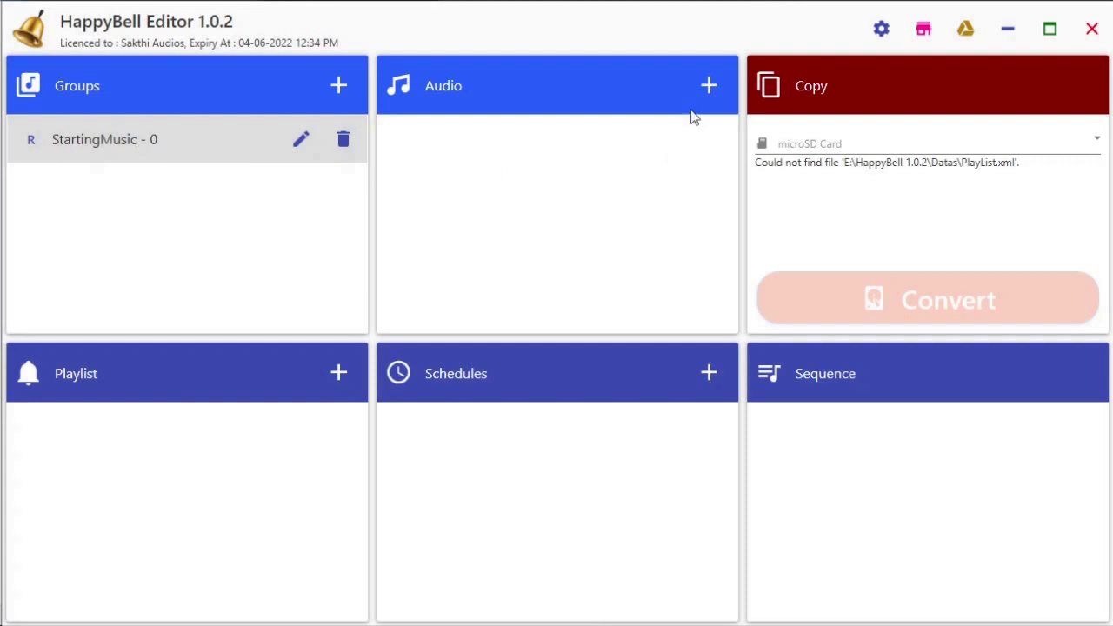
Add all the audio files from D:\Demo\StartingMusic to the StartingMusic group.
{"action": "left_click", "coordinate": [706, 92]}
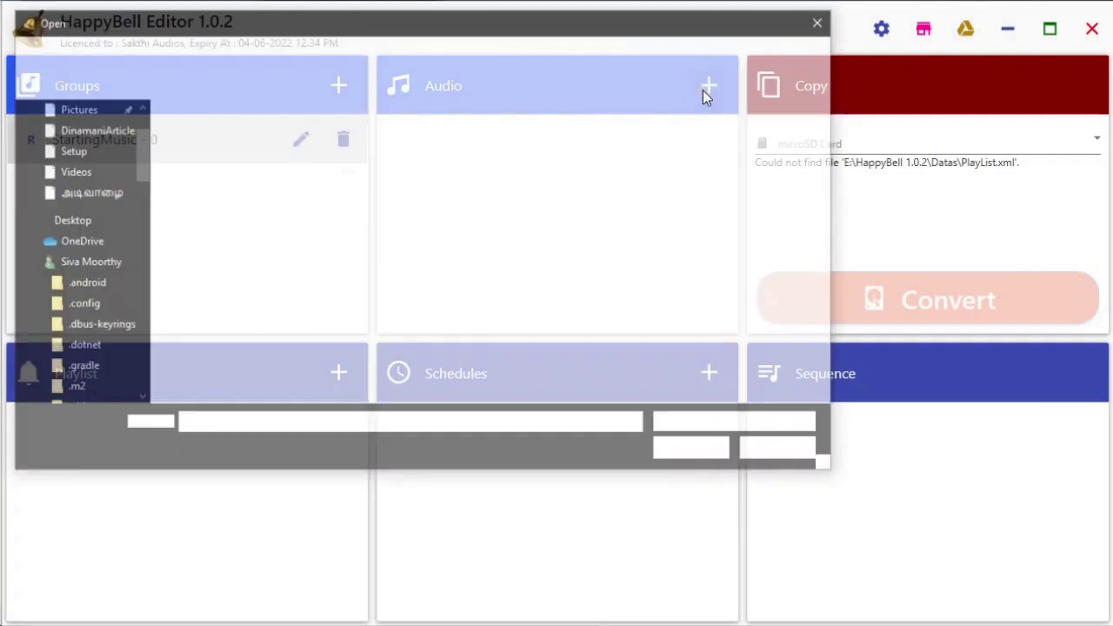
{"action": "type", "text": "D:\\Demo"}
{"action": "left_click", "coordinate": [708, 453]}
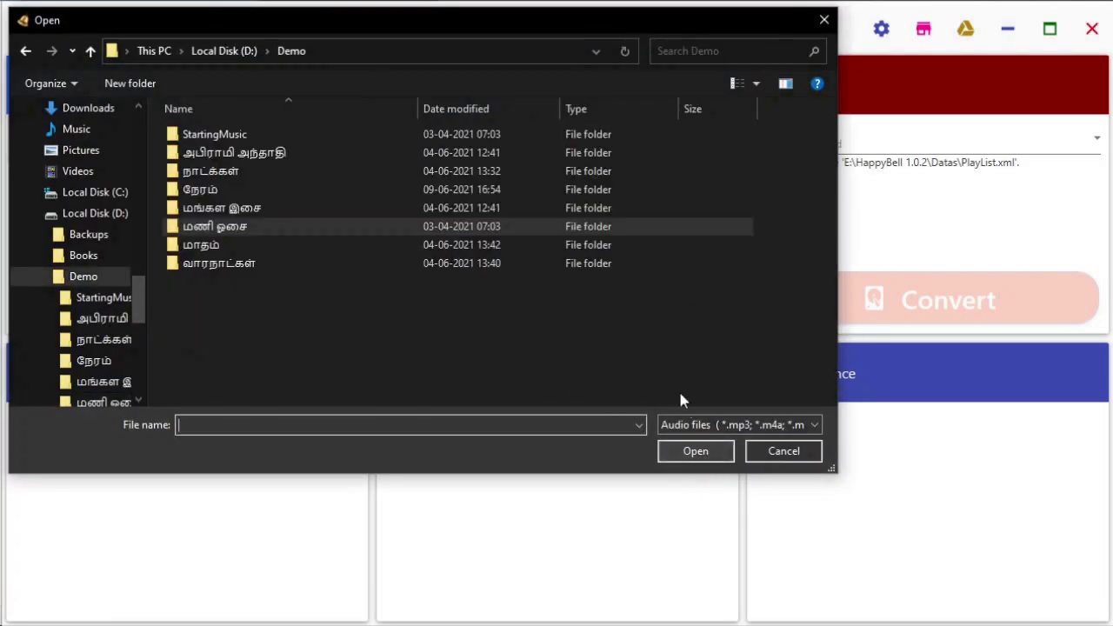
{"action": "double_click", "coordinate": [253, 140]}
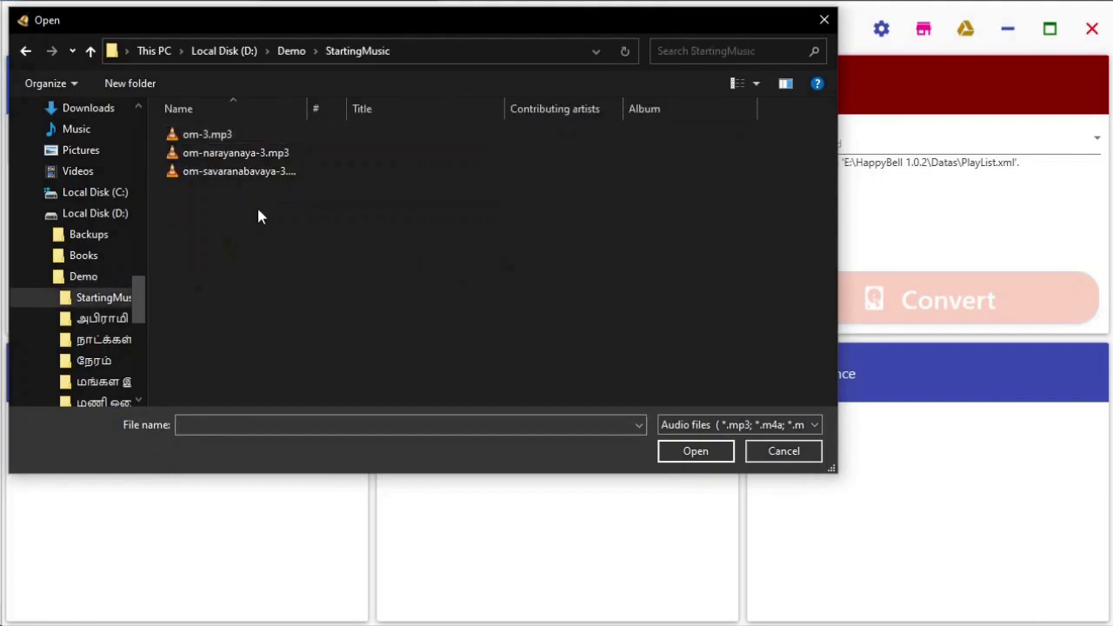
{"action": "key", "text": "ctrl+a"}
{"action": "key", "text": "Return"}
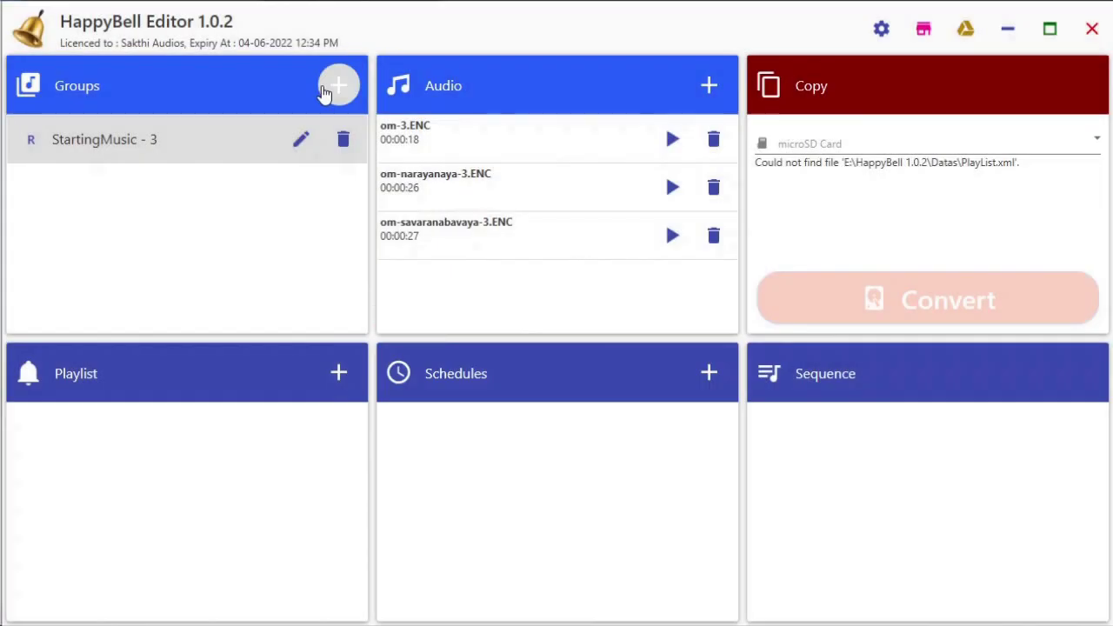
Create a group named BellSound with the type Bell Sound.
{"action": "left_click", "coordinate": [324, 91]}
{"action": "type", "text": "B"}
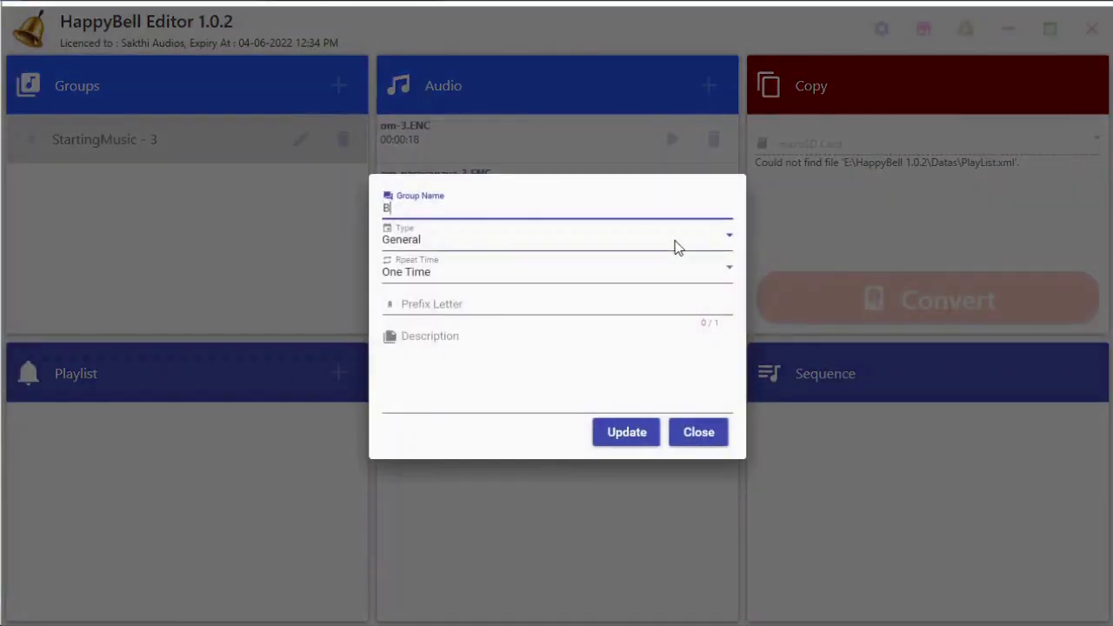
{"action": "type", "text": "ellSound"}
{"action": "left_click", "coordinate": [677, 247]}
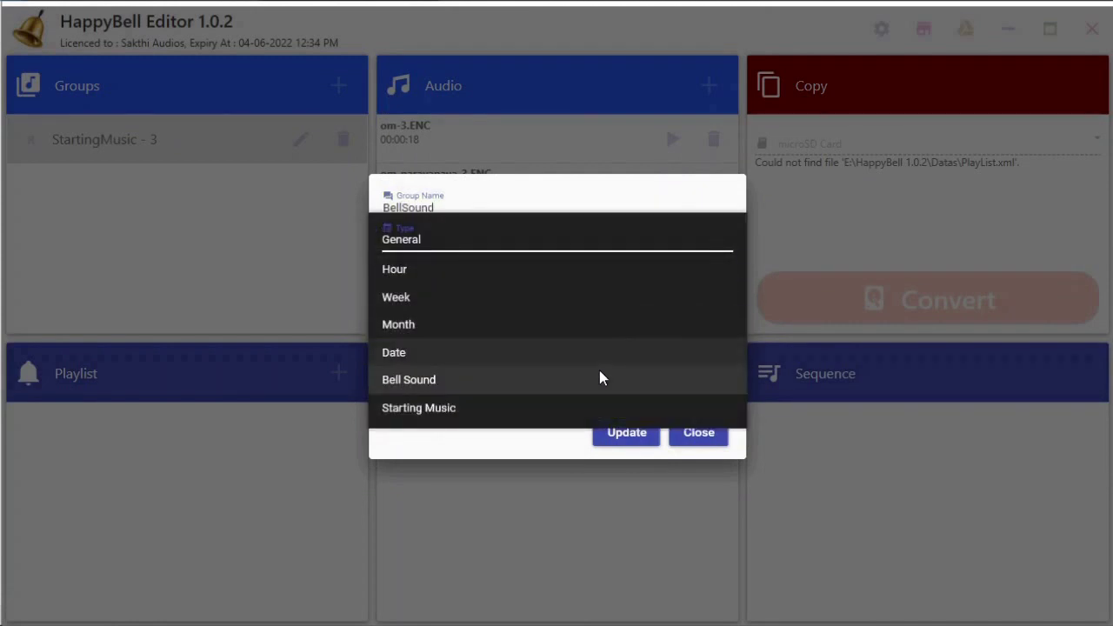
{"action": "left_click", "coordinate": [599, 378]}
Add all the bell files, B1.mp3 to B12.mp3, from Demo's மணி ஓசை folder to the BellSound group.
{"action": "left_click", "coordinate": [291, 50]}
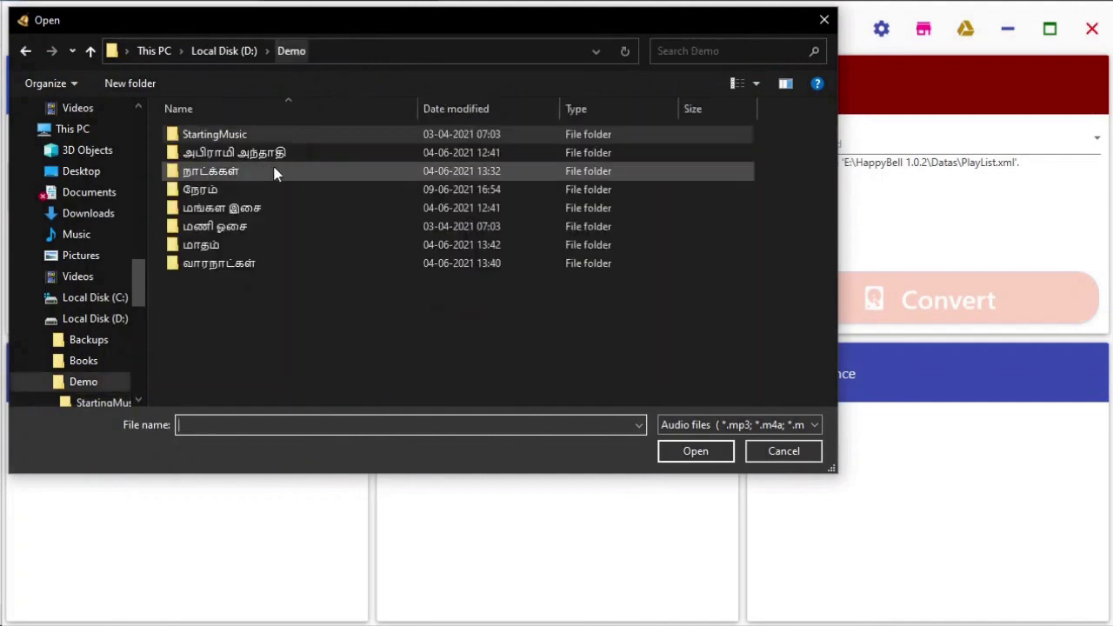
{"action": "double_click", "coordinate": [227, 233]}
{"action": "left_click_drag", "start_coordinate": [273, 357], "coordinate": [195, 127]}
{"action": "left_click", "coordinate": [708, 453]}
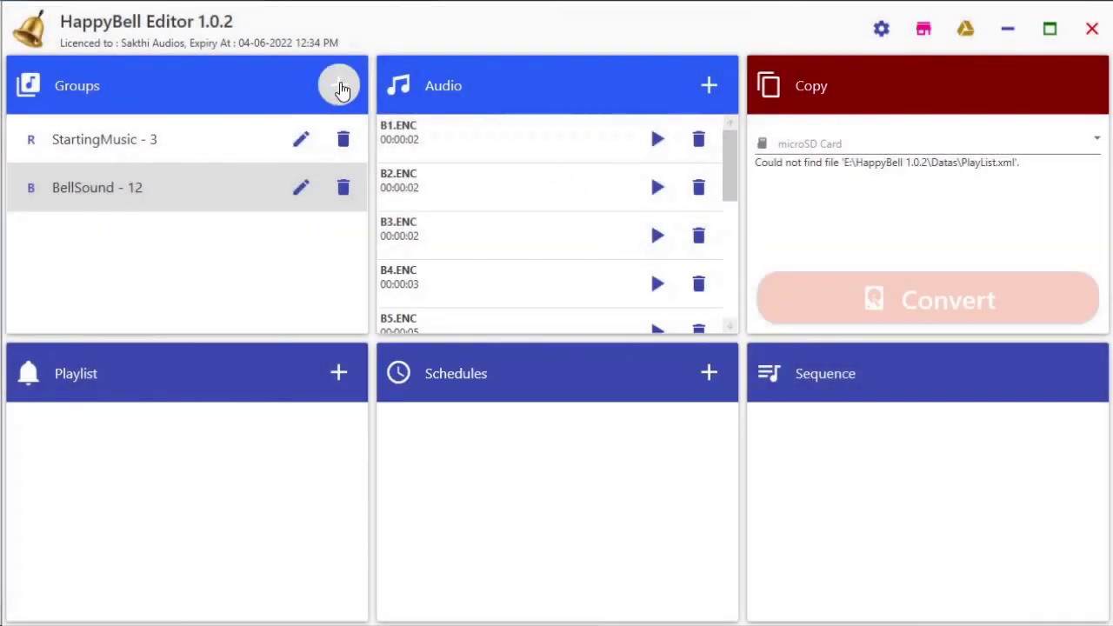
Create a group named Hours with the type Hour.
{"action": "left_click", "coordinate": [339, 84]}
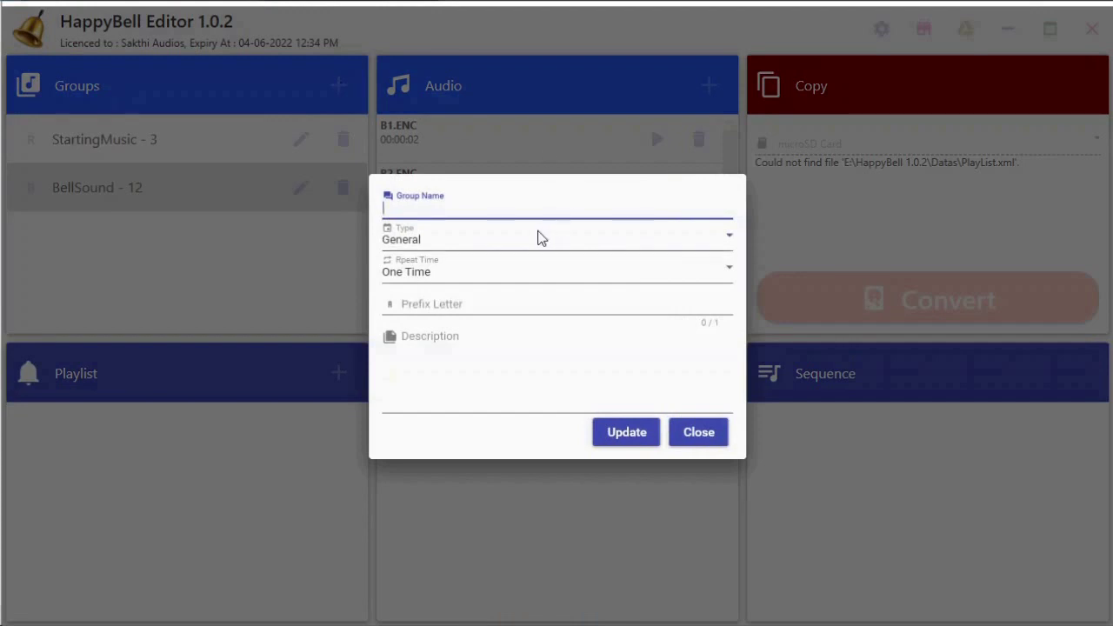
{"action": "type", "text": "Hours"}
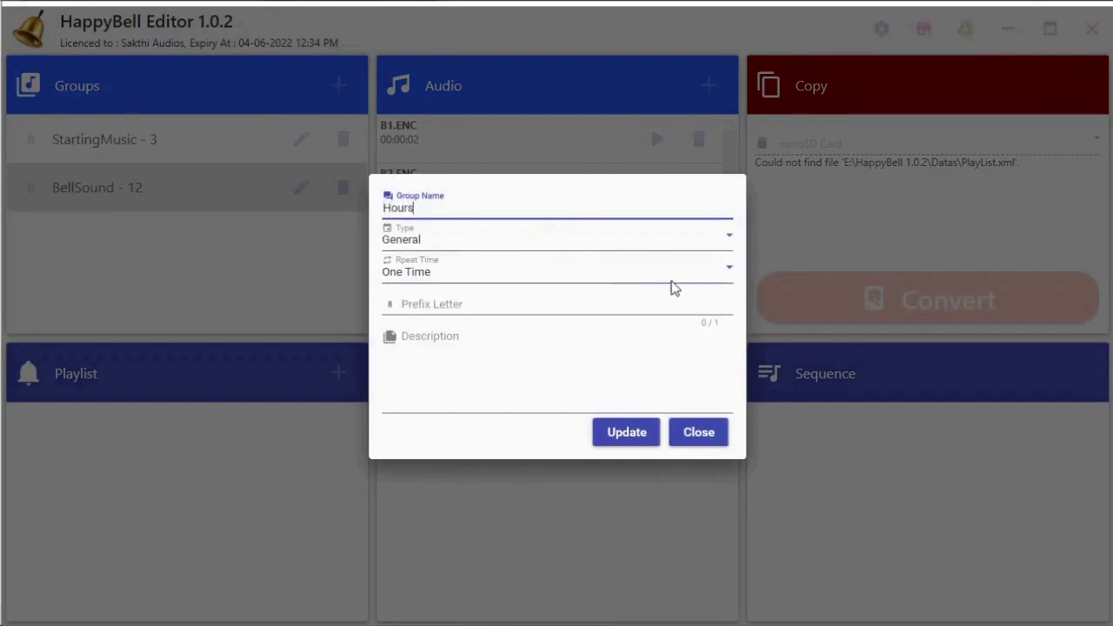
{"action": "left_click", "coordinate": [727, 277]}
{"action": "left_click", "coordinate": [728, 278]}
{"action": "left_click", "coordinate": [730, 244]}
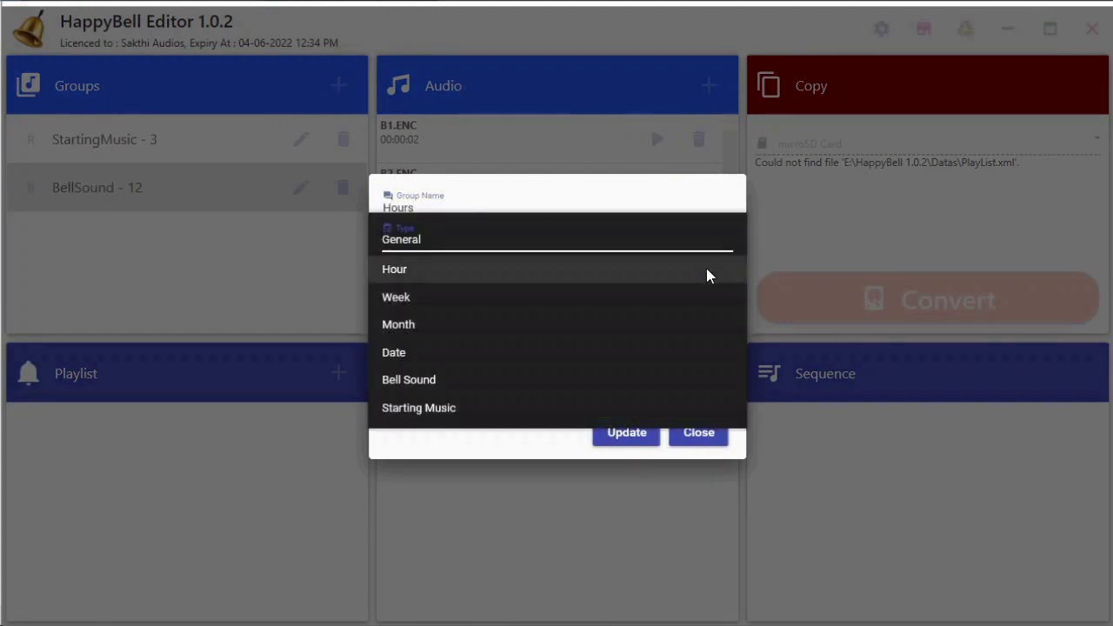
{"action": "left_click", "coordinate": [705, 268]}
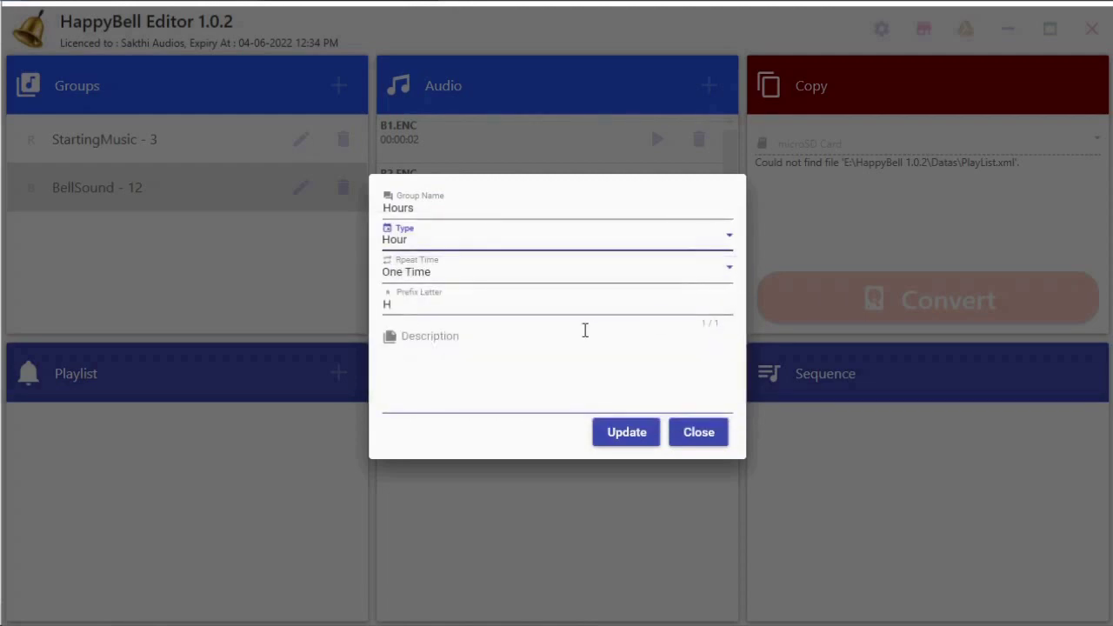
{"action": "left_click", "coordinate": [627, 434]}
Add the files H0.mp3 to H23.mp3 from Demo's நேரம் folder to the Hours group.
{"action": "left_click", "coordinate": [710, 85]}
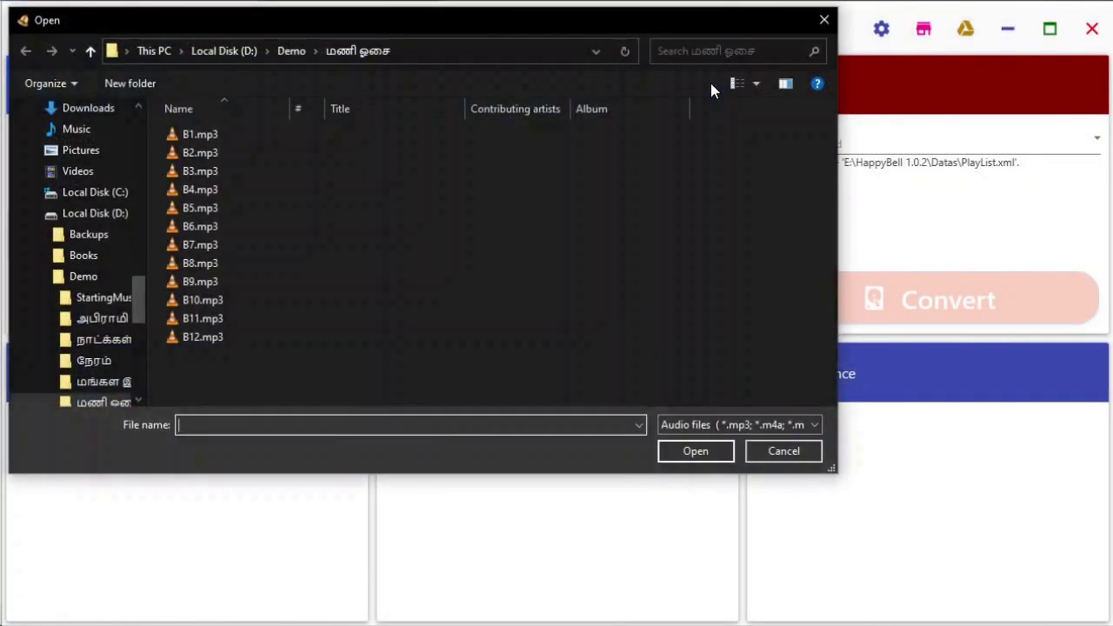
{"action": "left_click", "coordinate": [292, 51]}
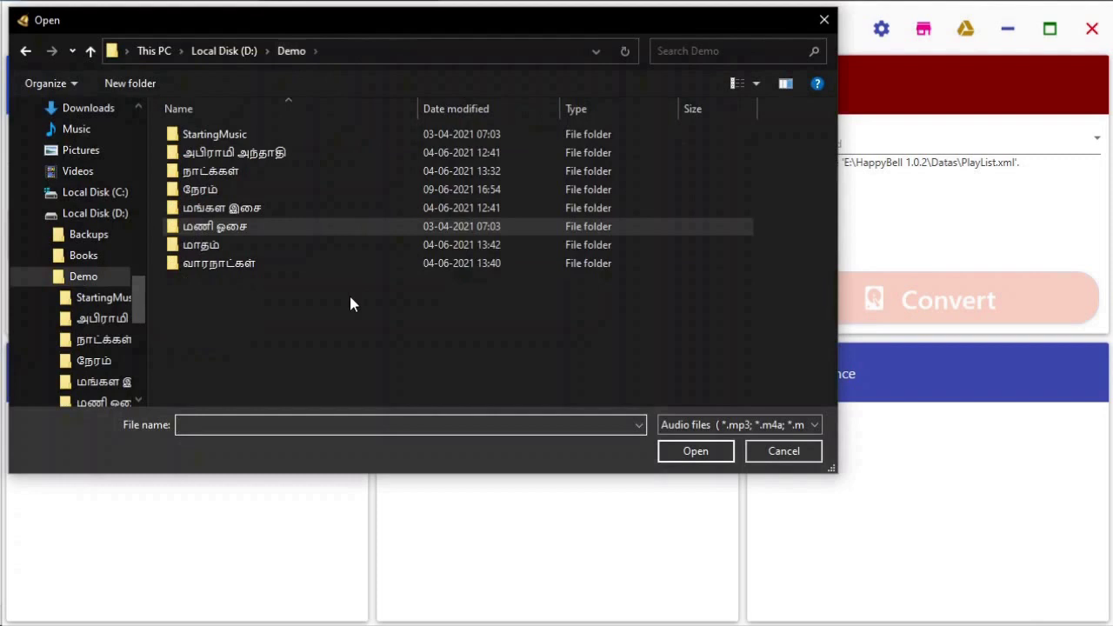
{"action": "double_click", "coordinate": [308, 189]}
{"action": "left_click", "coordinate": [253, 136]}
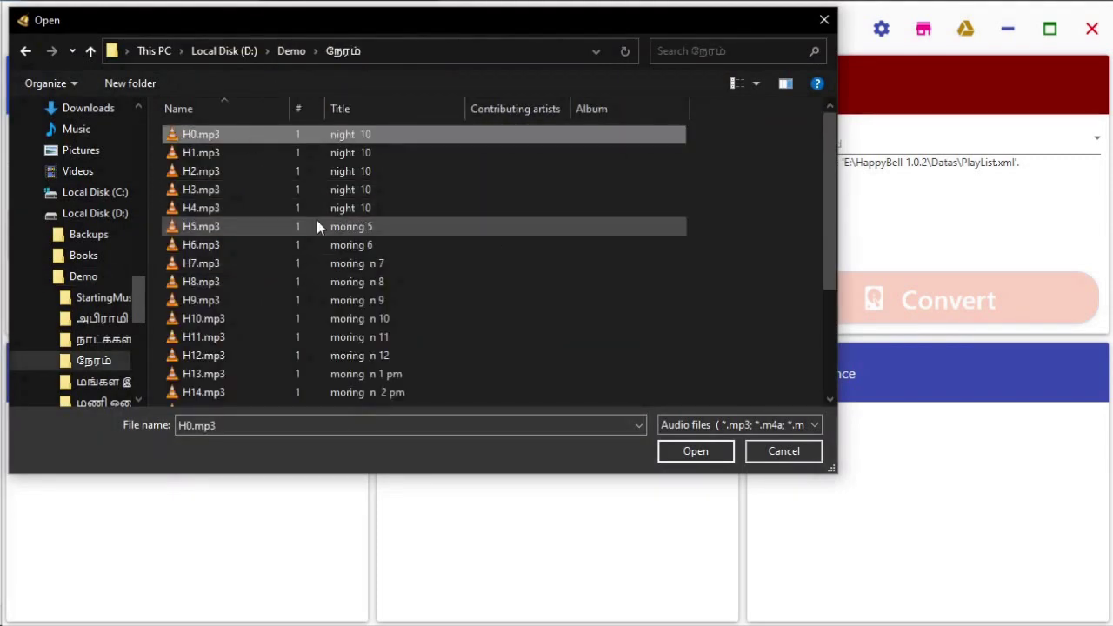
{"action": "scroll", "coordinate": [316, 220], "scroll_direction": "down", "scroll_amount": 1}
{"action": "scroll", "coordinate": [317, 220], "scroll_direction": "down", "scroll_amount": 2}
{"action": "scroll", "coordinate": [317, 221], "scroll_direction": "up", "scroll_amount": 3}
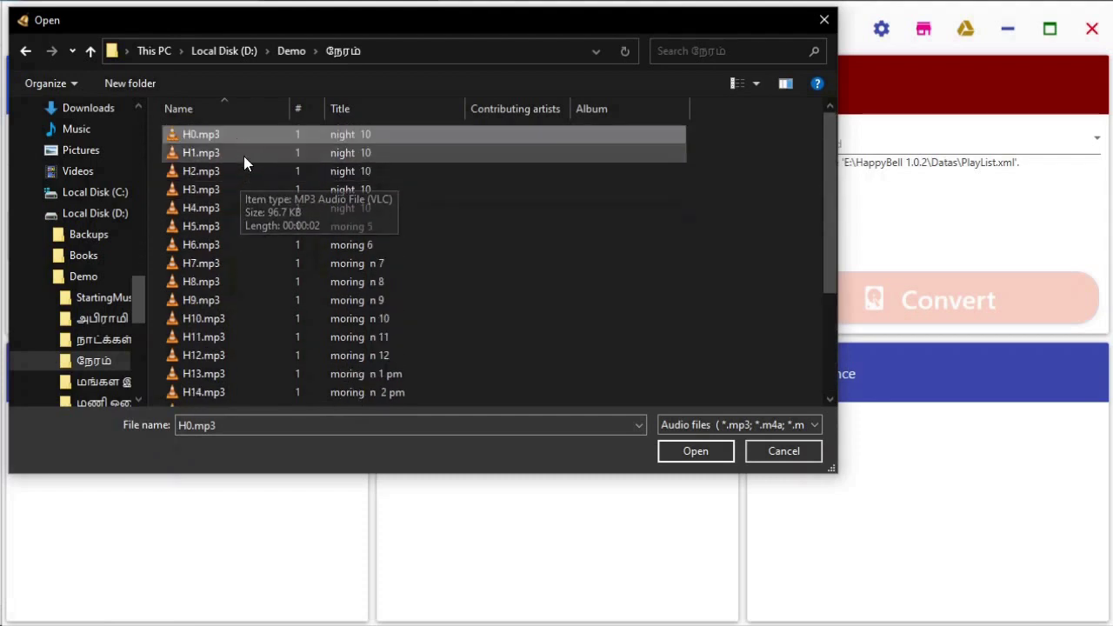
{"action": "scroll", "coordinate": [300, 278], "scroll_direction": "down", "scroll_amount": 3}
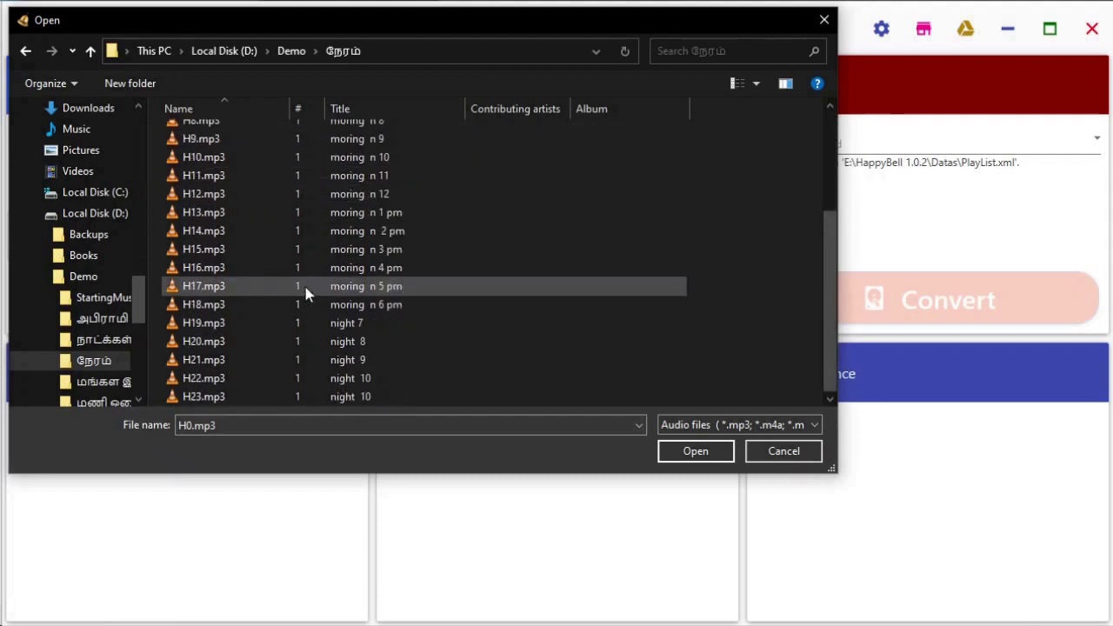
{"action": "left_click", "coordinate": [239, 399], "text": "shift"}
{"action": "left_click", "coordinate": [700, 452]}
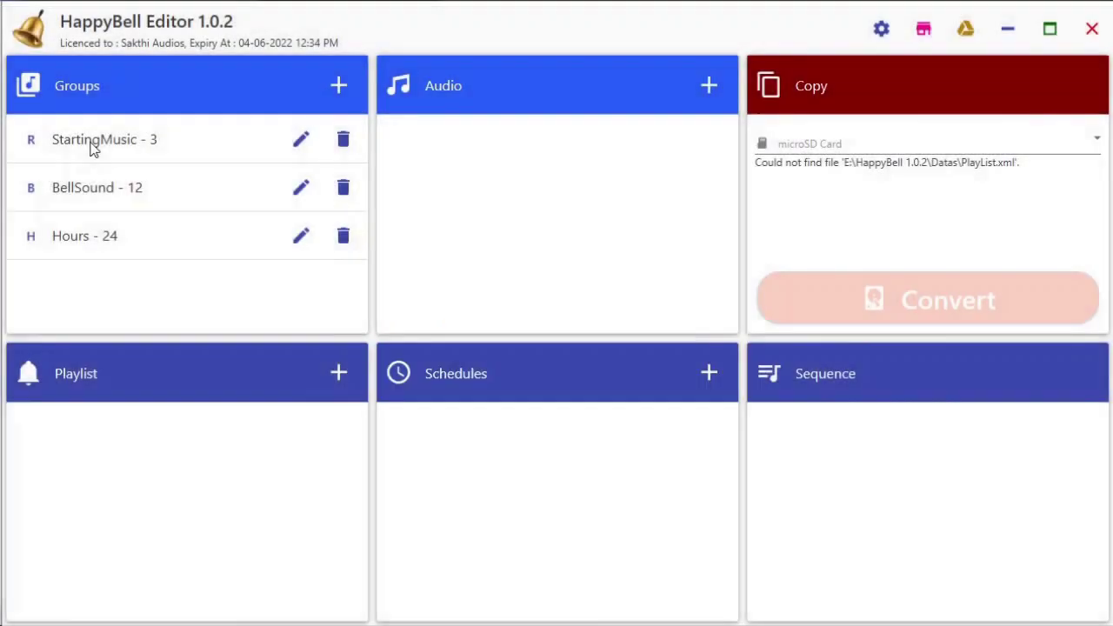
Edit the BellSound group and set its repeat time to Hour Times.
{"action": "left_click", "coordinate": [35, 190]}
{"action": "left_click", "coordinate": [23, 244]}
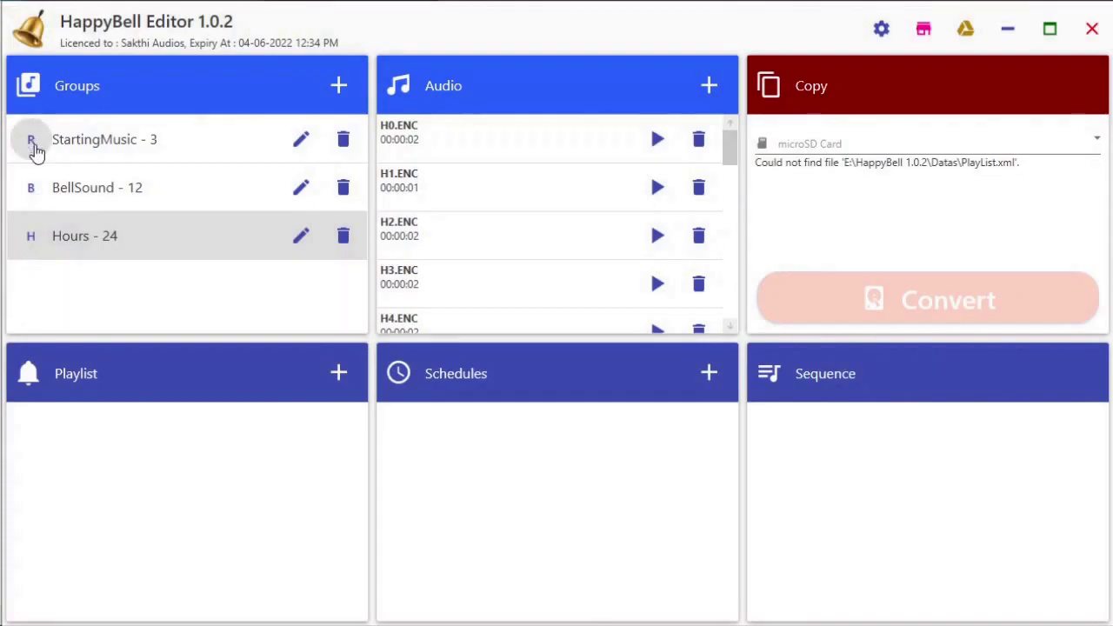
{"action": "left_click", "coordinate": [39, 188]}
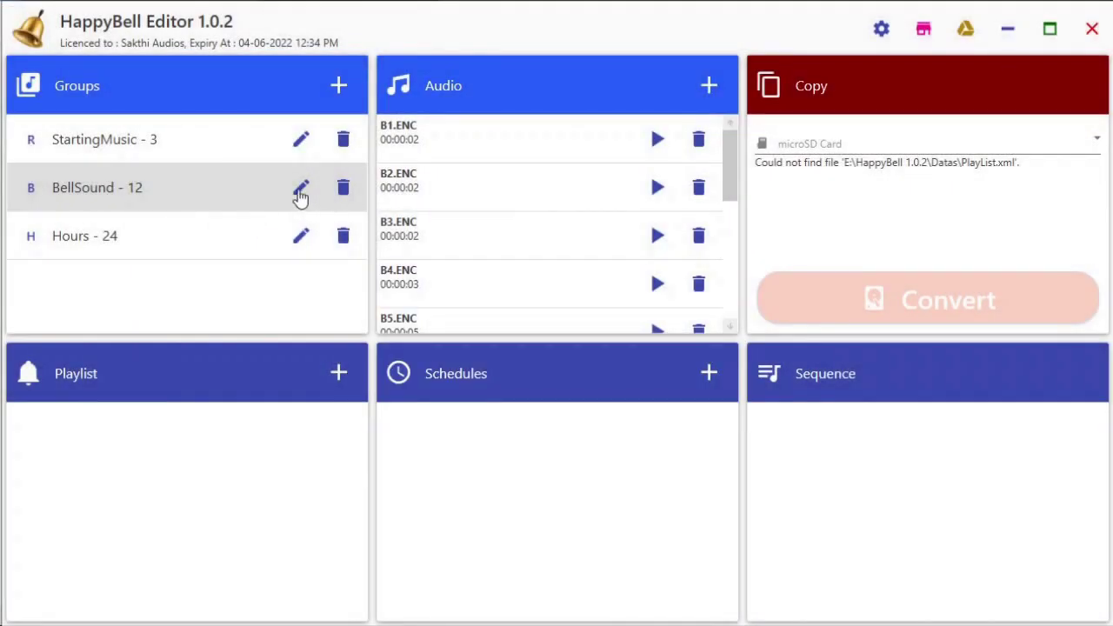
{"action": "left_click", "coordinate": [300, 192]}
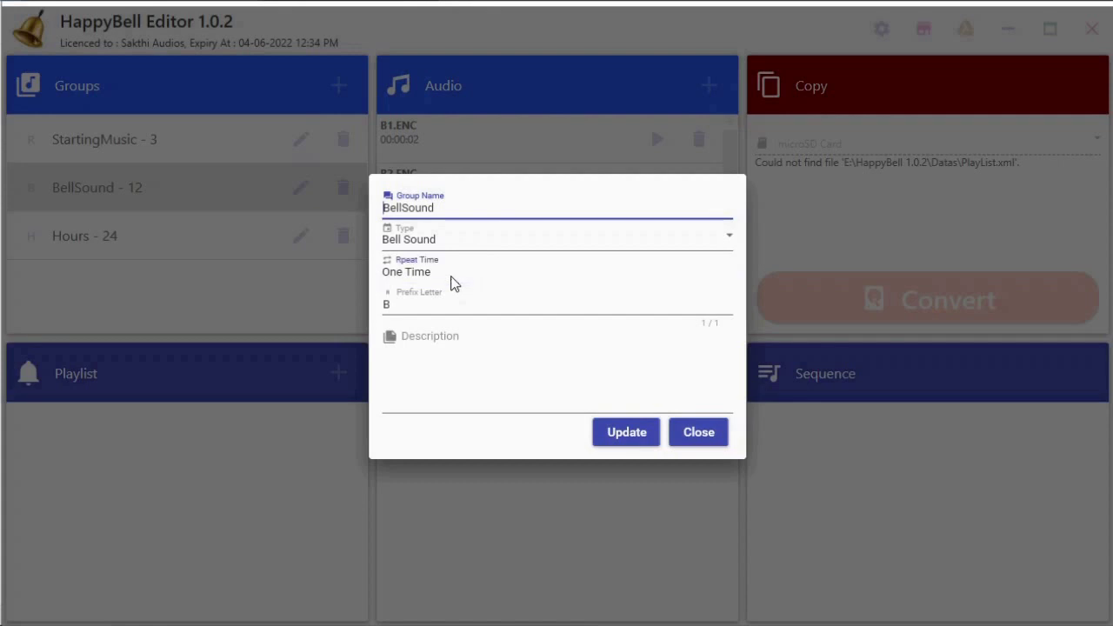
{"action": "left_click", "coordinate": [452, 281]}
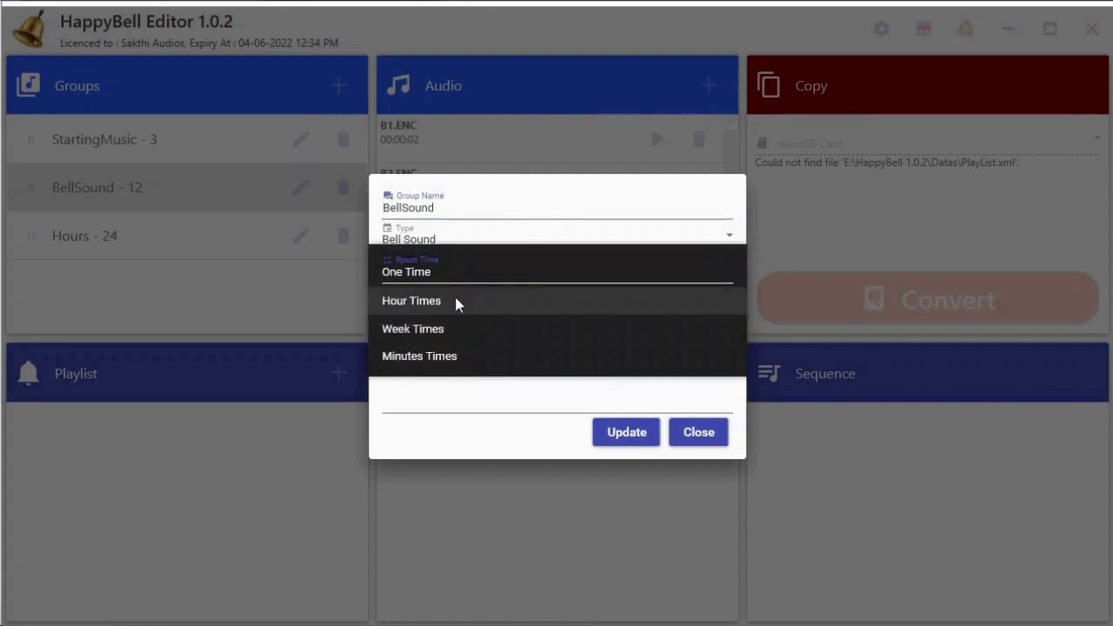
{"action": "left_click", "coordinate": [455, 302]}
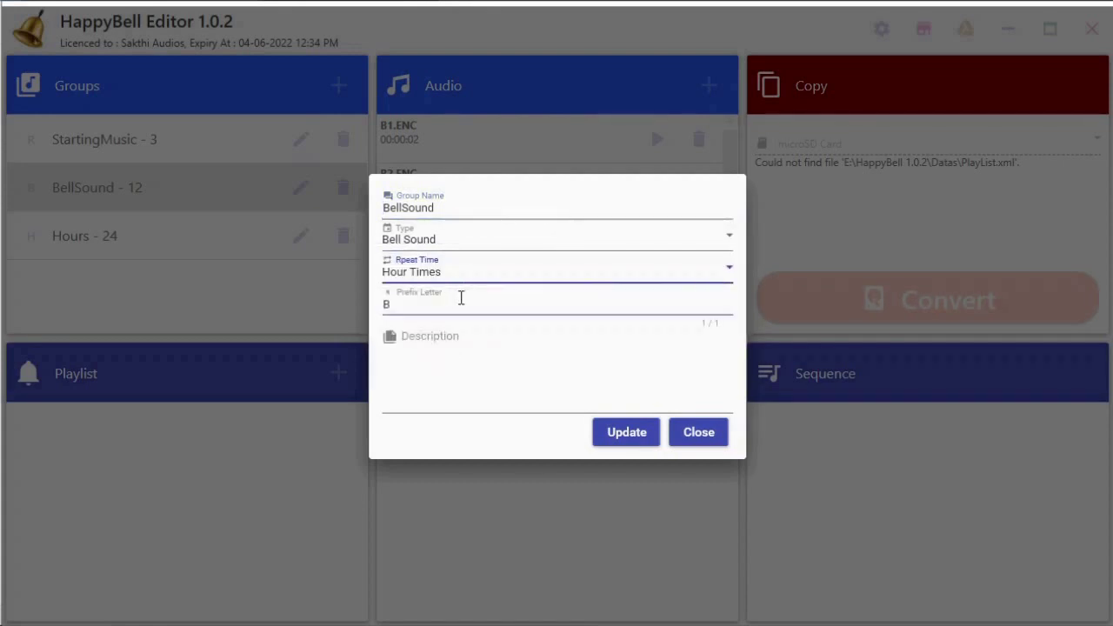
{"action": "left_click", "coordinate": [636, 430]}
Create a General group named AbramiAnthathi with the prefix letter A.
{"action": "left_click", "coordinate": [335, 82]}
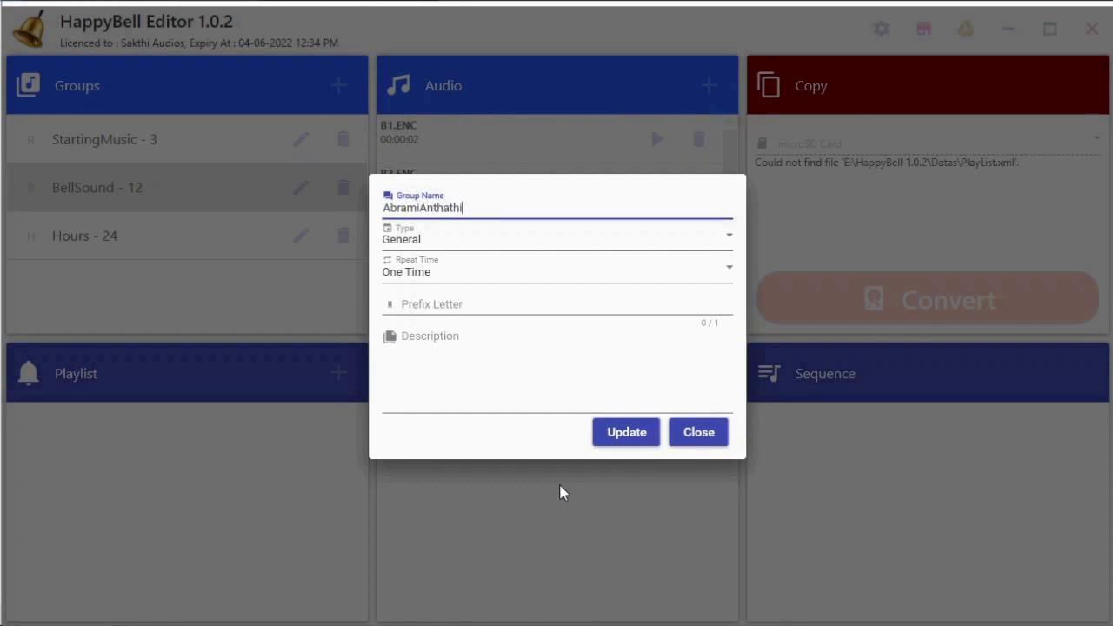
{"action": "left_click", "coordinate": [454, 303]}
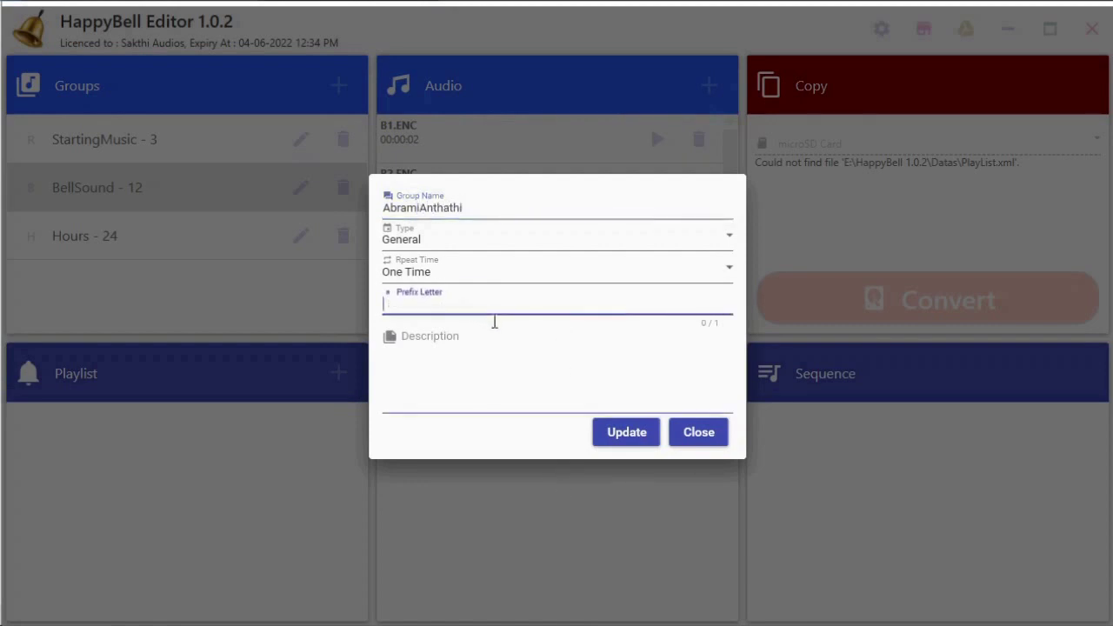
{"action": "left_click", "coordinate": [636, 437]}
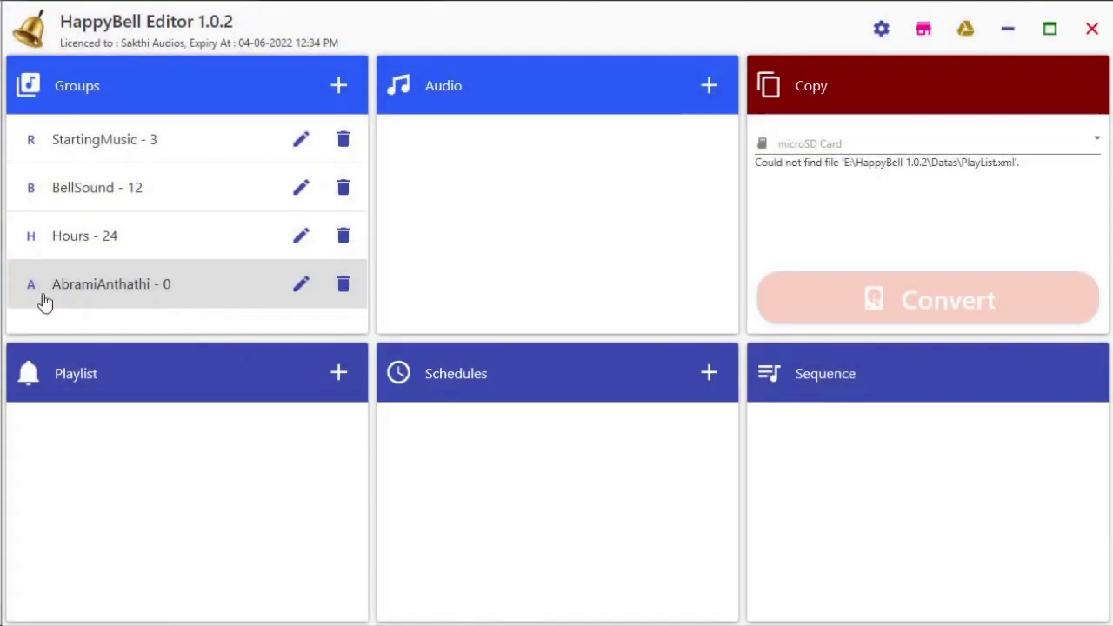
Add all the audio files from Demo's அபிராமி அந்தாதி folder, starting with 0.mp3, to the AbramiAnthathi group.
{"action": "left_click", "coordinate": [708, 85]}
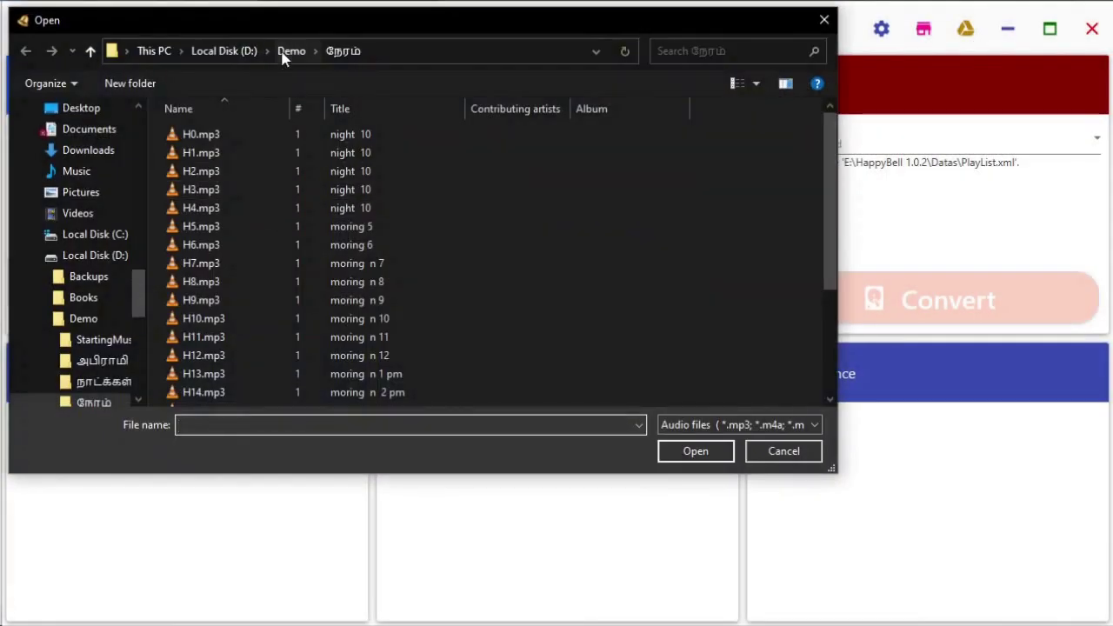
{"action": "left_click", "coordinate": [287, 50]}
{"action": "double_click", "coordinate": [298, 153]}
{"action": "left_click", "coordinate": [253, 132]}
{"action": "scroll", "coordinate": [393, 395], "scroll_direction": "down", "scroll_amount": 14}
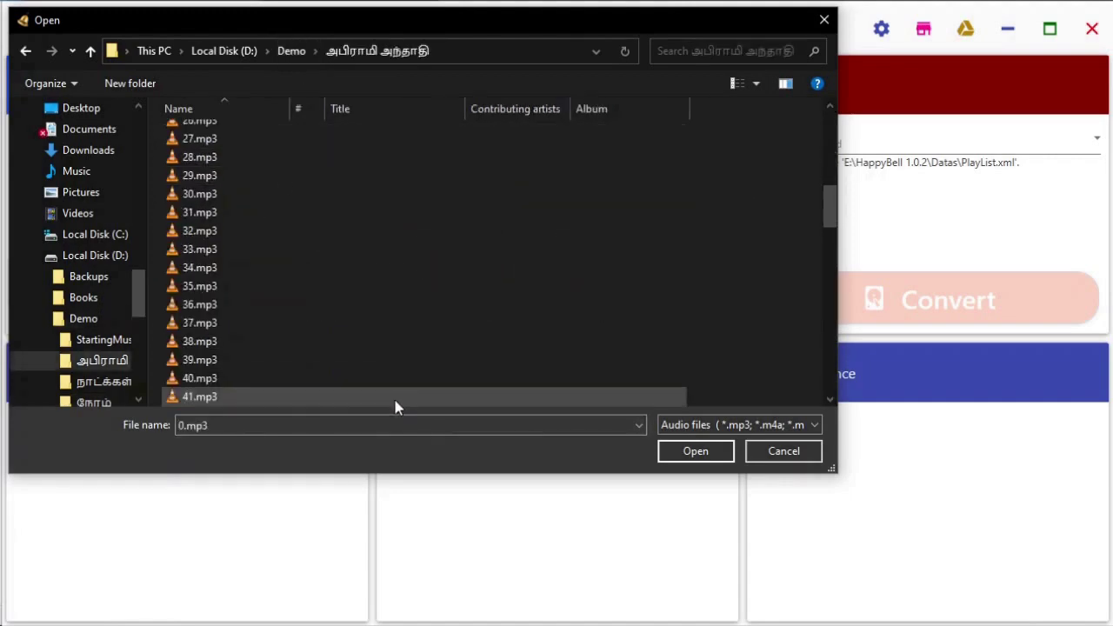
{"action": "left_click", "coordinate": [393, 396], "text": "shift"}
{"action": "left_click", "coordinate": [695, 451]}
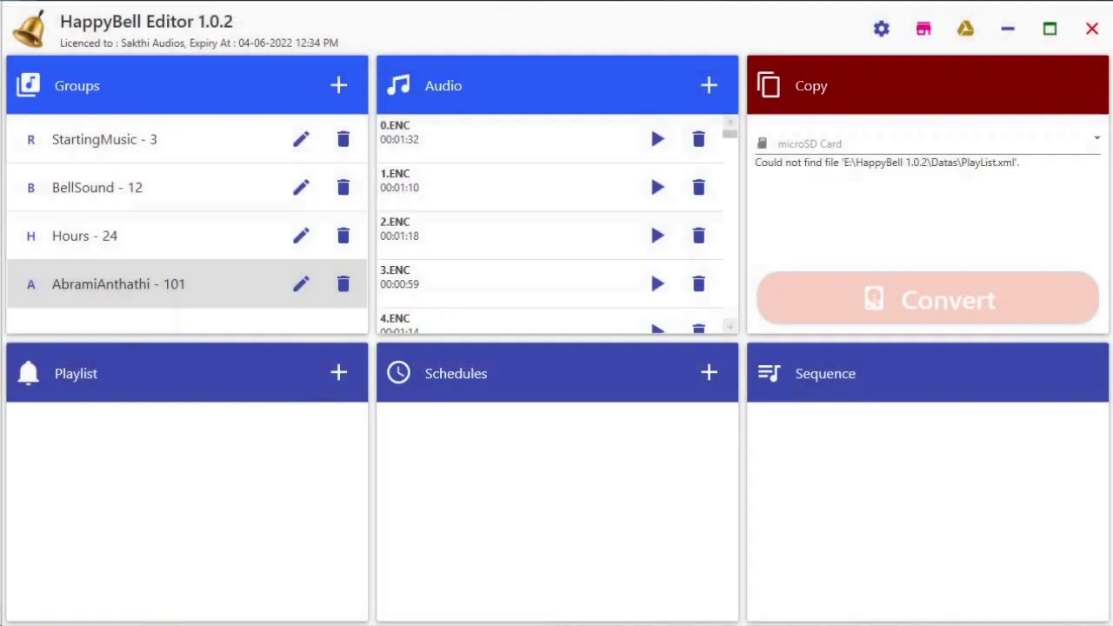
Create a group named Date with the type Date.
{"action": "left_click", "coordinate": [335, 85]}
{"action": "type", "text": "Date"}
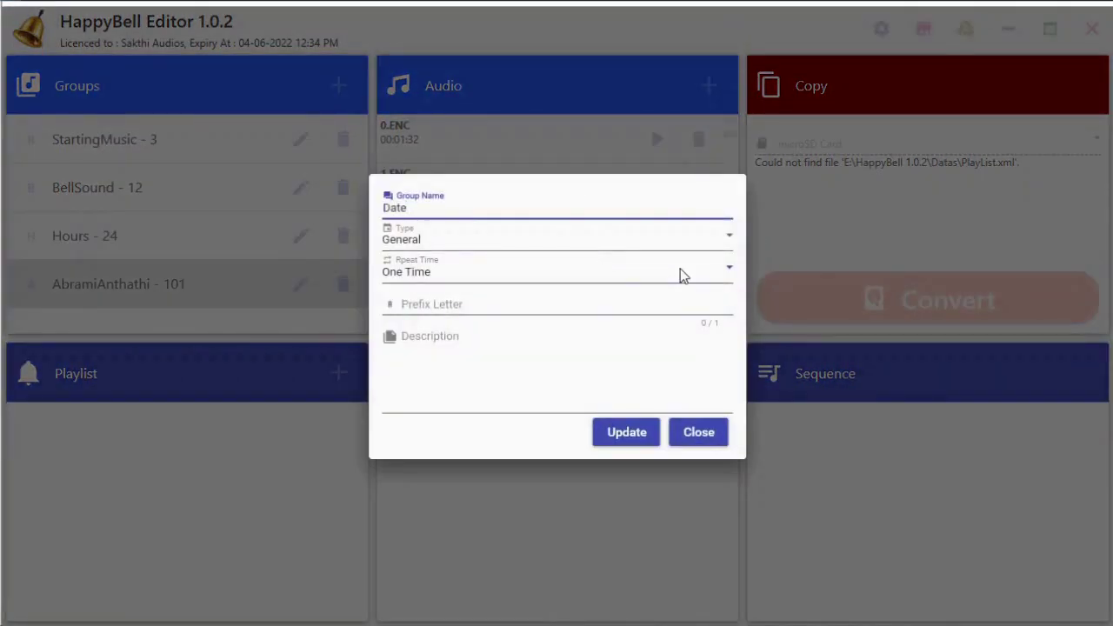
{"action": "left_click", "coordinate": [680, 269]}
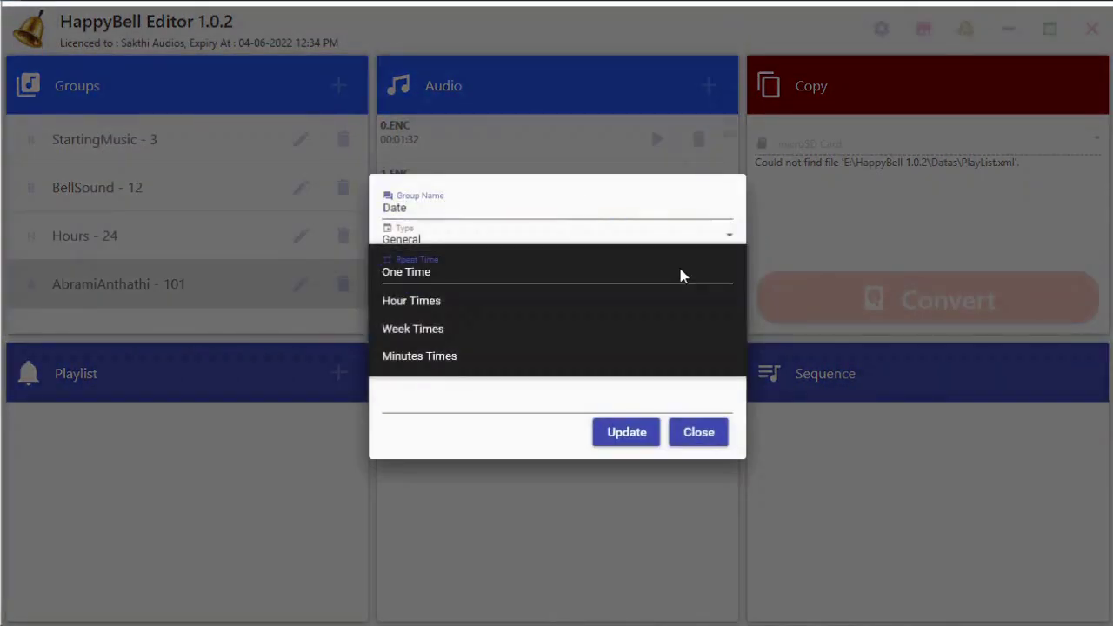
{"action": "left_click", "coordinate": [683, 271]}
{"action": "left_click", "coordinate": [687, 239]}
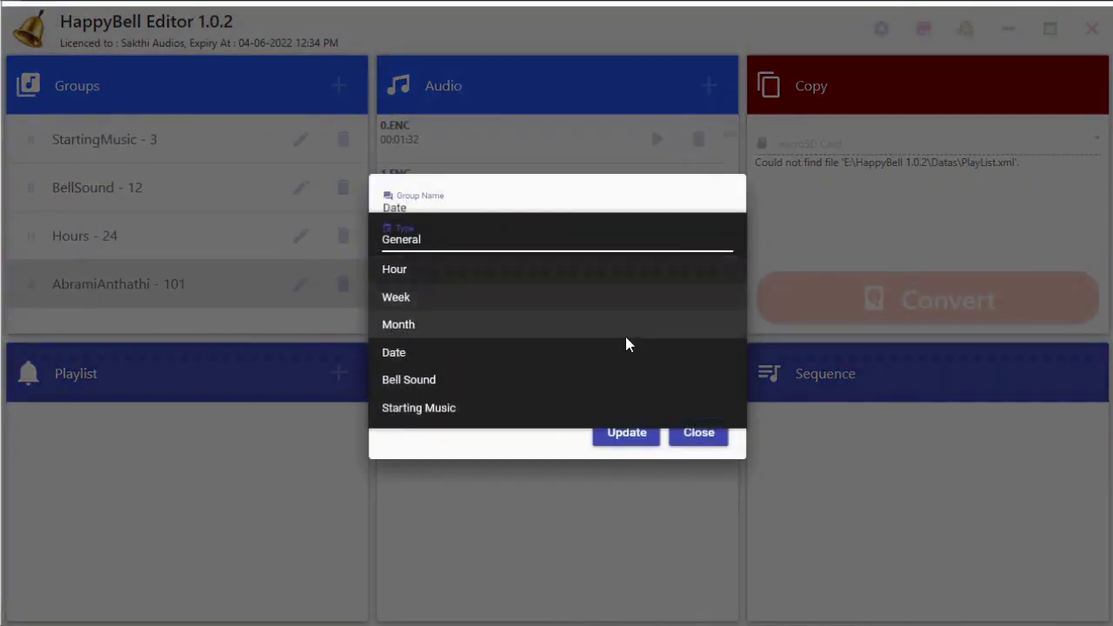
{"action": "left_click", "coordinate": [620, 353]}
{"action": "left_click", "coordinate": [631, 429]}
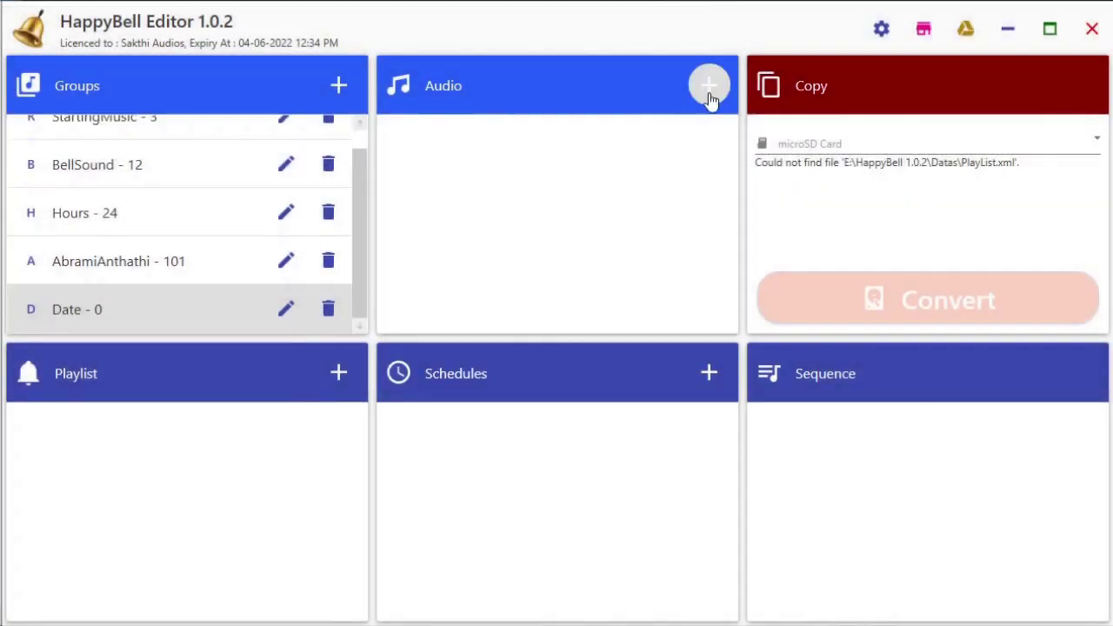
Add the files 01.mp3 to 31.mp3 from Demo's நாட்க்கள் folder to the Date group.
{"action": "left_click", "coordinate": [711, 87]}
{"action": "left_click", "coordinate": [281, 50]}
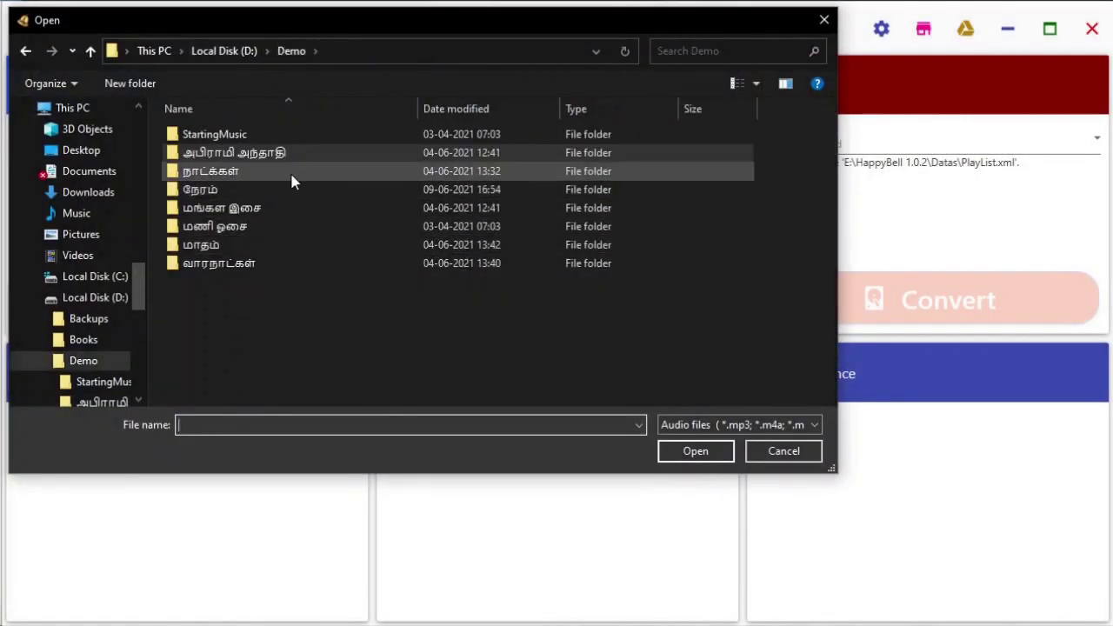
{"action": "double_click", "coordinate": [289, 172]}
{"action": "left_click", "coordinate": [216, 135]}
{"action": "scroll", "coordinate": [268, 246], "scroll_direction": "down", "scroll_amount": 5}
{"action": "left_click", "coordinate": [272, 393], "text": "shift"}
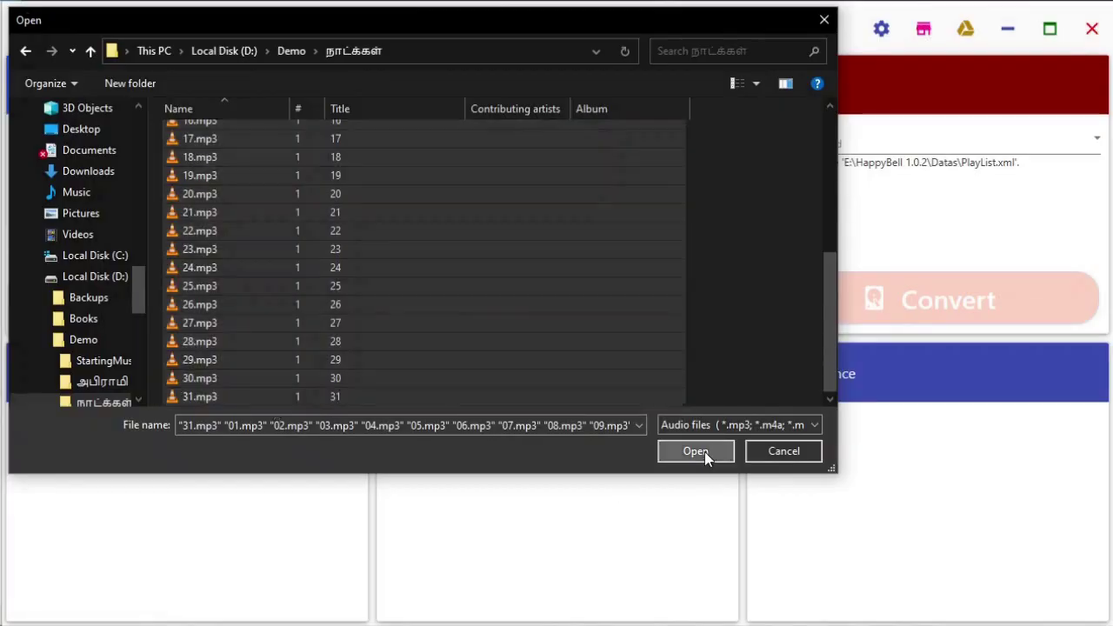
{"action": "left_click", "coordinate": [699, 452]}
Create a group named Month with the type Month.
{"action": "left_click", "coordinate": [338, 84]}
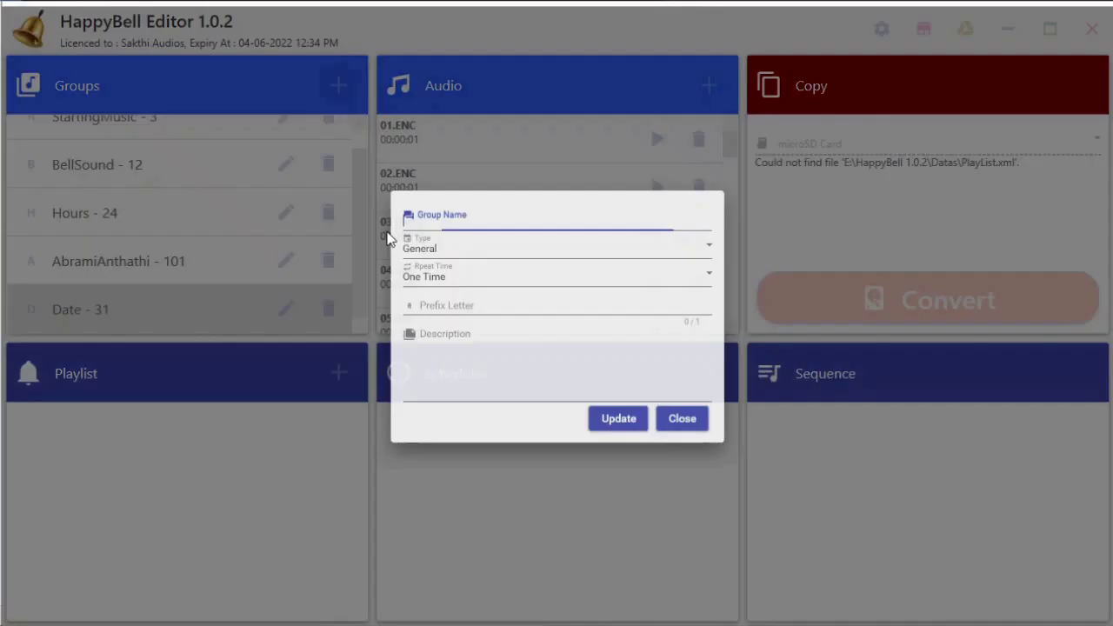
{"action": "type", "text": "Month"}
{"action": "left_click", "coordinate": [516, 244]}
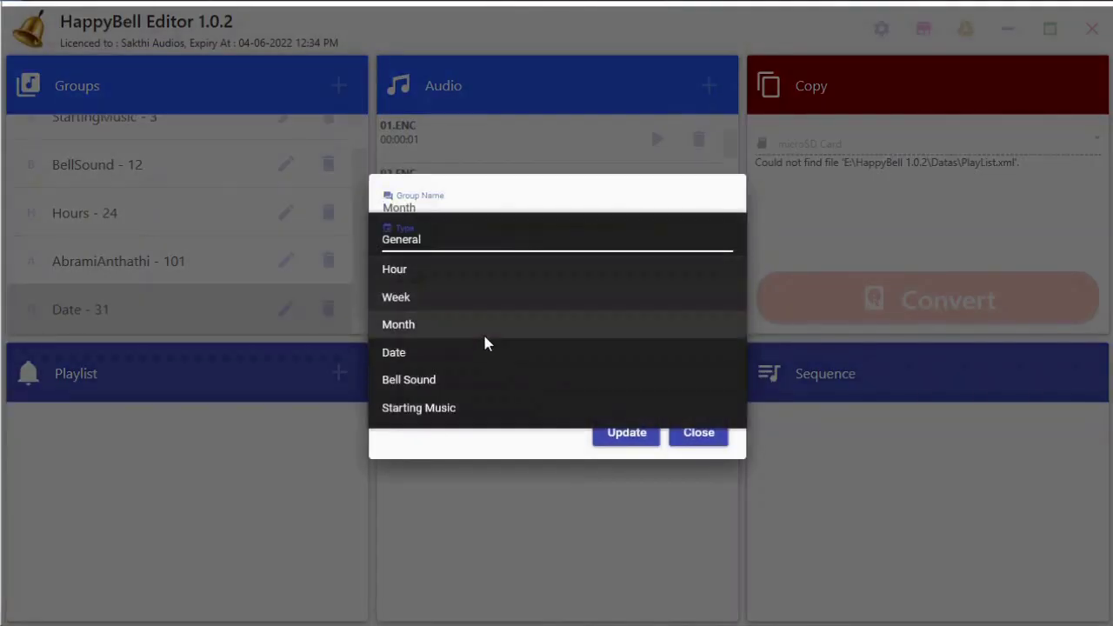
{"action": "left_click", "coordinate": [482, 326]}
{"action": "left_click", "coordinate": [608, 432]}
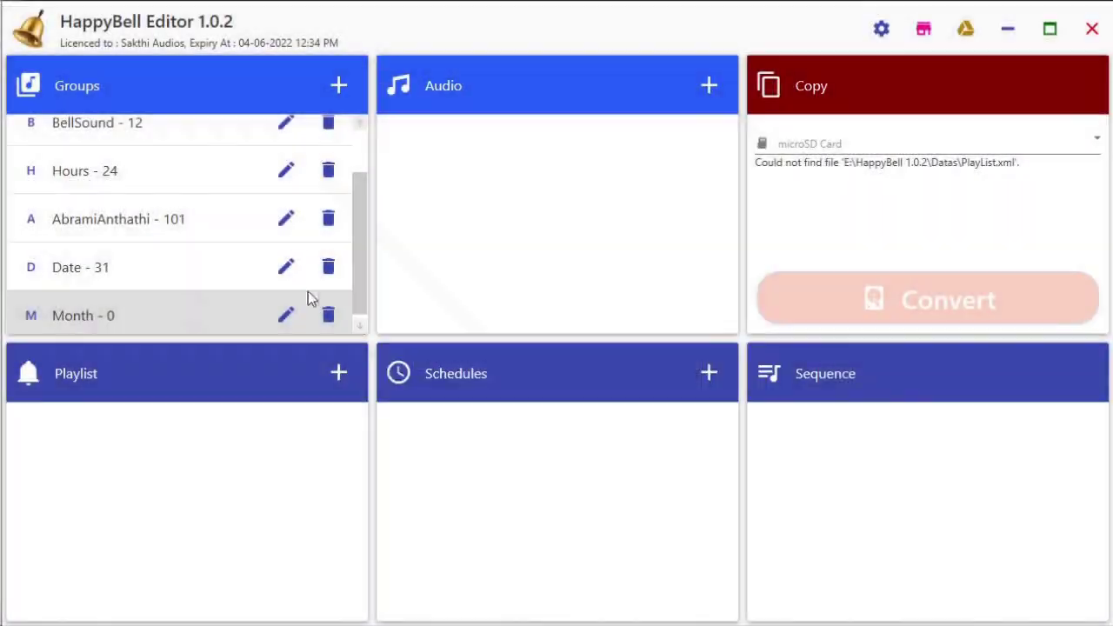
Add the files 1.mp3 to 12.mp3 from Demo's மாதம் folder to the Month group.
{"action": "left_click", "coordinate": [708, 84]}
{"action": "left_click", "coordinate": [298, 53]}
{"action": "double_click", "coordinate": [259, 244]}
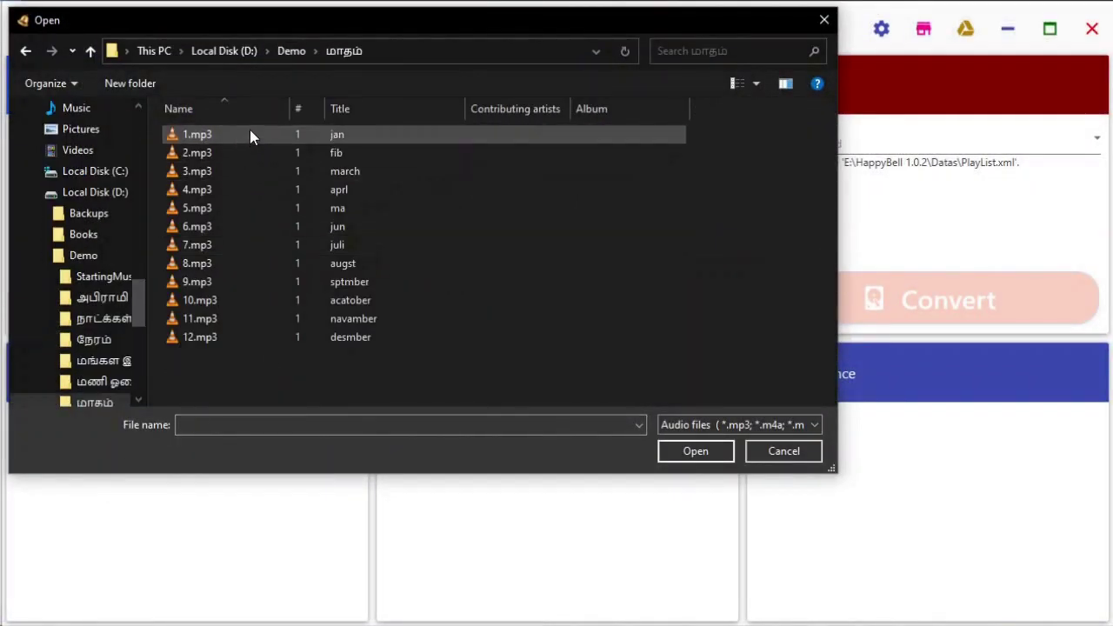
{"action": "left_click", "coordinate": [251, 136]}
{"action": "left_click", "coordinate": [429, 335], "text": "shift"}
{"action": "left_click", "coordinate": [700, 450]}
Play a few of the Month group's audio files, including 2.ENC and 1.ENC, to check them.
{"action": "left_click", "coordinate": [653, 308]}
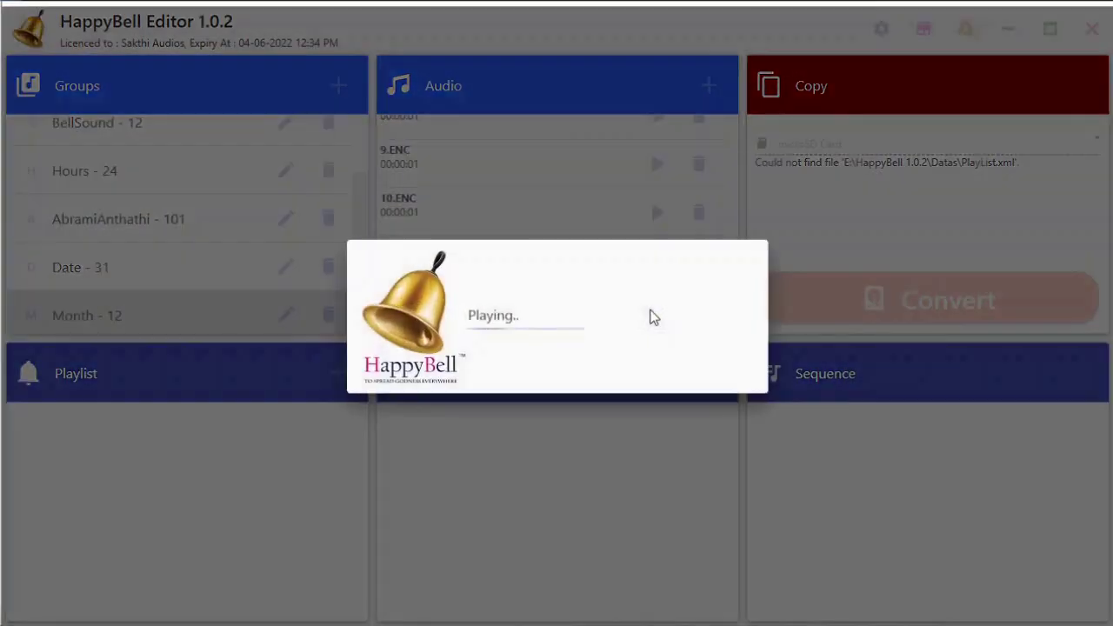
{"action": "scroll", "coordinate": [656, 196], "scroll_direction": "up", "scroll_amount": 4}
{"action": "left_click", "coordinate": [657, 196]}
{"action": "scroll", "coordinate": [626, 255], "scroll_direction": "up", "scroll_amount": 1}
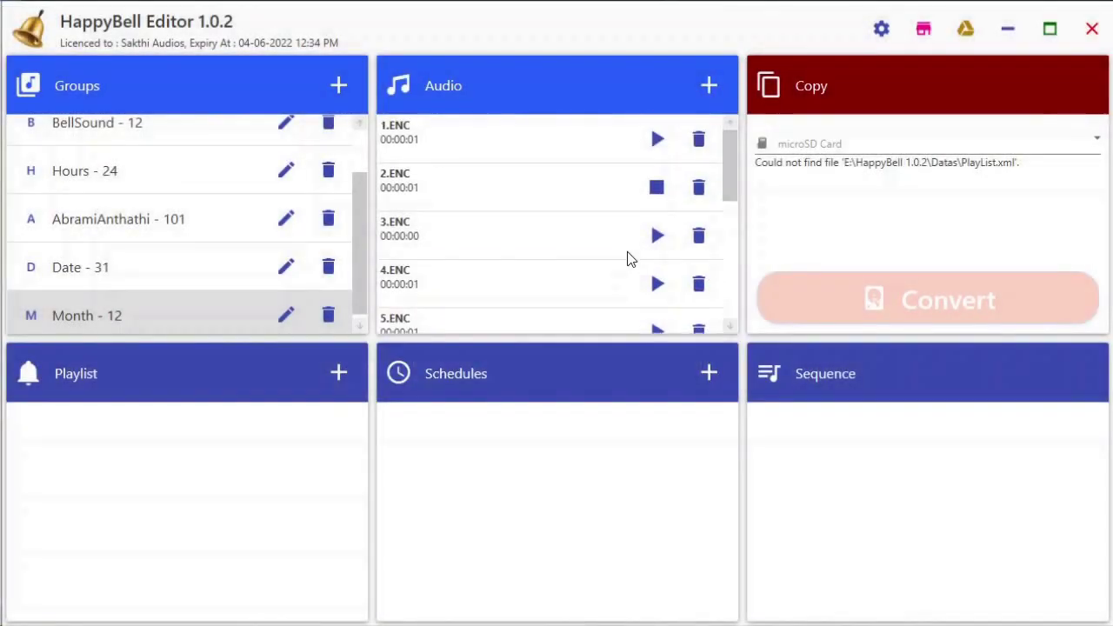
{"action": "left_click", "coordinate": [652, 155]}
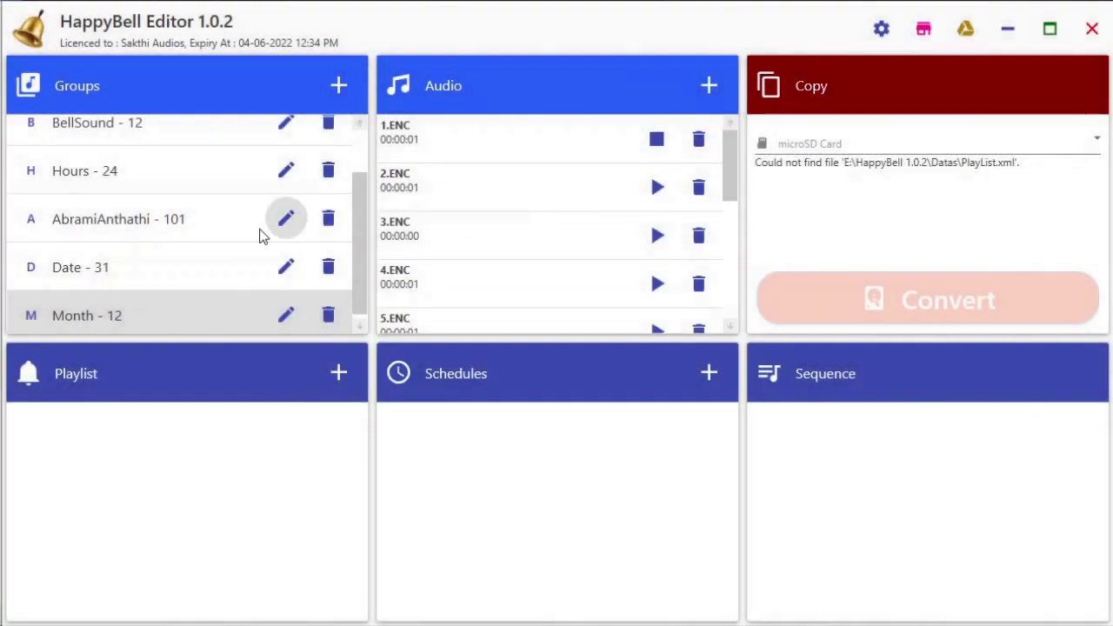
Create a General group named MangalaIsai with the prefix letter B.
{"action": "scroll", "coordinate": [225, 252], "scroll_direction": "down", "scroll_amount": 1}
{"action": "left_click", "coordinate": [340, 87]}
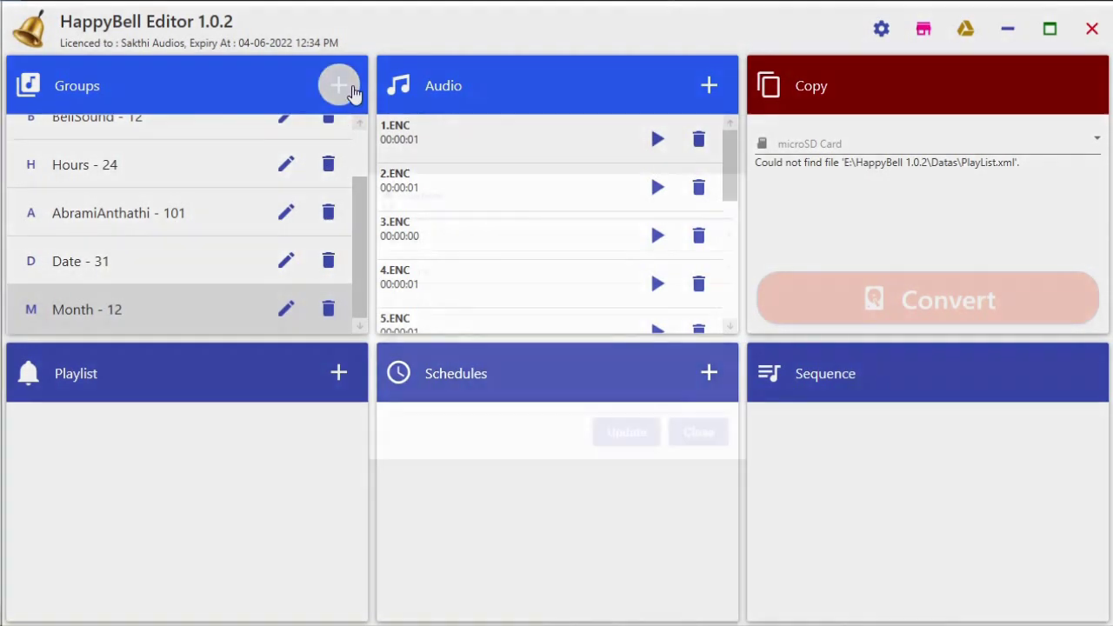
{"action": "type", "text": "MangalaIsai"}
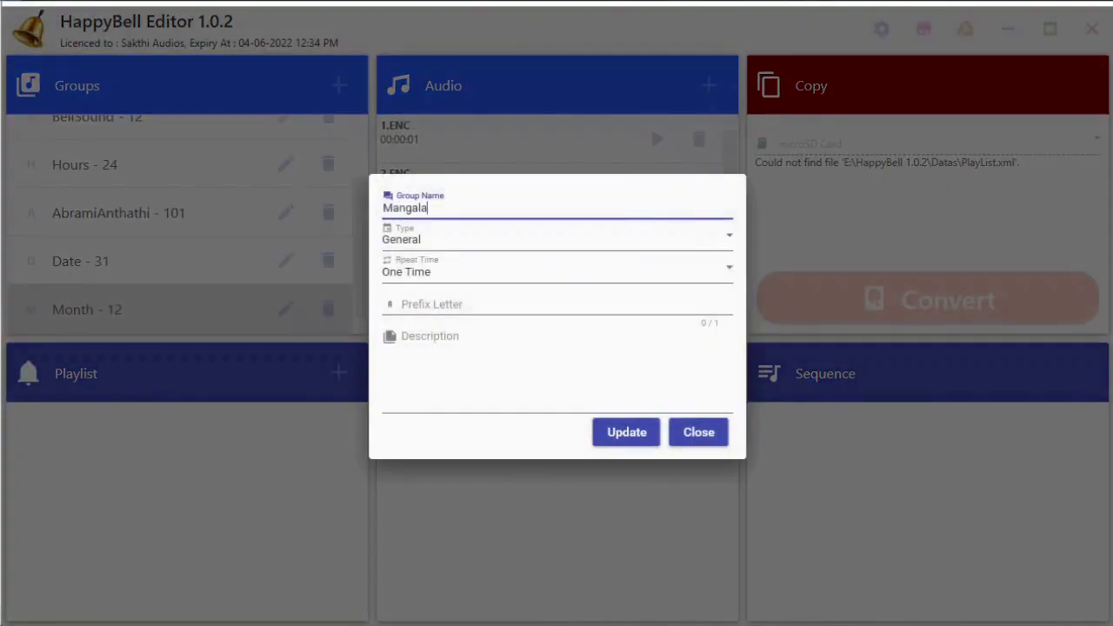
{"action": "left_click", "coordinate": [531, 305]}
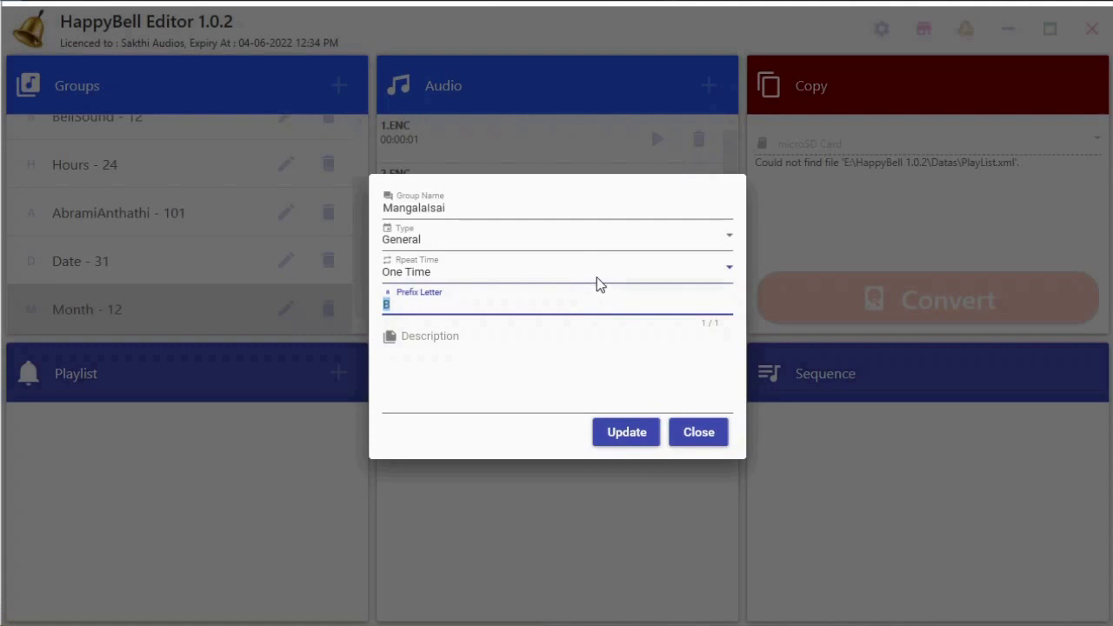
{"action": "left_click", "coordinate": [625, 432]}
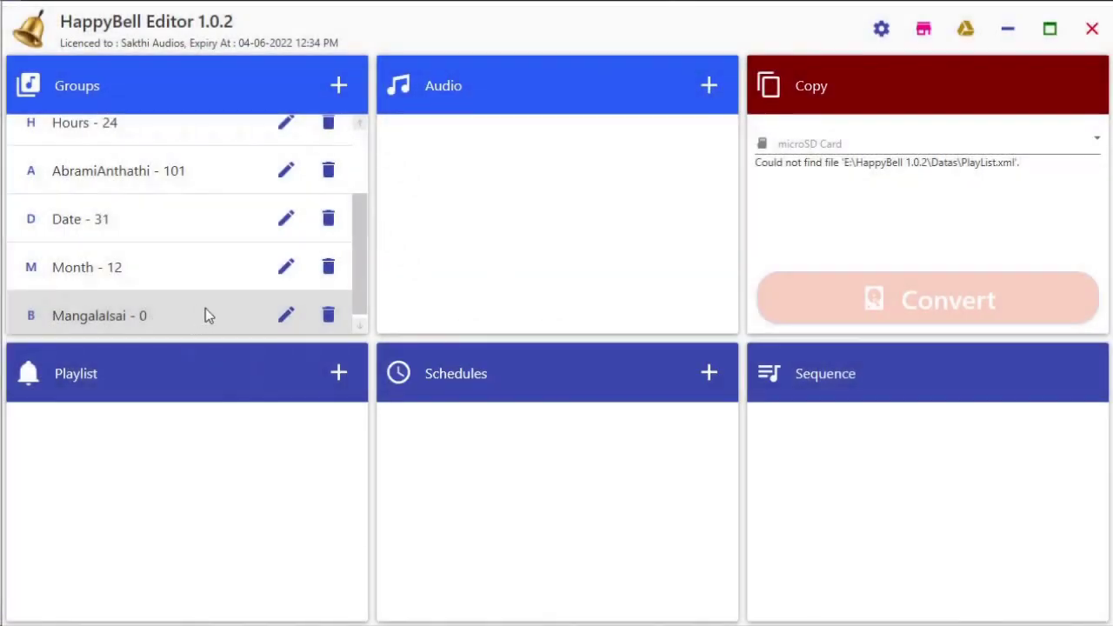
Add the first audio file from Demo's மங்கள இசை folder to the MangalaIsai group.
{"action": "left_click", "coordinate": [709, 85]}
{"action": "left_click", "coordinate": [291, 51]}
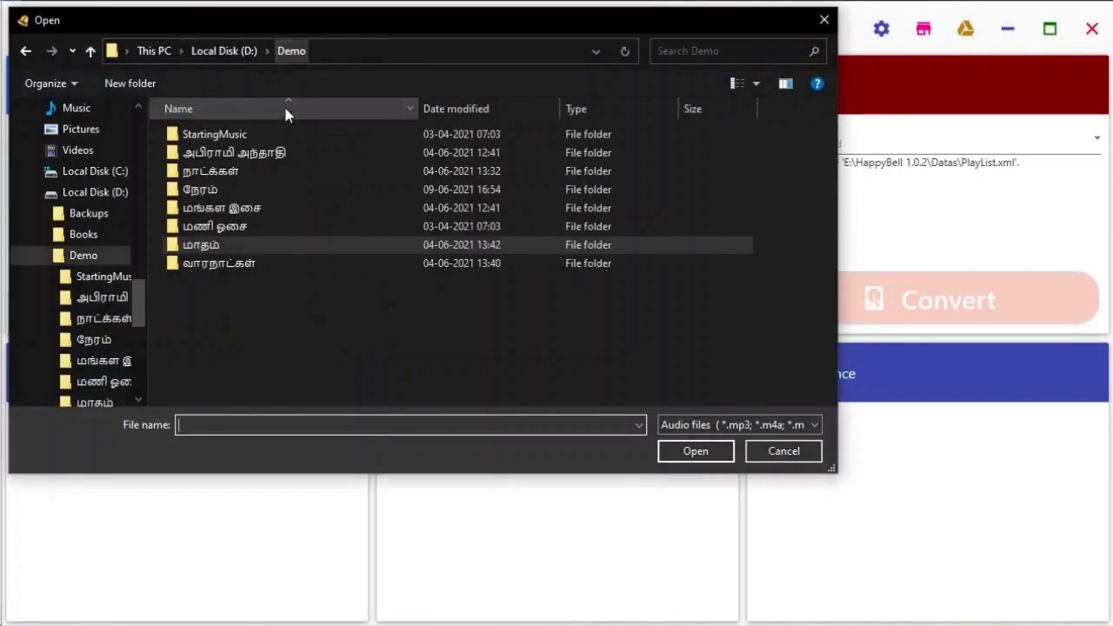
{"action": "double_click", "coordinate": [220, 209]}
{"action": "double_click", "coordinate": [218, 139]}
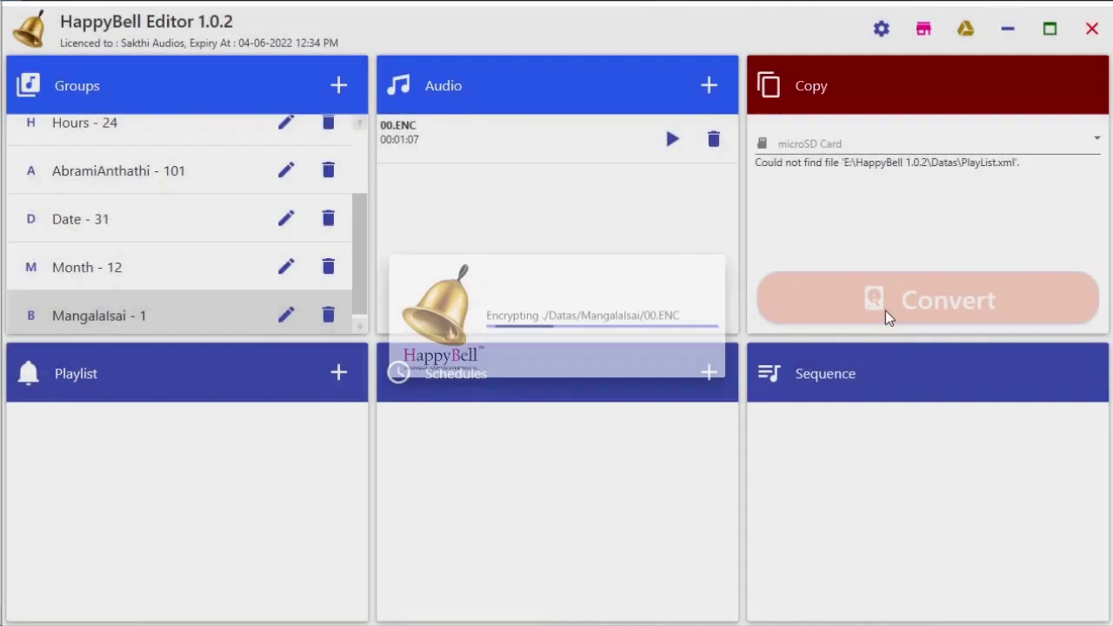
Switch to the AmmanTemple.txt notes in Notepad and check the 5.30 AM start time and the Mangala Vaththiyam item.
{"action": "left_click_drag", "start_coordinate": [137, 117], "coordinate": [205, 117]}
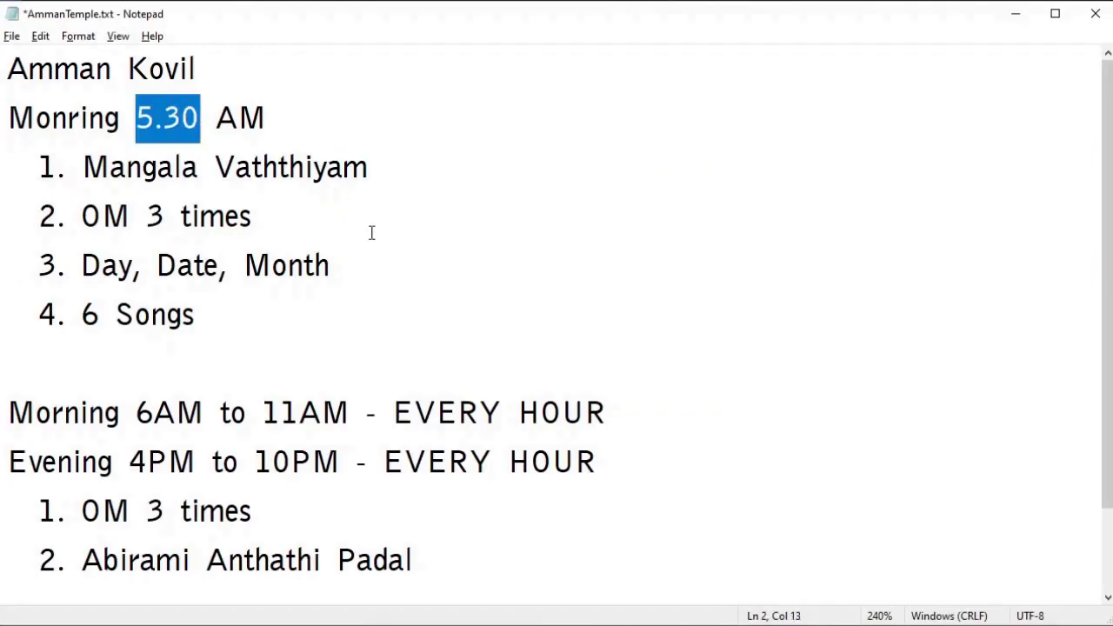
{"action": "left_click_drag", "start_coordinate": [84, 166], "coordinate": [371, 160]}
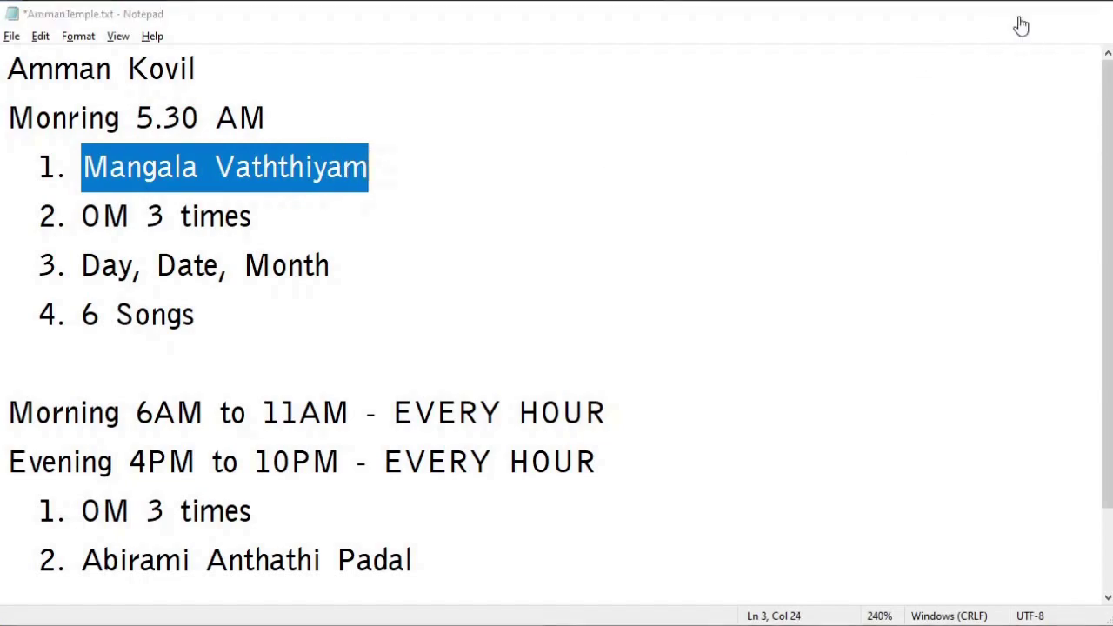
{"action": "left_click", "coordinate": [1015, 19]}
Create a playlist named AmmanTemple in HappyBell Editor.
{"action": "left_click", "coordinate": [339, 373]}
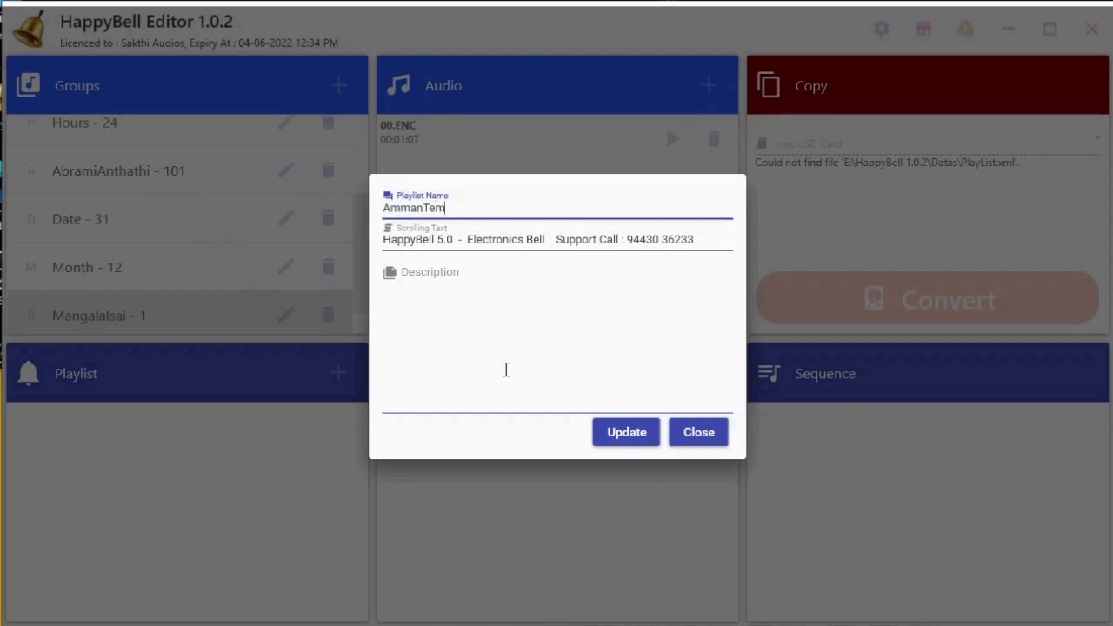
{"action": "left_click", "coordinate": [634, 435]}
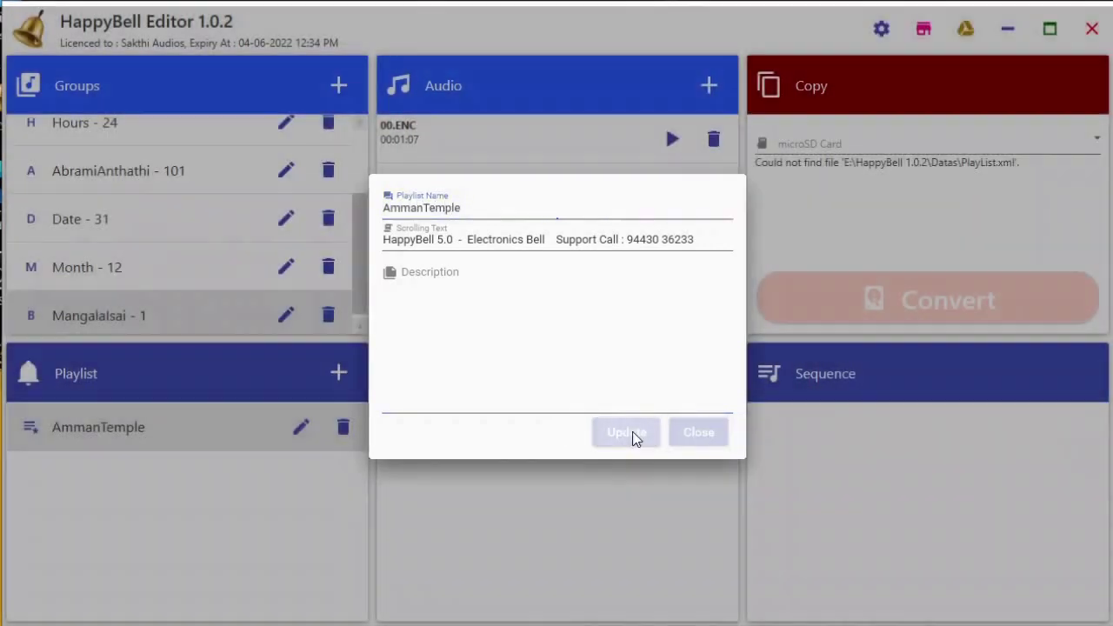
Add a schedule to the AmmanTemple playlist that plays at 5:30 AM on all seven days.
{"action": "left_click", "coordinate": [713, 383]}
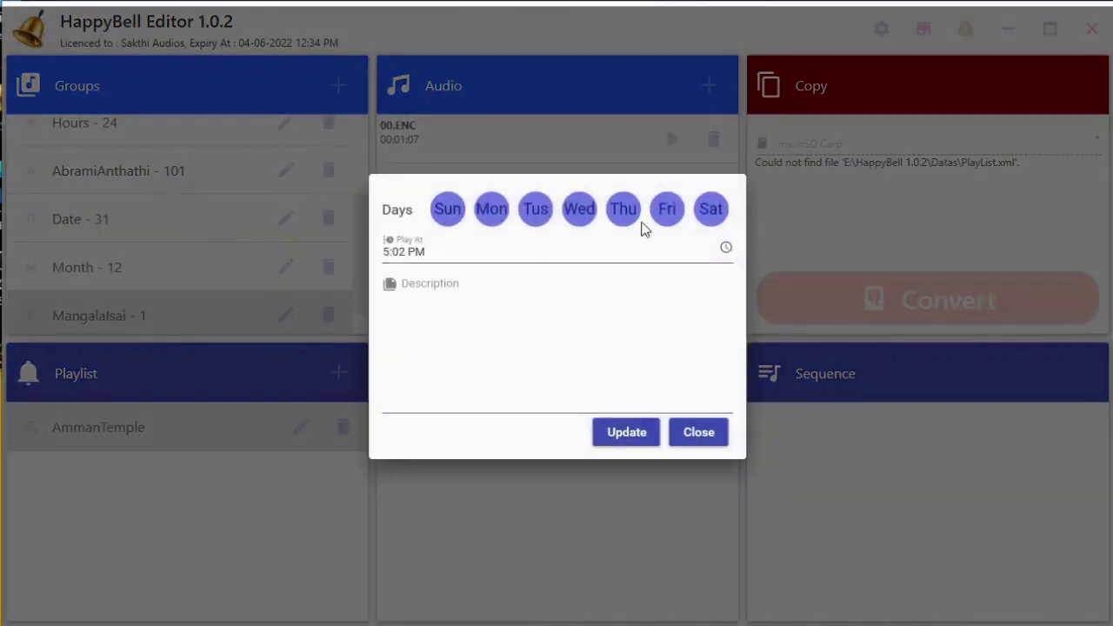
{"action": "left_click", "coordinate": [726, 249]}
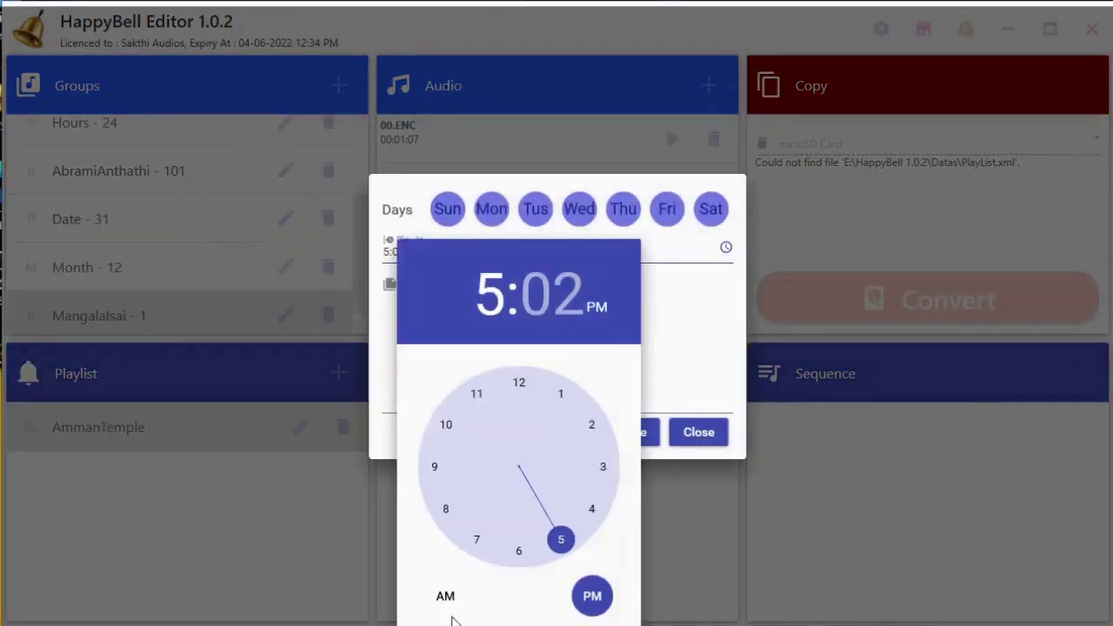
{"action": "left_click", "coordinate": [446, 600]}
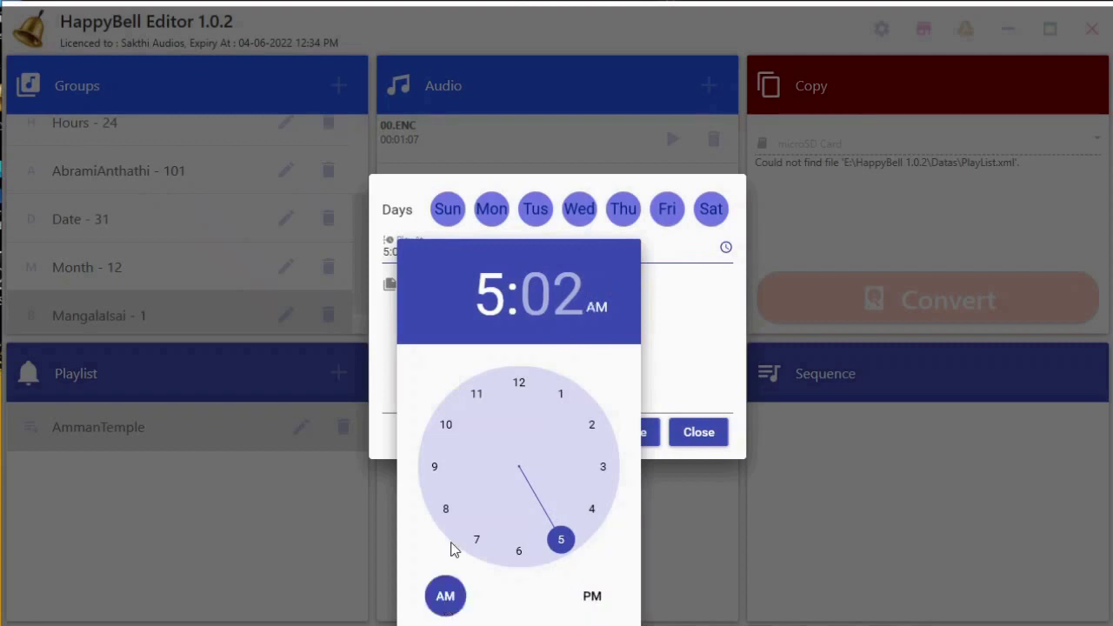
{"action": "left_click", "coordinate": [564, 541]}
{"action": "left_click", "coordinate": [522, 552]}
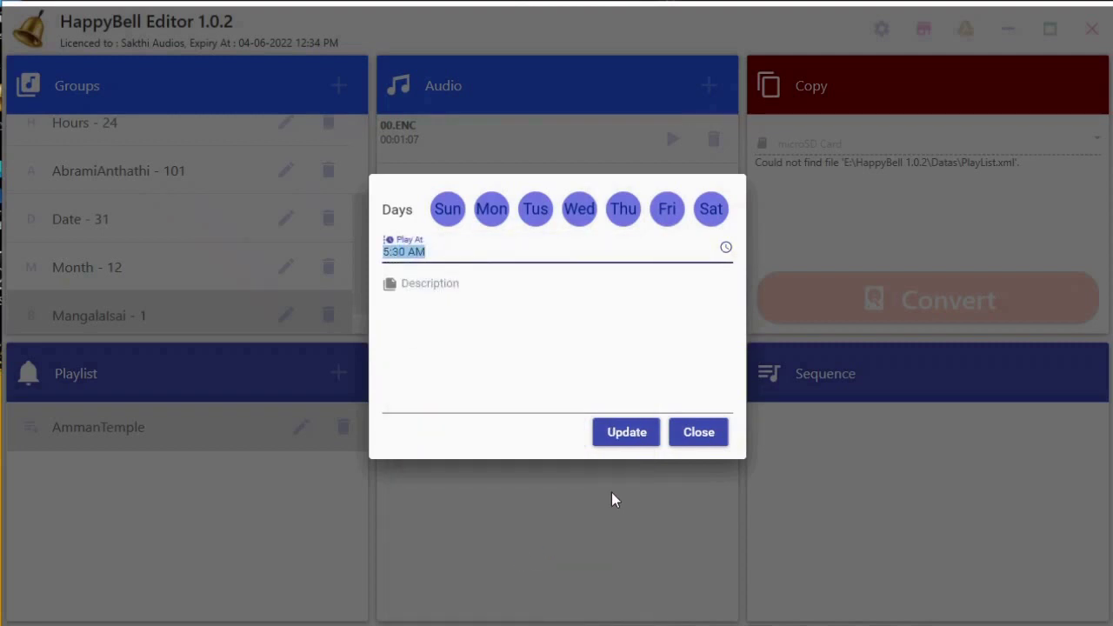
{"action": "left_click", "coordinate": [640, 339]}
{"action": "left_click", "coordinate": [623, 433]}
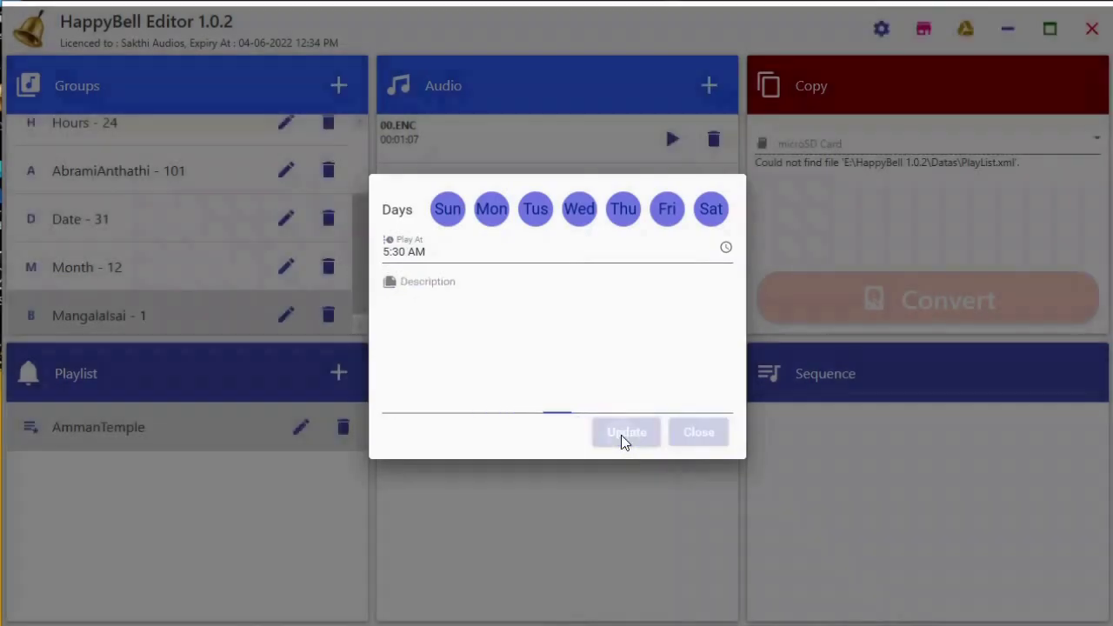
Recheck the 5.30 AM items in the notes and add the MangalaIsai group to the 05:30 AM schedule's sequence.
{"action": "key", "text": "alt+Tab"}
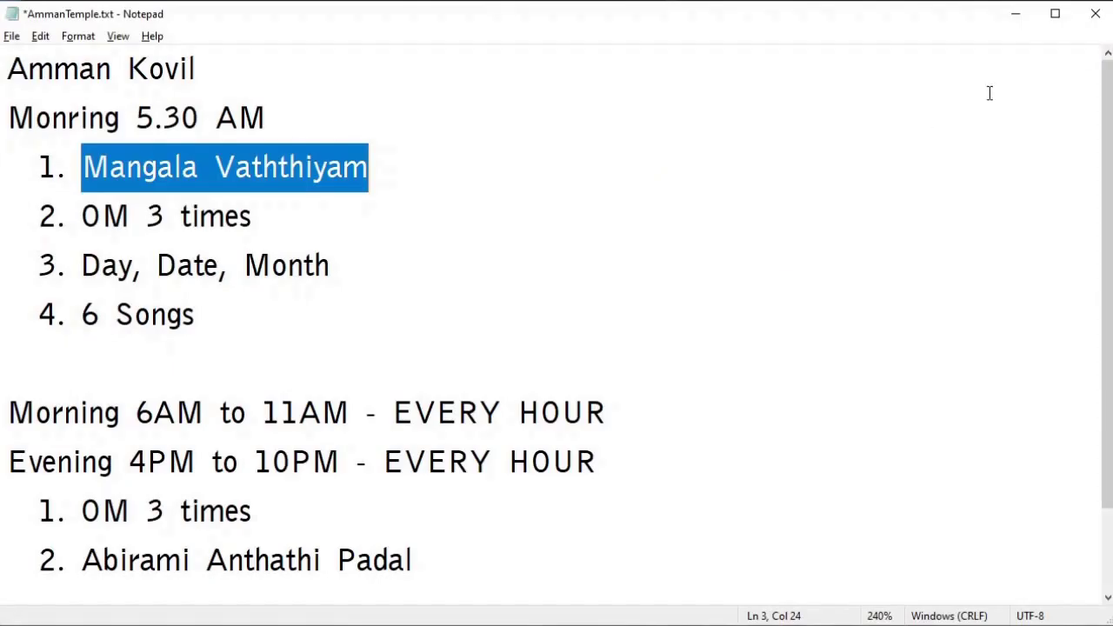
{"action": "left_click", "coordinate": [1013, 17]}
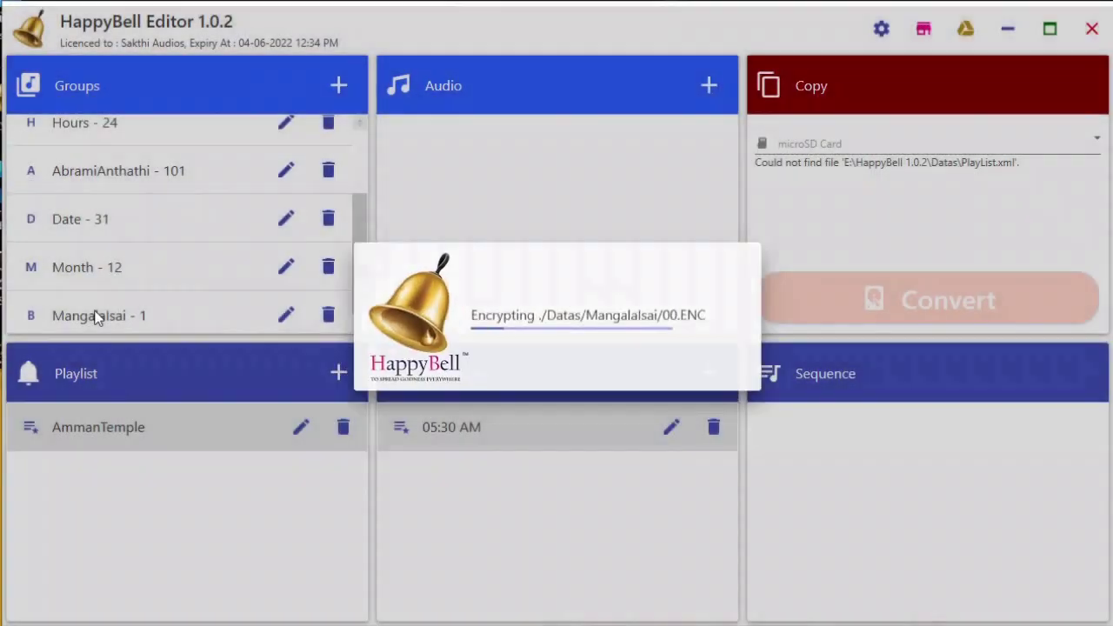
{"action": "left_click", "coordinate": [31, 314]}
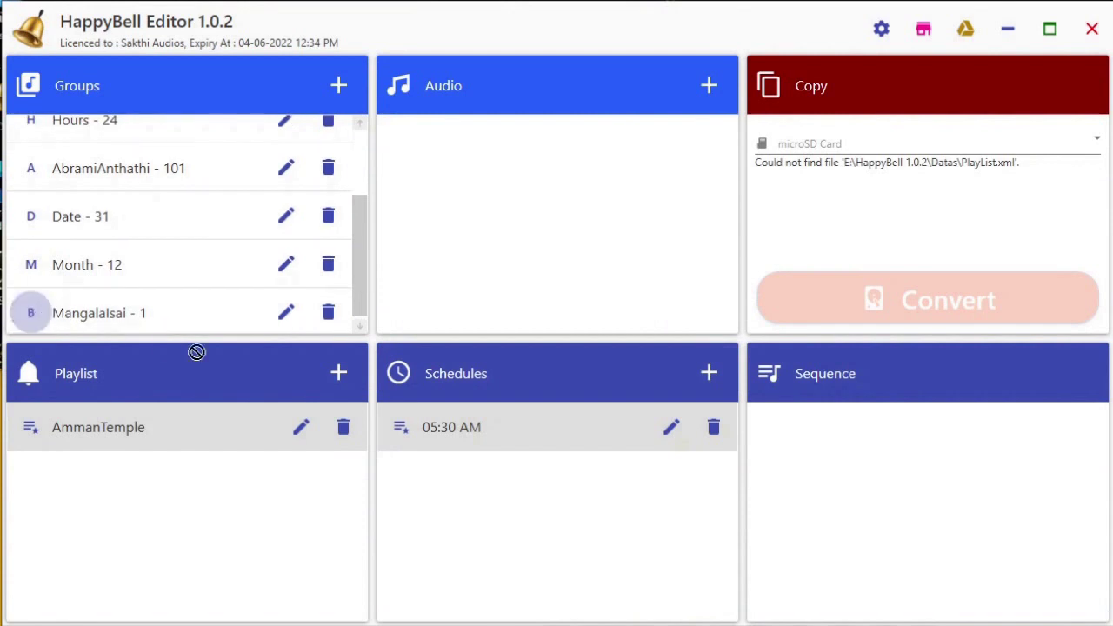
{"action": "left_click_drag", "start_coordinate": [798, 465], "coordinate": [798, 462]}
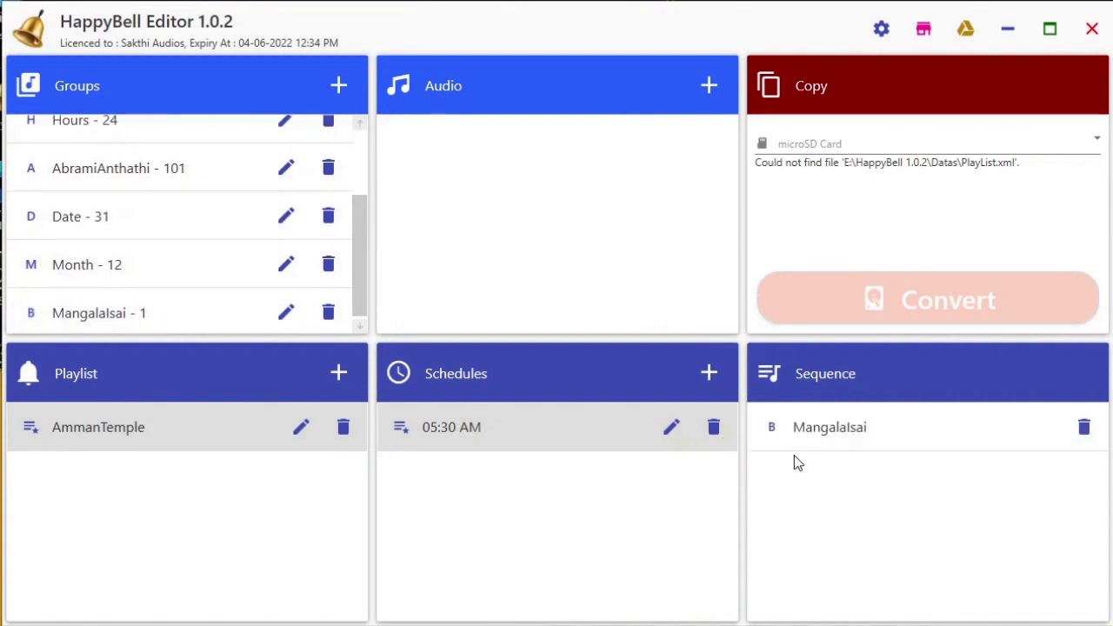
Add the StartingMusic group to the 05:30 AM schedule's sequence after MangalaIsai.
{"action": "scroll", "coordinate": [148, 222], "scroll_direction": "up", "scroll_amount": 2}
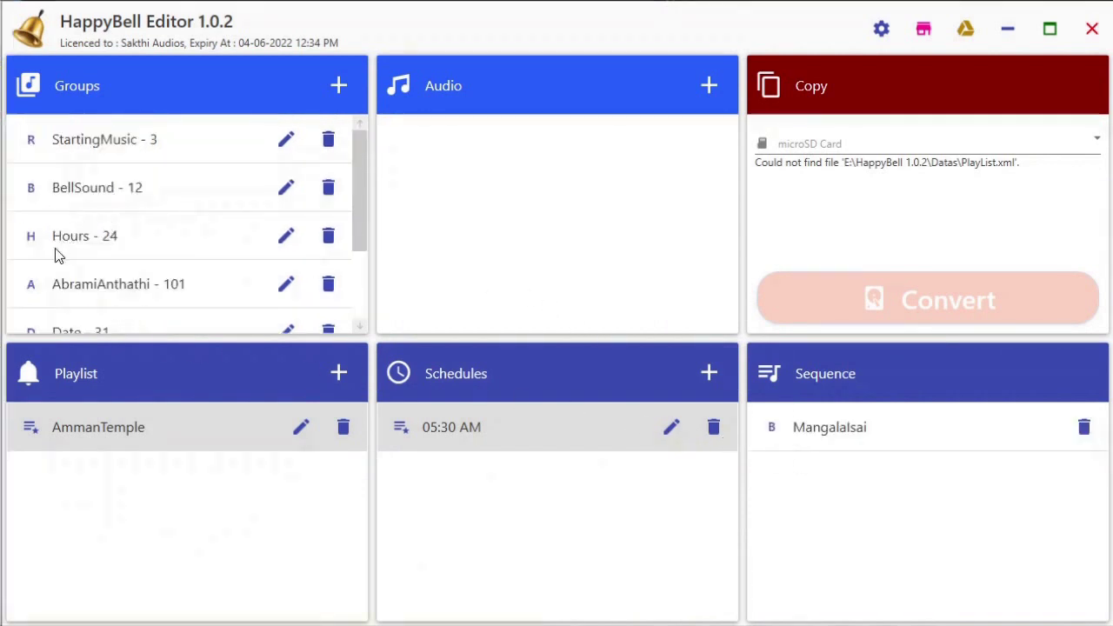
{"action": "scroll", "coordinate": [112, 242], "scroll_direction": "down", "scroll_amount": 3}
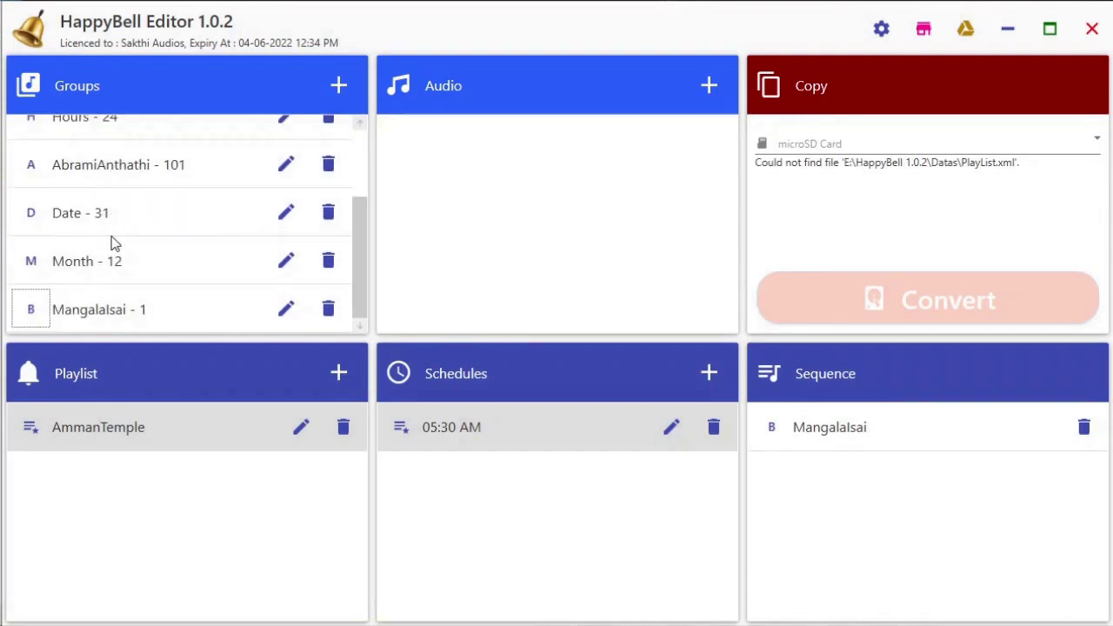
{"action": "scroll", "coordinate": [111, 242], "scroll_direction": "up", "scroll_amount": 3}
{"action": "left_click", "coordinate": [33, 139]}
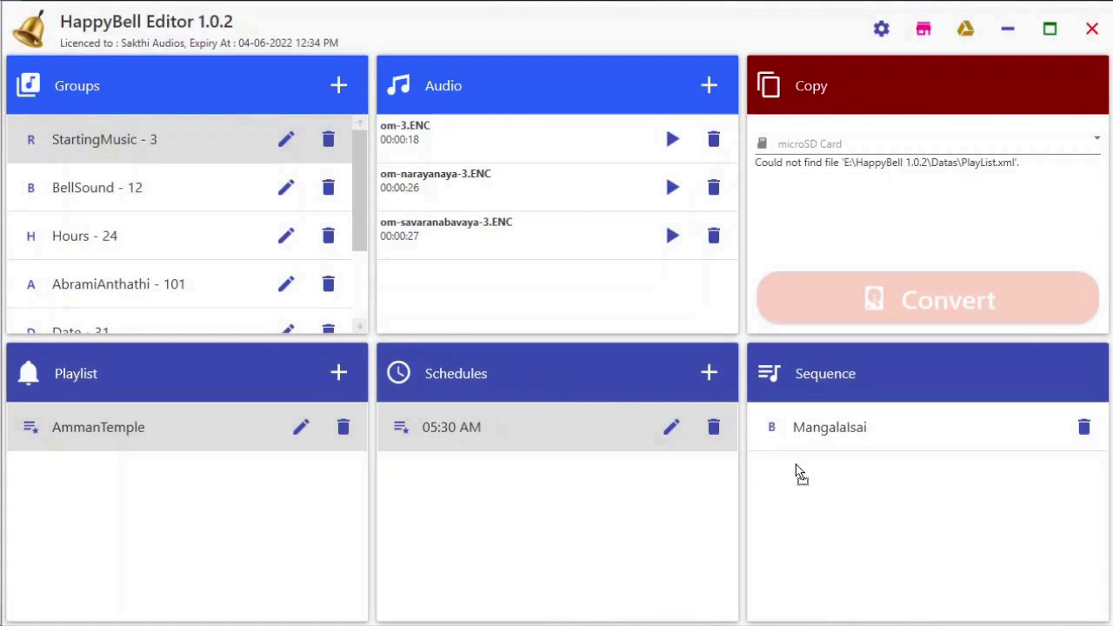
{"action": "left_click_drag", "start_coordinate": [817, 489], "coordinate": [815, 484]}
Create an audio group named Day with the type Week.
{"action": "scroll", "coordinate": [120, 274], "scroll_direction": "down", "scroll_amount": 3}
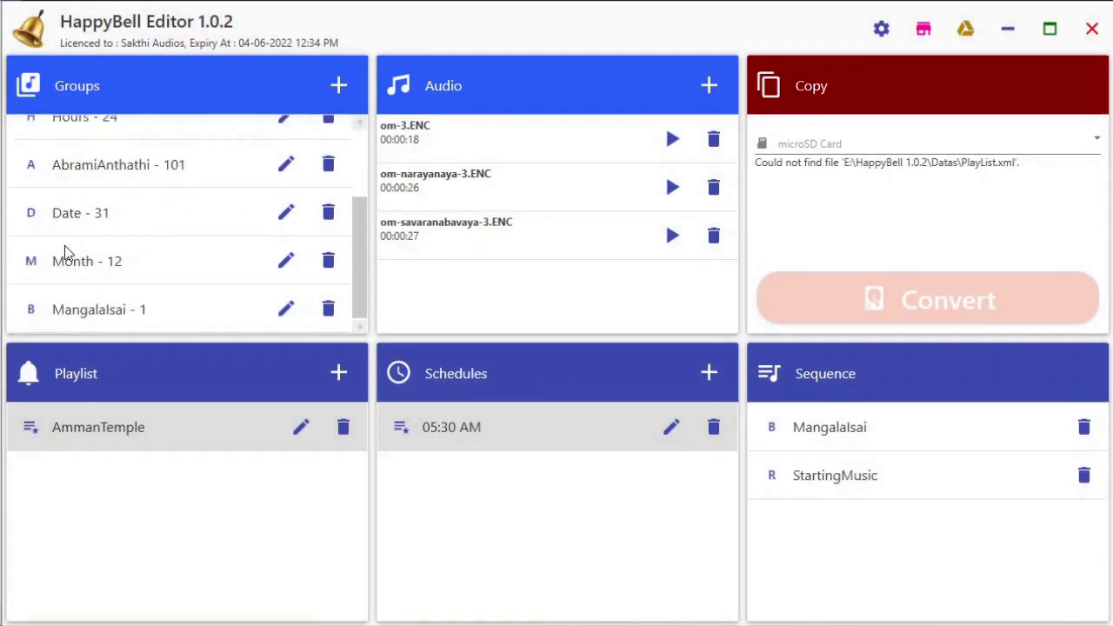
{"action": "scroll", "coordinate": [120, 275], "scroll_direction": "up", "scroll_amount": 1}
{"action": "scroll", "coordinate": [118, 273], "scroll_direction": "up", "scroll_amount": 2}
{"action": "scroll", "coordinate": [118, 273], "scroll_direction": "down", "scroll_amount": 2}
{"action": "scroll", "coordinate": [118, 273], "scroll_direction": "up", "scroll_amount": 1}
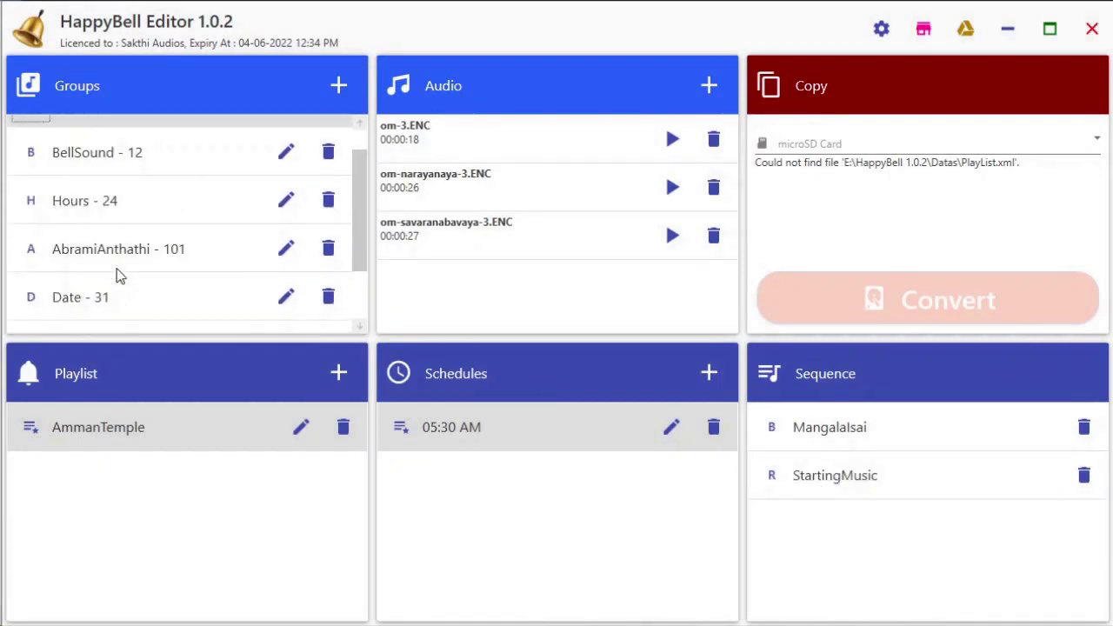
{"action": "scroll", "coordinate": [63, 192], "scroll_direction": "down", "scroll_amount": 2}
{"action": "scroll", "coordinate": [63, 184], "scroll_direction": "up", "scroll_amount": 3}
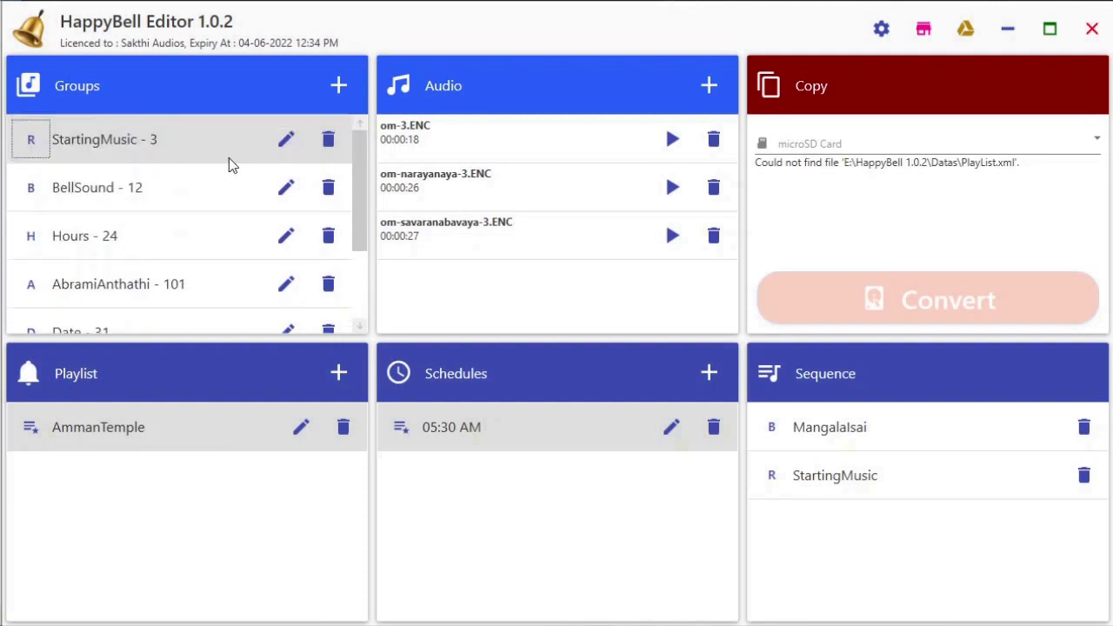
{"action": "left_click", "coordinate": [337, 84]}
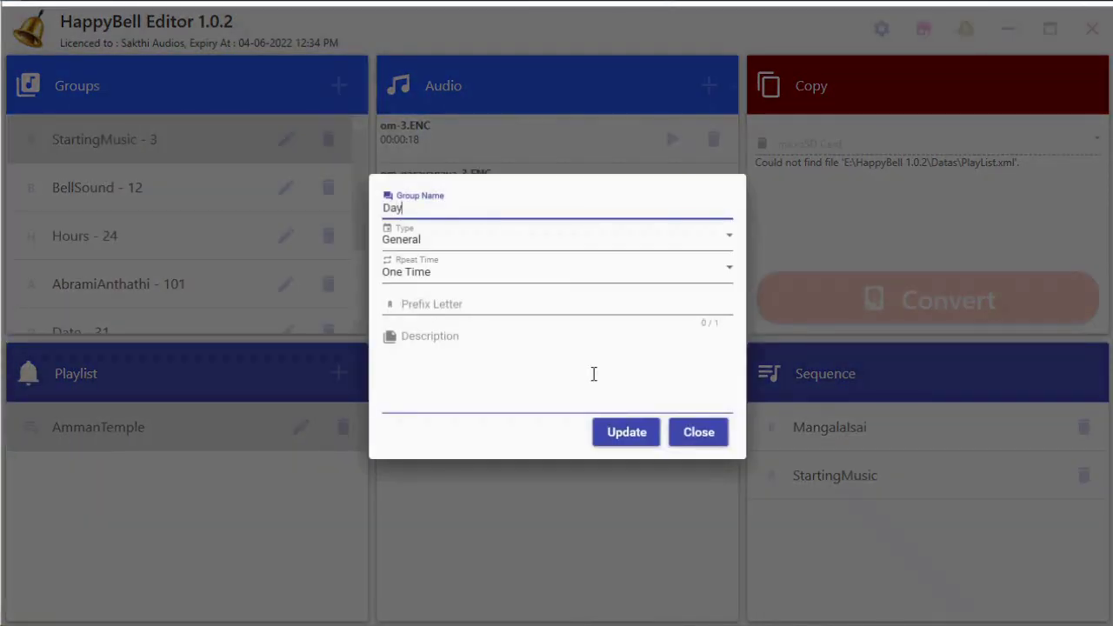
{"action": "key", "text": "Tab"}
{"action": "key", "text": "Tab"}
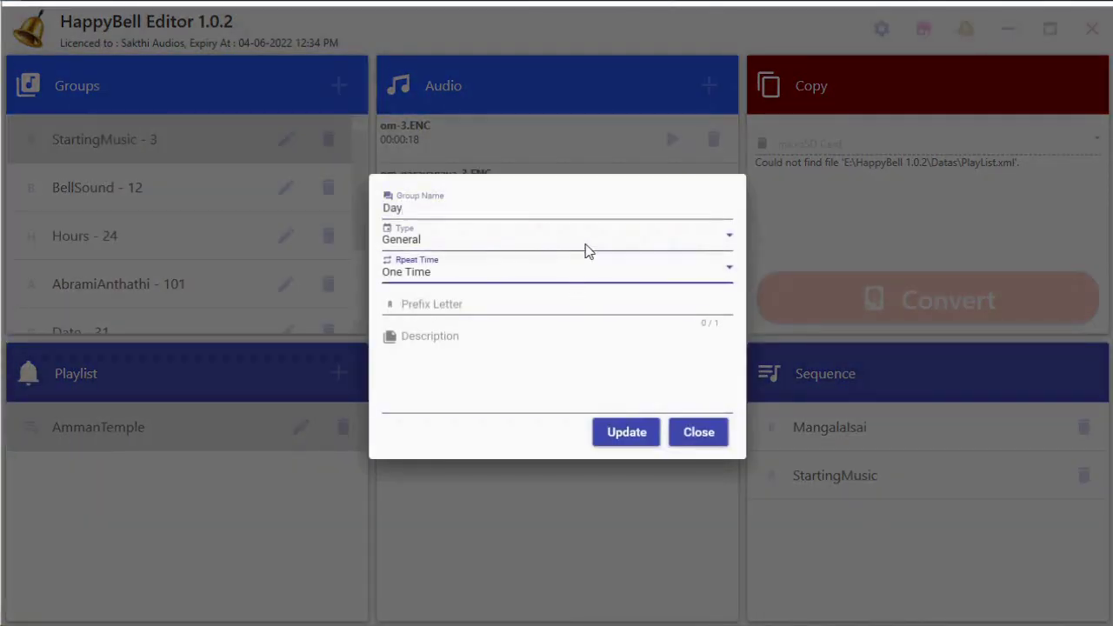
{"action": "left_click", "coordinate": [585, 251]}
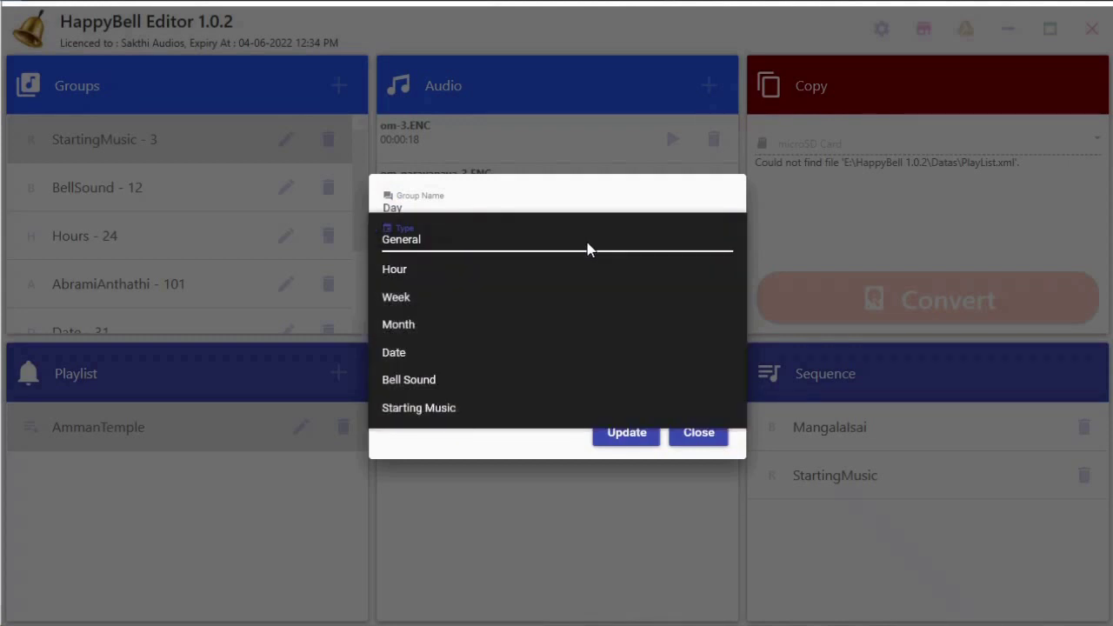
{"action": "left_click", "coordinate": [550, 294]}
{"action": "left_click", "coordinate": [626, 432]}
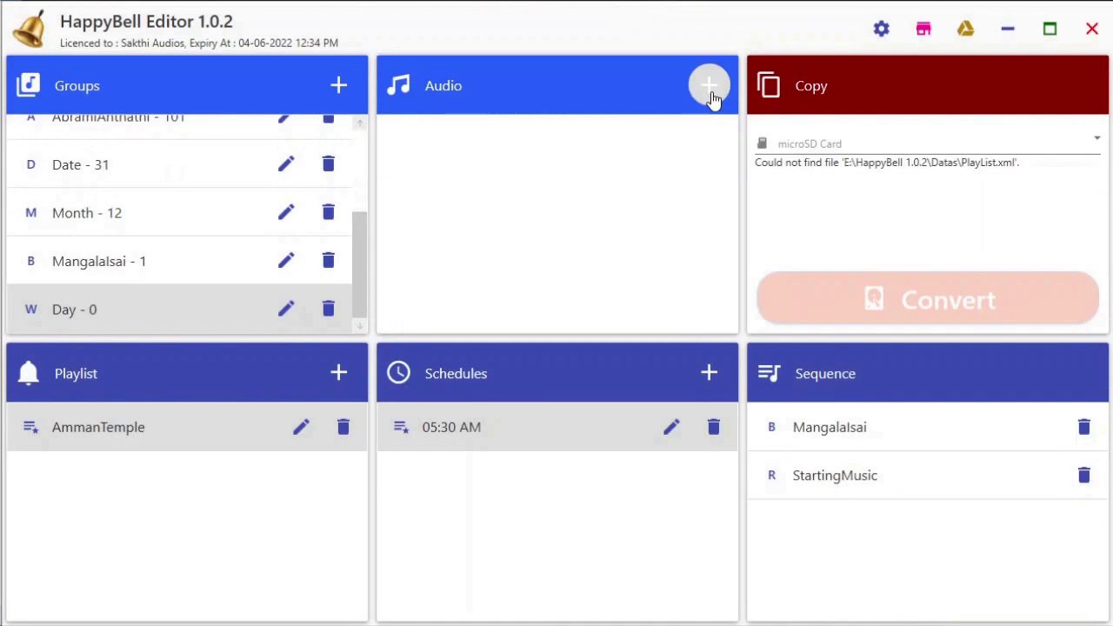
Import the seven weekday files W1.mp3 to W7.mp3 from the Demo\வாரநாட்கள் folder into the Day group.
{"action": "left_click", "coordinate": [708, 85]}
{"action": "double_click", "coordinate": [248, 261]}
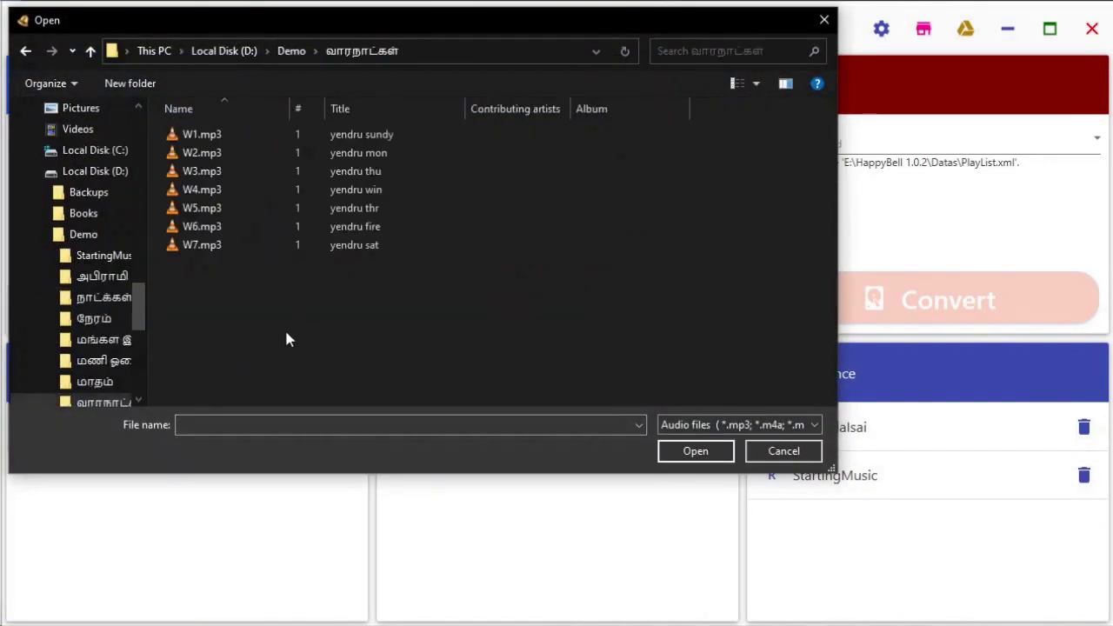
{"action": "left_click_drag", "start_coordinate": [284, 327], "coordinate": [191, 127]}
{"action": "left_click", "coordinate": [680, 454]}
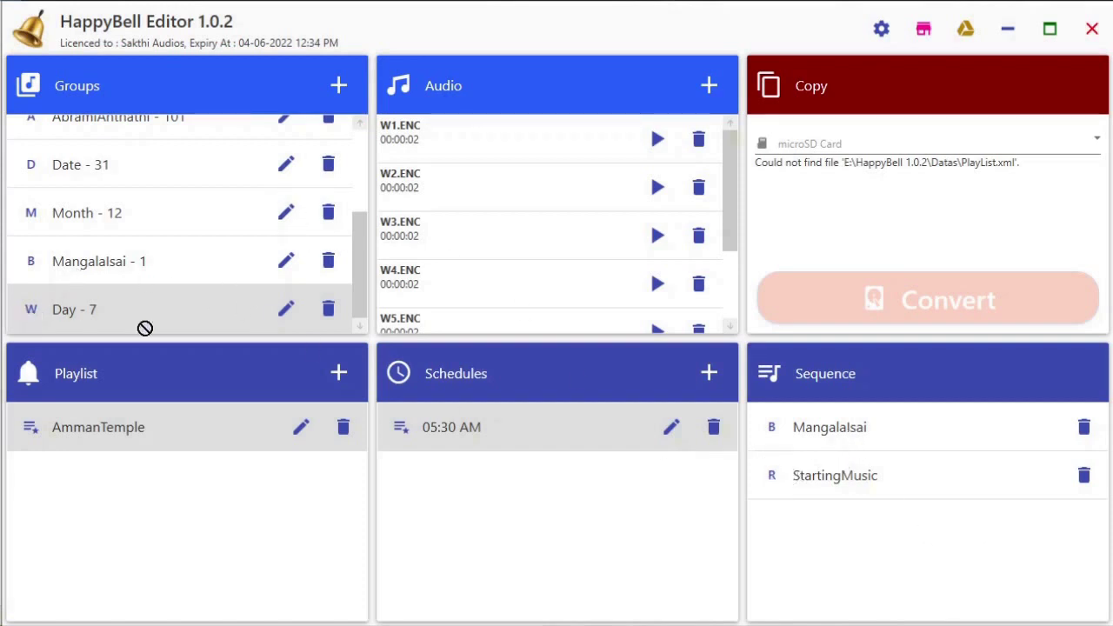
Add the Day, Date and Month groups, in that order, to the 05:30 AM schedule's sequence.
{"action": "left_click_drag", "start_coordinate": [144, 328], "coordinate": [807, 540]}
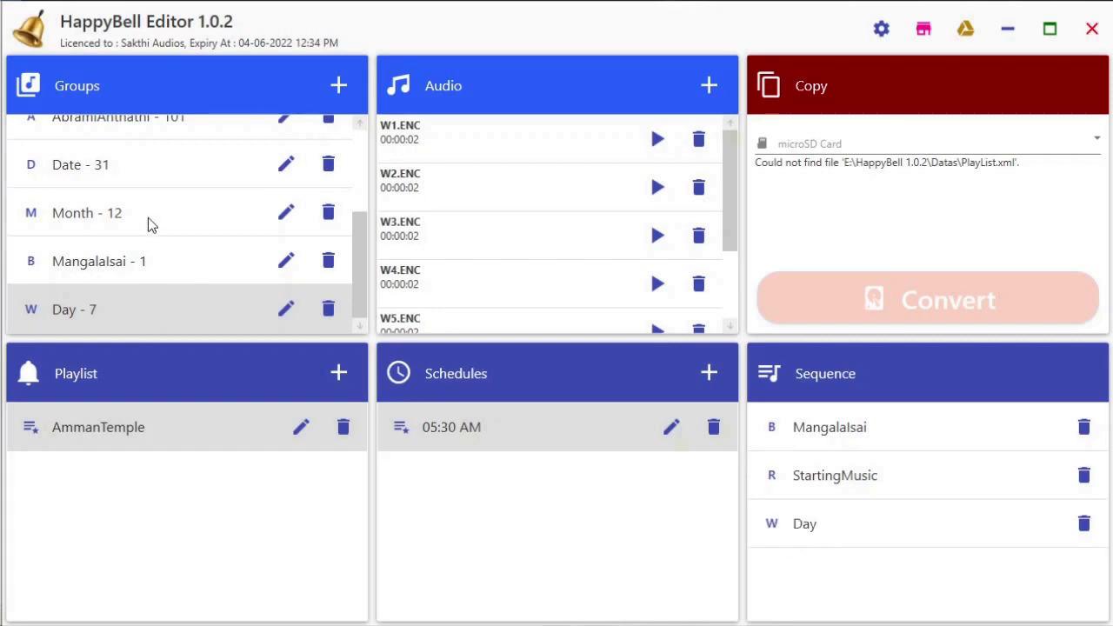
{"action": "scroll", "coordinate": [148, 224], "scroll_direction": "up", "scroll_amount": 1}
{"action": "left_click_drag", "start_coordinate": [147, 224], "coordinate": [716, 492]}
{"action": "left_click_drag", "start_coordinate": [796, 595], "coordinate": [798, 598]}
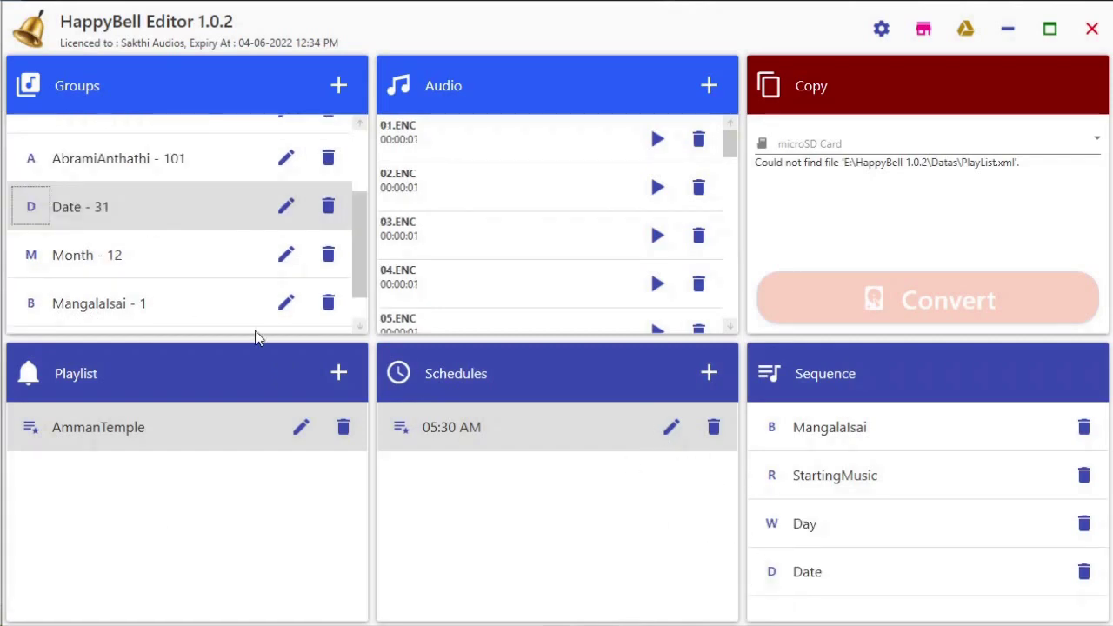
{"action": "left_click", "coordinate": [31, 258]}
{"action": "left_click_drag", "start_coordinate": [35, 265], "coordinate": [194, 333]}
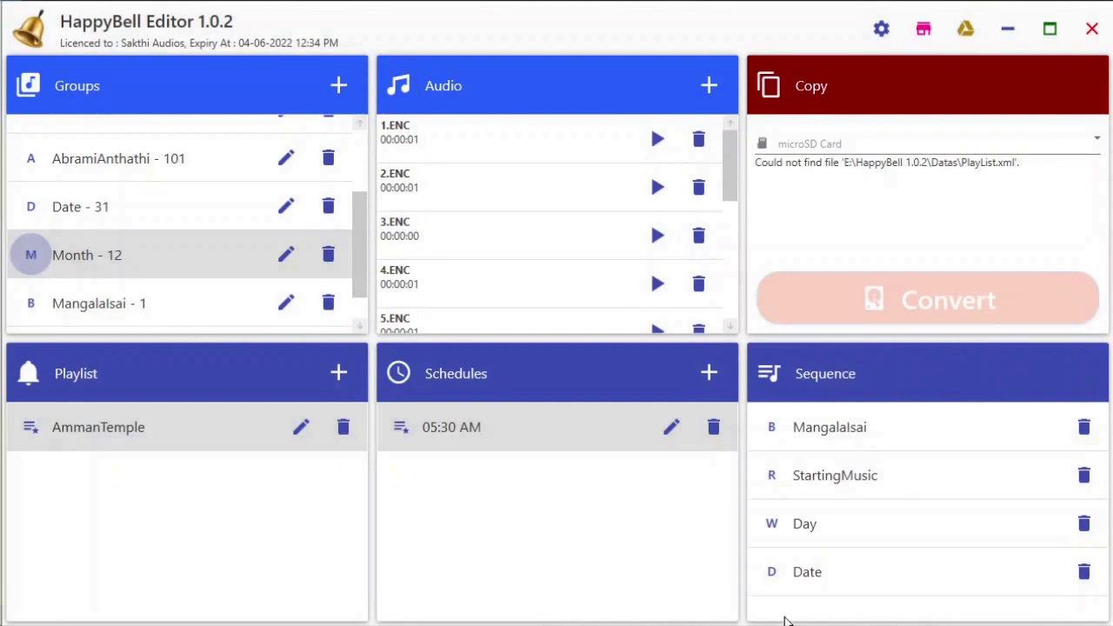
{"action": "left_click_drag", "start_coordinate": [785, 621], "coordinate": [782, 615]}
{"action": "scroll", "coordinate": [901, 599], "scroll_direction": "down", "scroll_amount": 1}
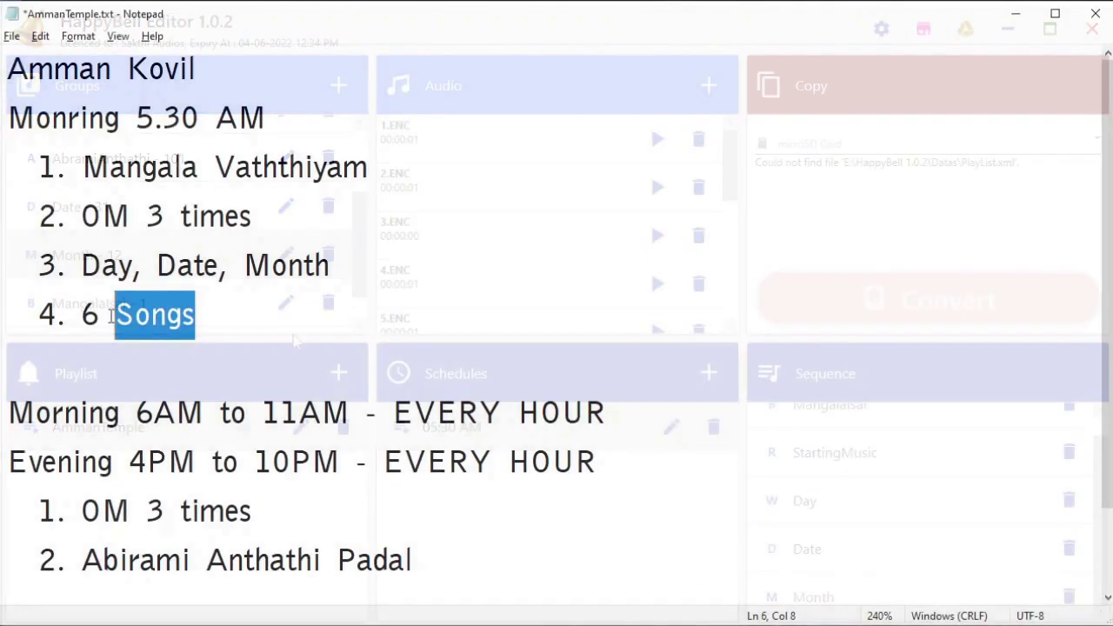
Check the songs item in the notes and create a General group named Songs, played One Time, with prefix letter C.
{"action": "key", "text": "shift+Left"}
{"action": "key", "text": "shift+Left"}
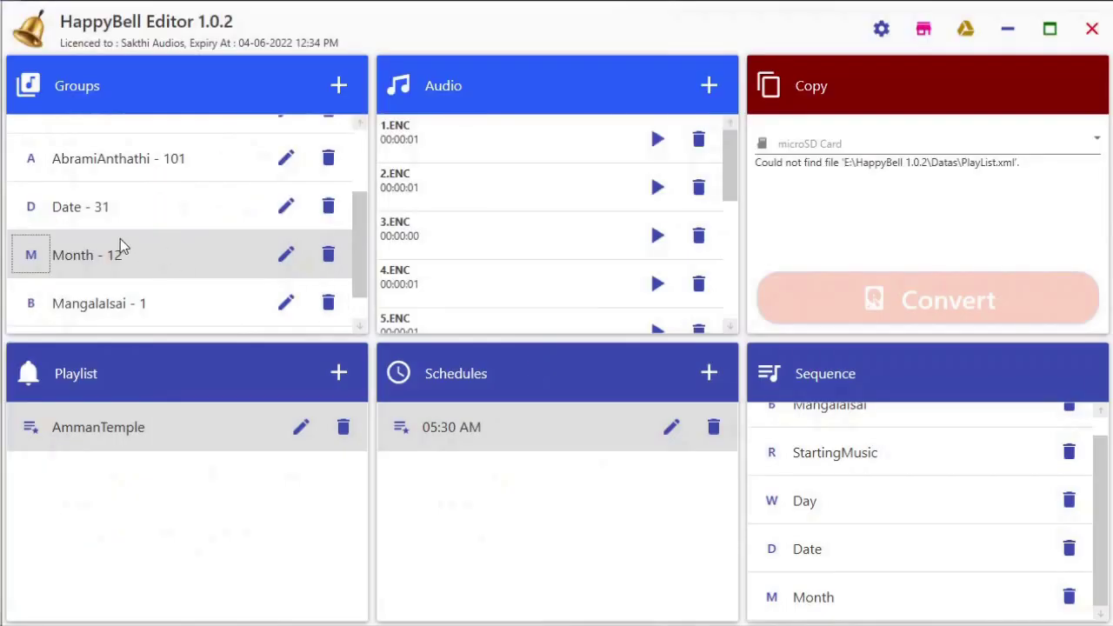
{"action": "scroll", "coordinate": [121, 243], "scroll_direction": "down", "scroll_amount": 1}
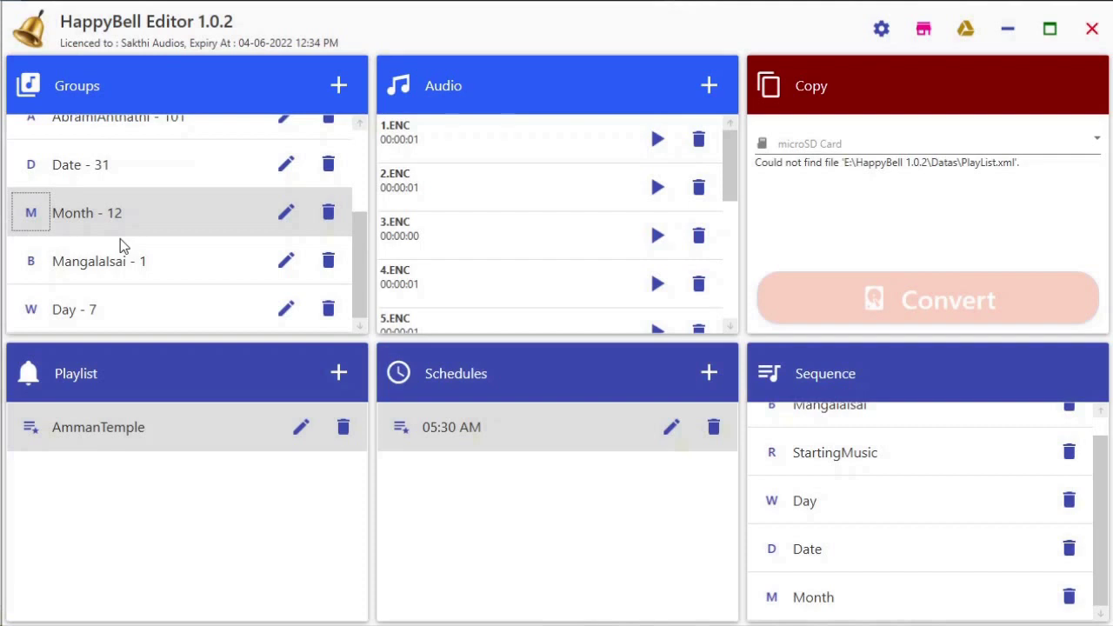
{"action": "left_click", "coordinate": [325, 91]}
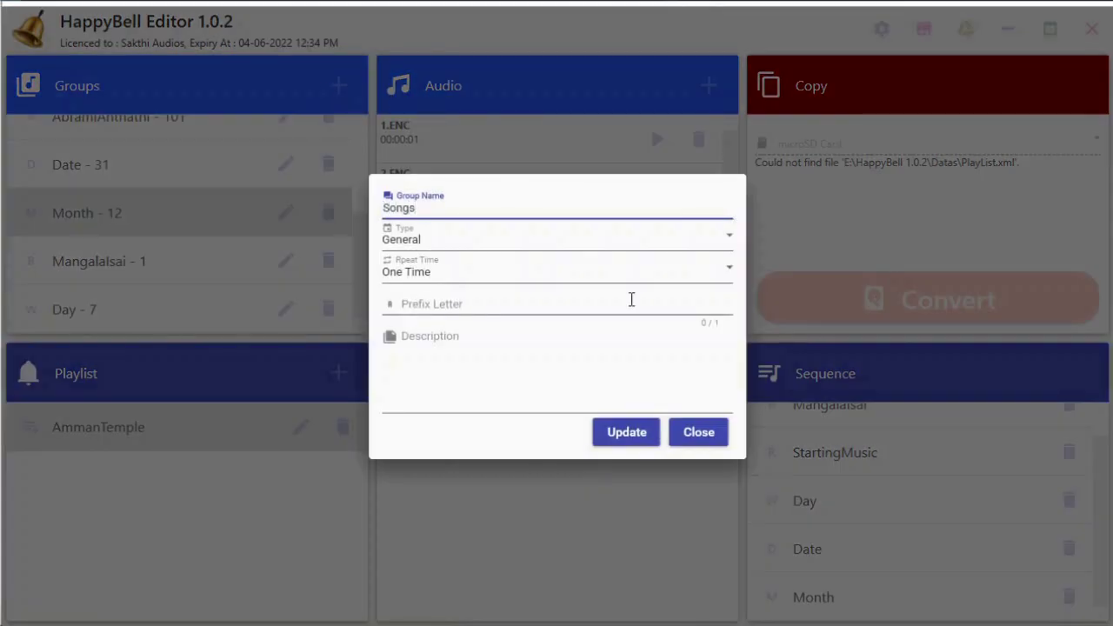
{"action": "left_click", "coordinate": [631, 299]}
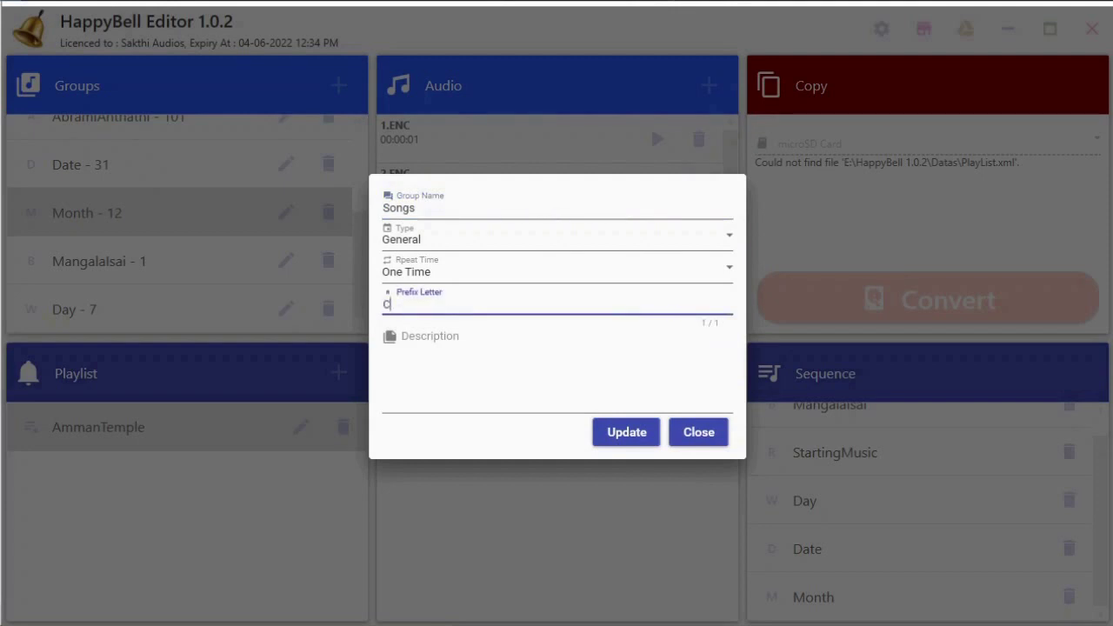
{"action": "left_click", "coordinate": [627, 443]}
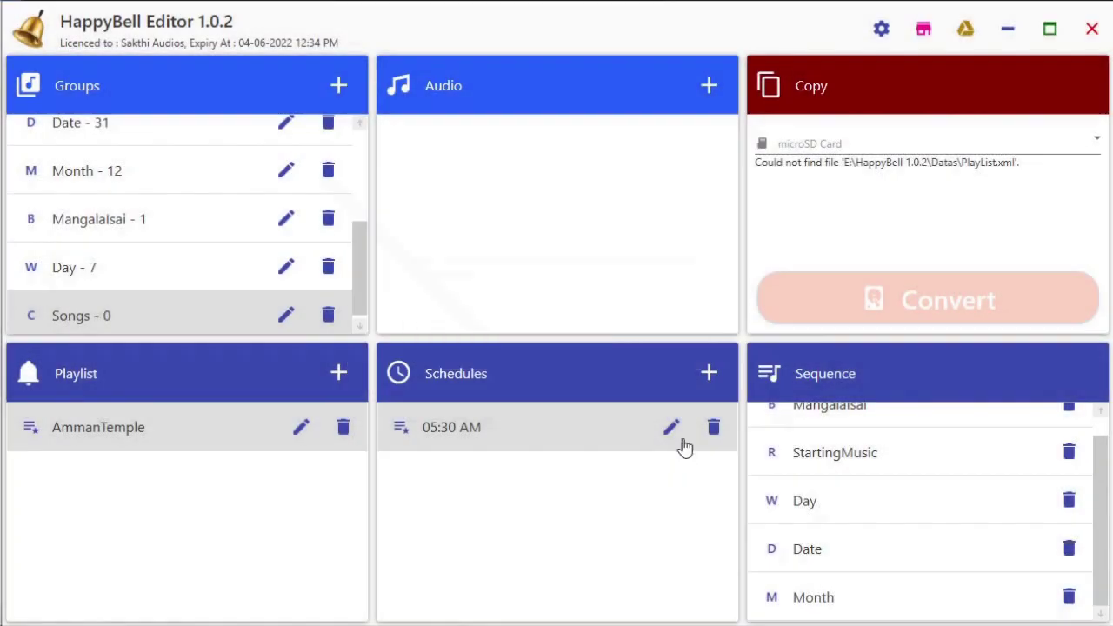
Import all nine songs from the Demo\Songs folder into the Songs group.
{"action": "left_click", "coordinate": [708, 85]}
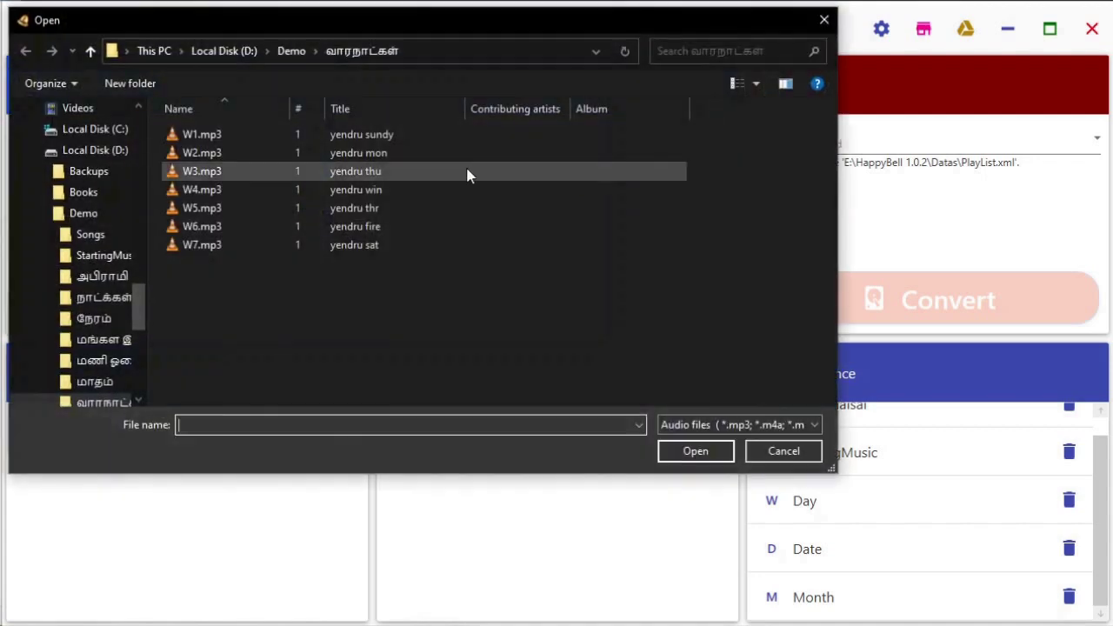
{"action": "left_click", "coordinate": [293, 50]}
{"action": "double_click", "coordinate": [222, 135]}
{"action": "left_click", "coordinate": [230, 132]}
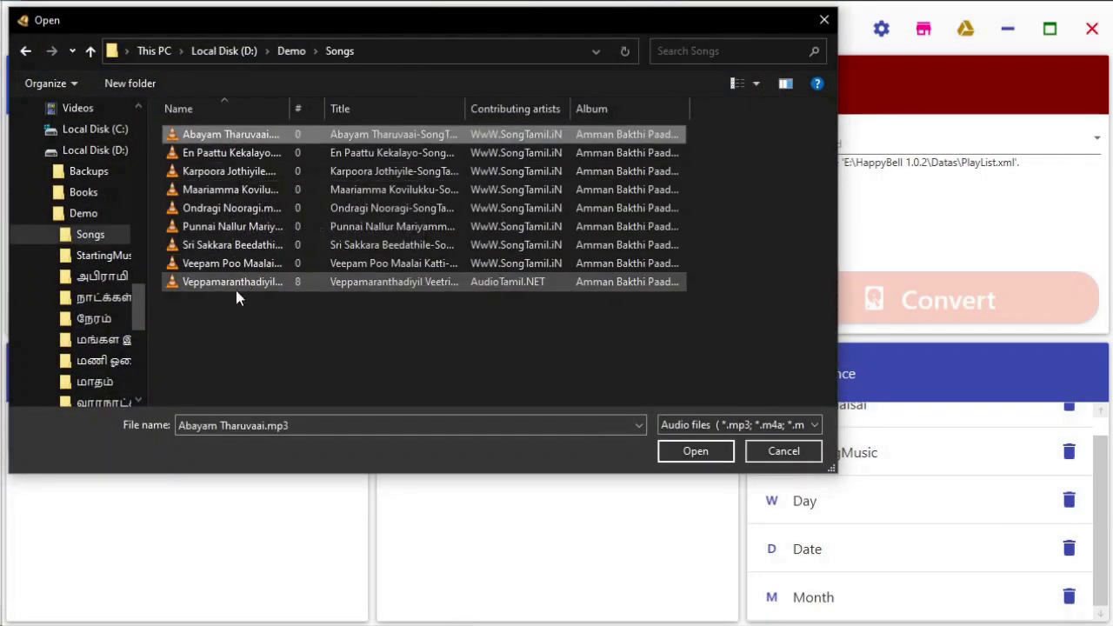
{"action": "left_click", "coordinate": [241, 280], "text": "shift"}
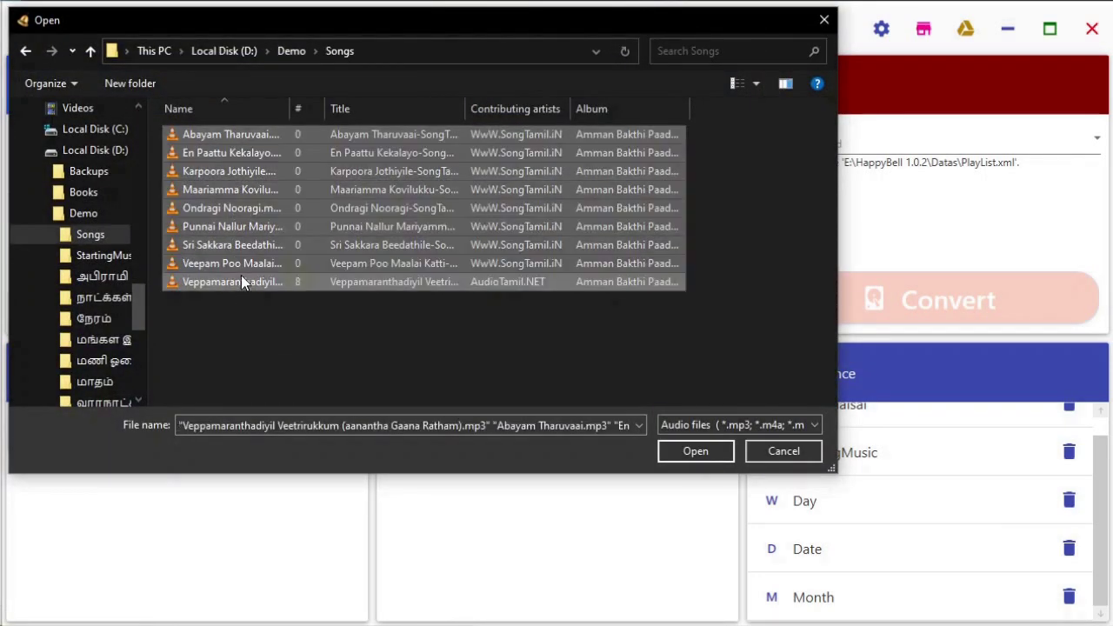
{"action": "left_click", "coordinate": [707, 448]}
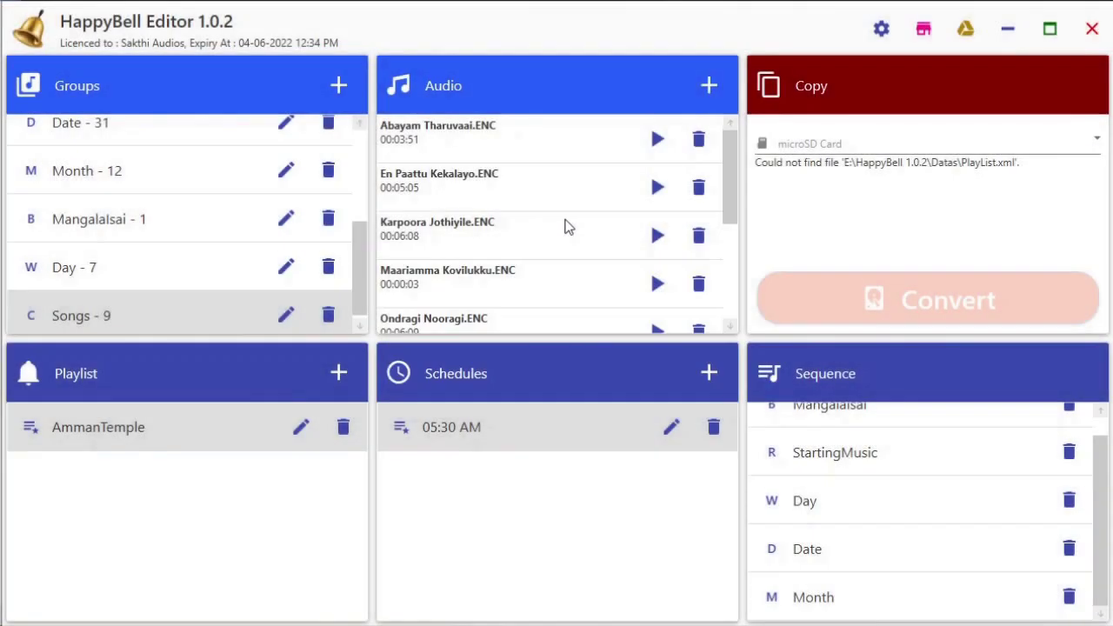
Recheck the 6 Songs item in the notes and add the Songs group repeatedly after Month in the 05:30 AM sequence.
{"action": "key", "text": "alt+Tab"}
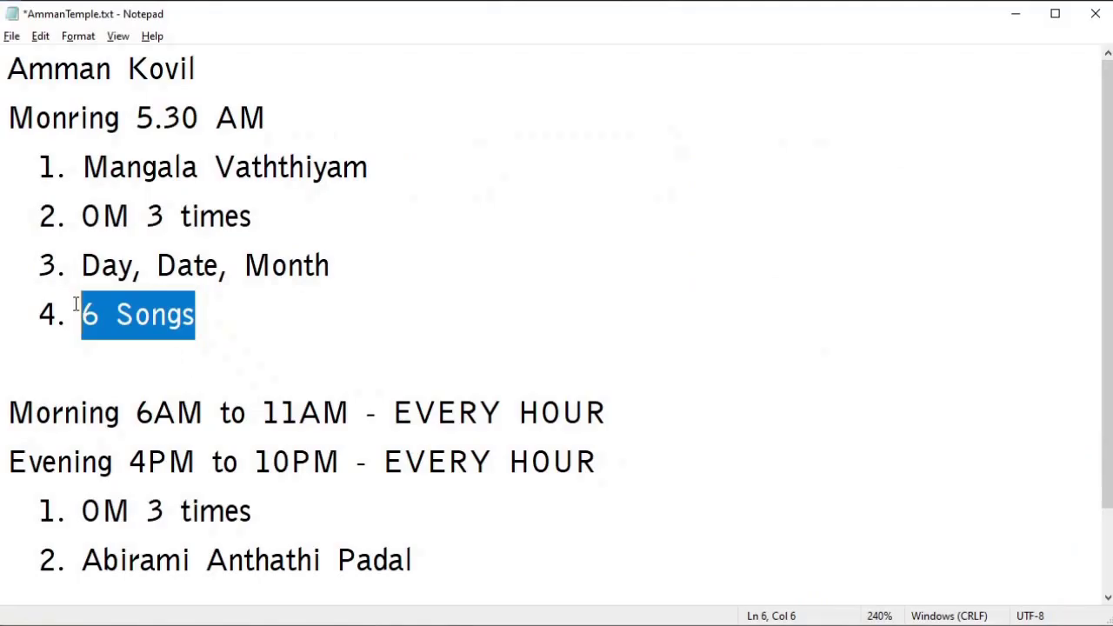
{"action": "key", "text": "alt+Tab"}
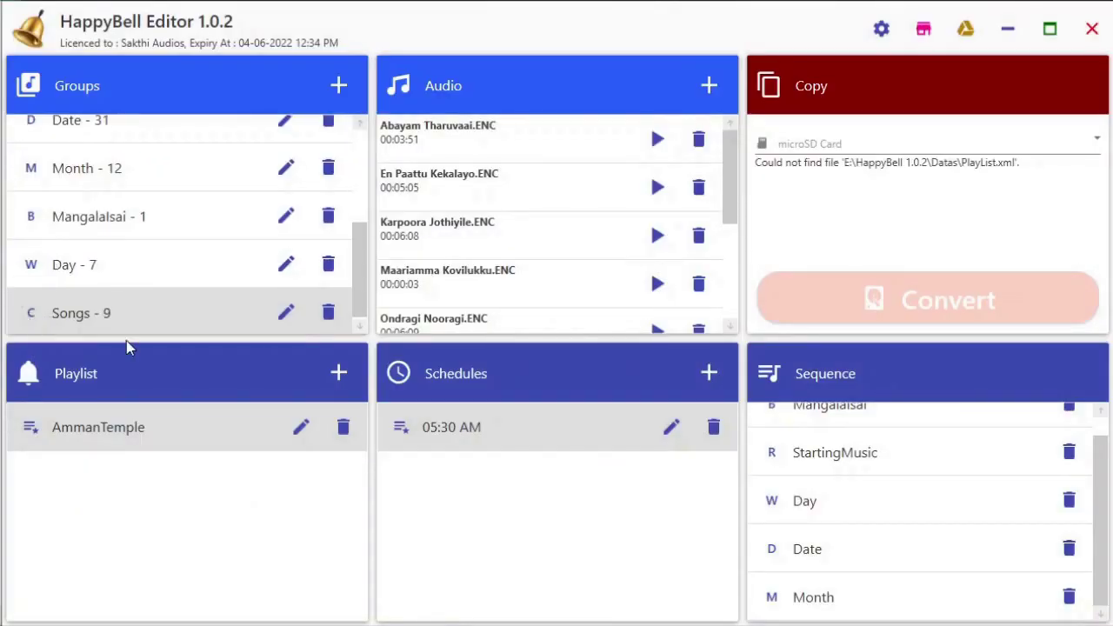
{"action": "left_click_drag", "start_coordinate": [65, 316], "coordinate": [952, 588]}
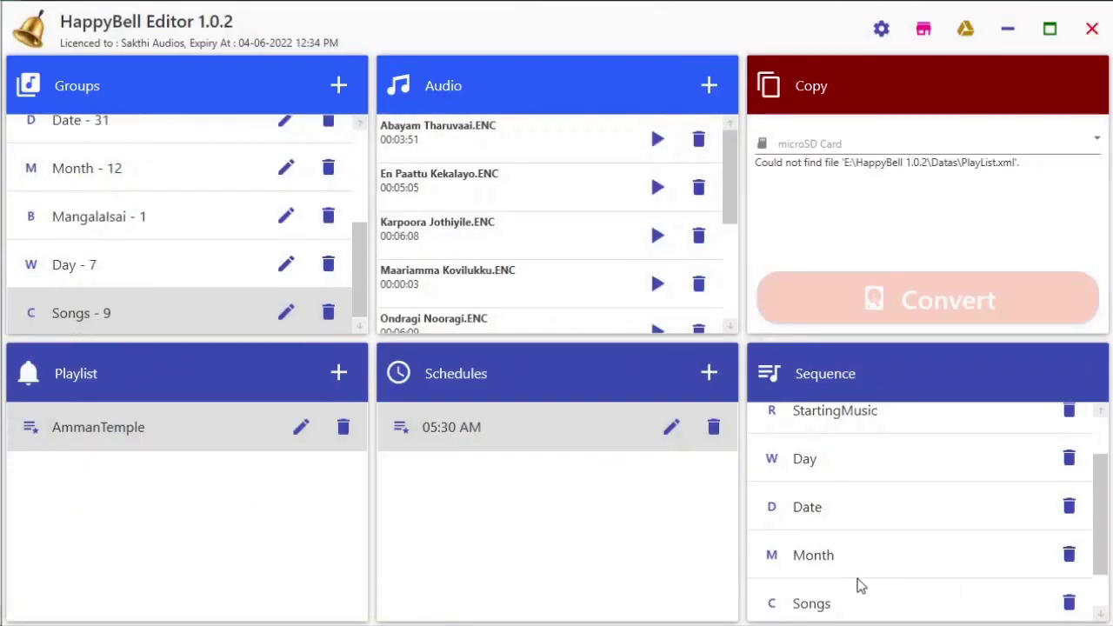
{"action": "left_click_drag", "start_coordinate": [28, 313], "coordinate": [272, 329]}
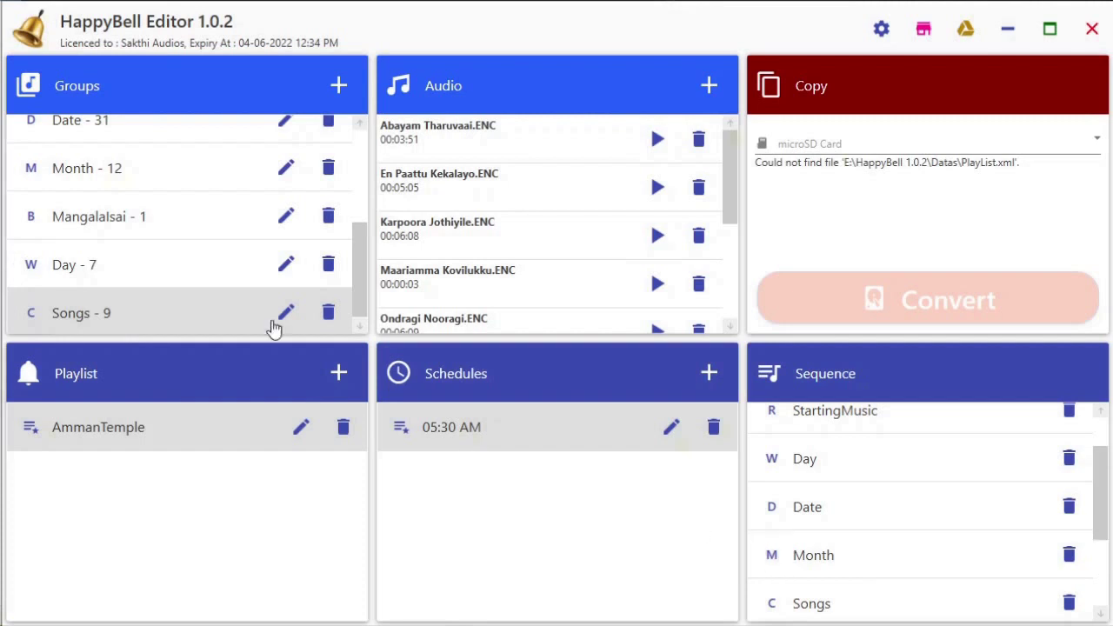
{"action": "left_click_drag", "start_coordinate": [30, 309], "coordinate": [111, 297]}
{"action": "scroll", "coordinate": [869, 574], "scroll_direction": "down", "scroll_amount": 3}
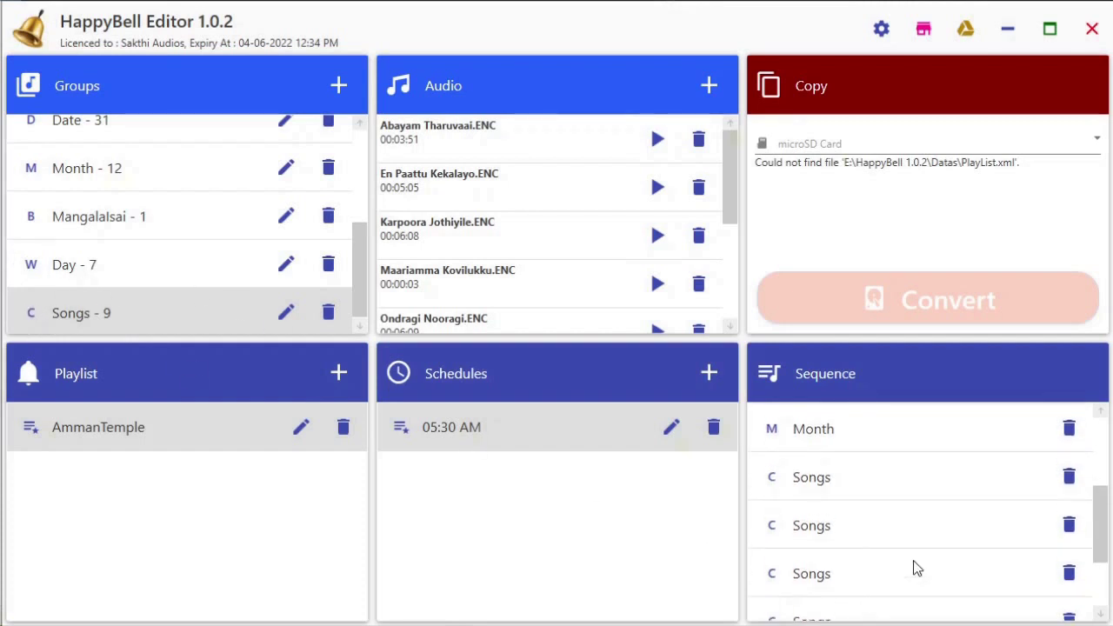
Review the 05:30 AM schedule's sequence, days and play time without changing them.
{"action": "scroll", "coordinate": [908, 566], "scroll_direction": "up", "scroll_amount": 5}
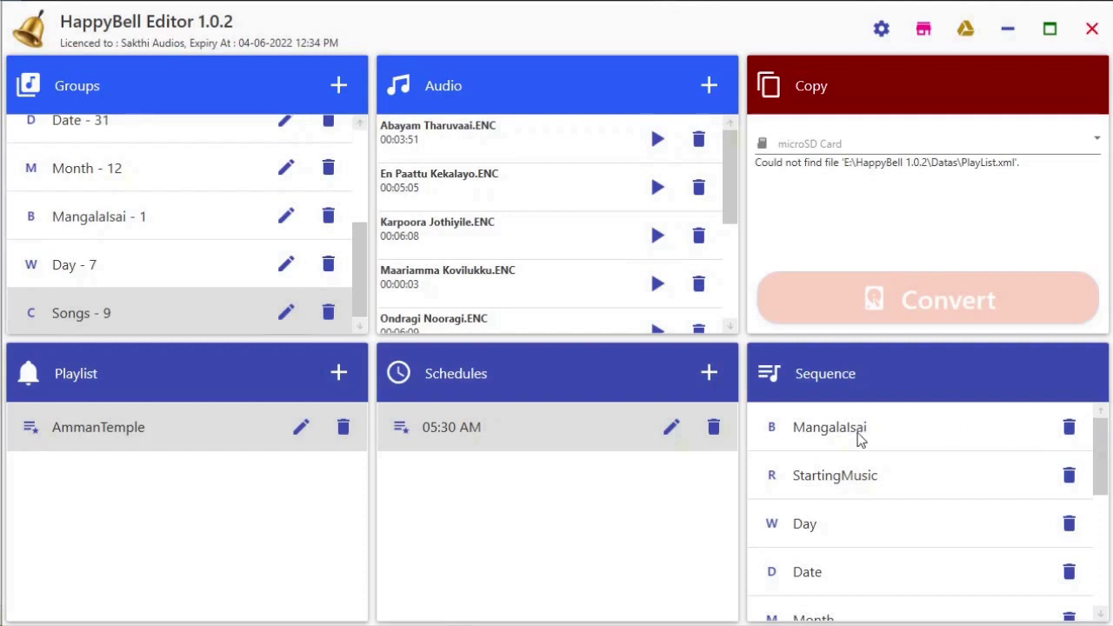
{"action": "left_click", "coordinate": [672, 429]}
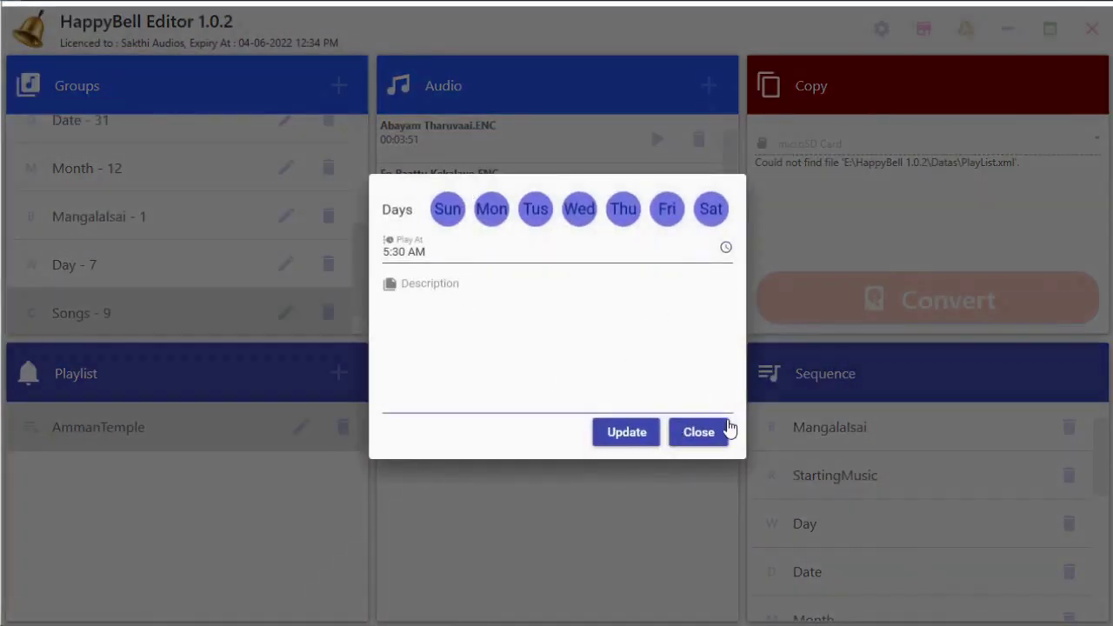
{"action": "left_click", "coordinate": [698, 432]}
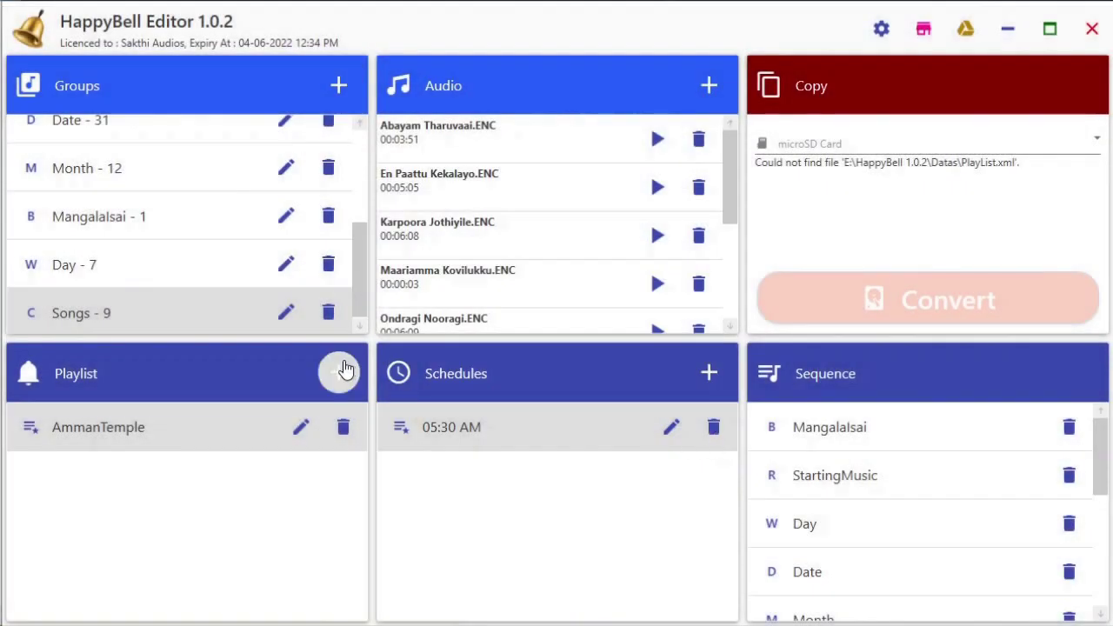
Switch to the AmmanTemple.txt notes in Notepad and check the 6AM to 11AM hourly range and its OM 3 times item.
{"action": "left_click_drag", "start_coordinate": [137, 412], "coordinate": [347, 418]}
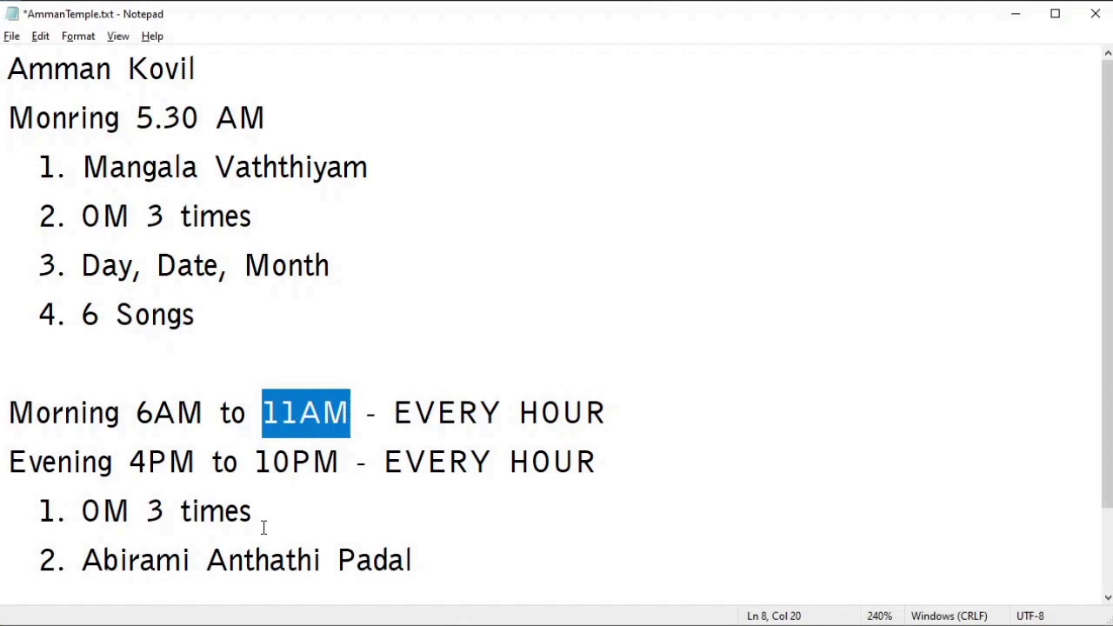
{"action": "left_click_drag", "start_coordinate": [263, 527], "coordinate": [85, 522]}
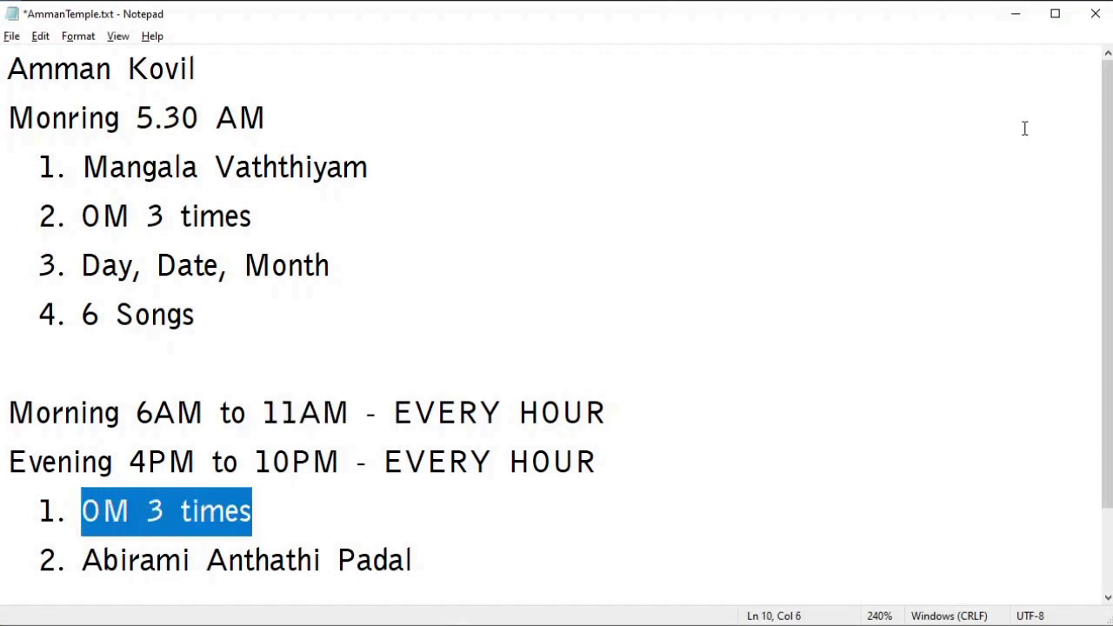
Return to HappyBell Editor and add a 6:00 AM schedule to the AmmanTemple playlist, keeping all seven days selected.
{"action": "left_click", "coordinate": [1016, 23]}
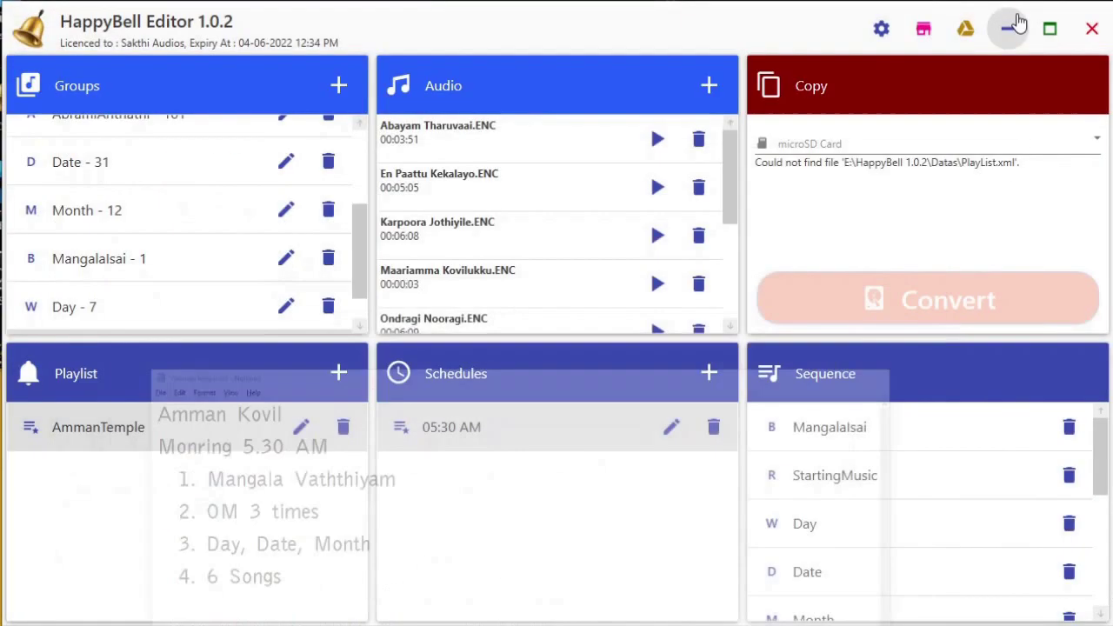
{"action": "left_click", "coordinate": [711, 375]}
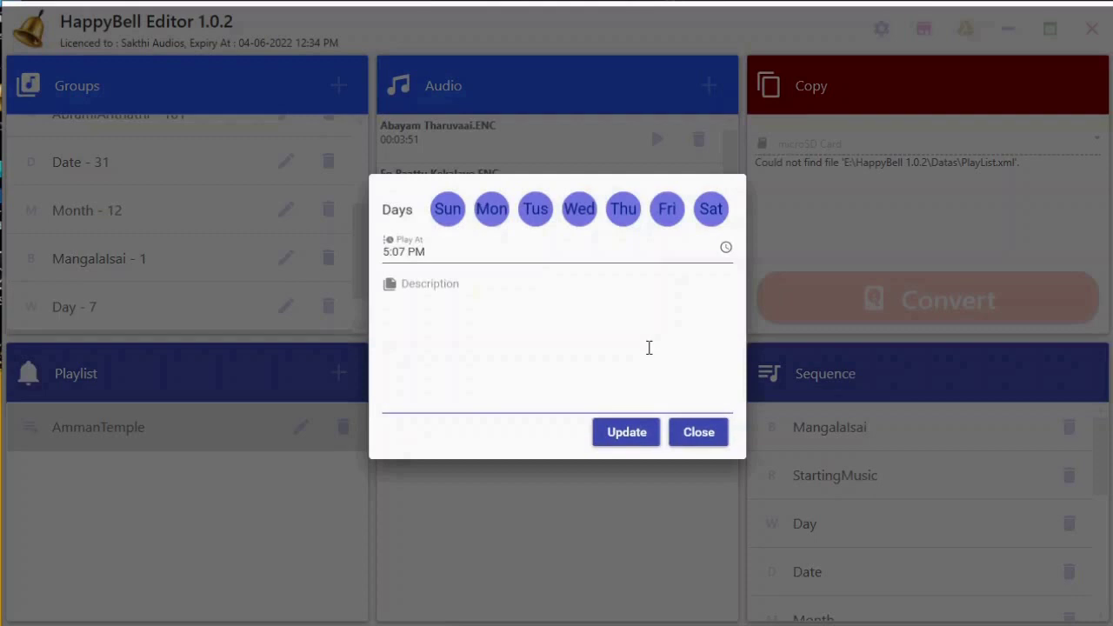
{"action": "left_click", "coordinate": [726, 251]}
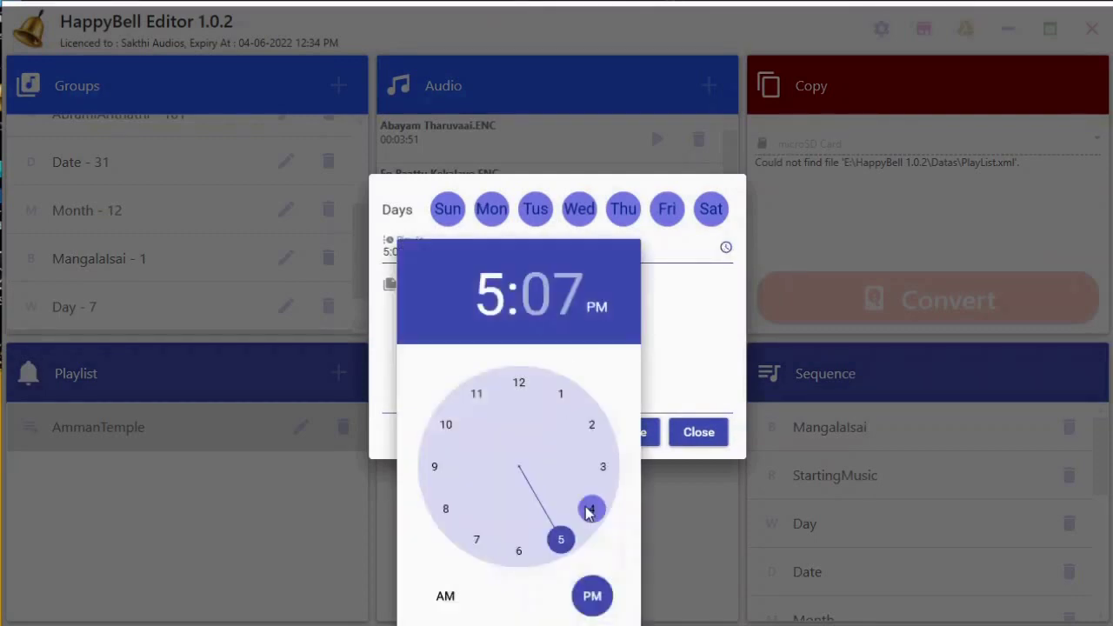
{"action": "left_click", "coordinate": [458, 601]}
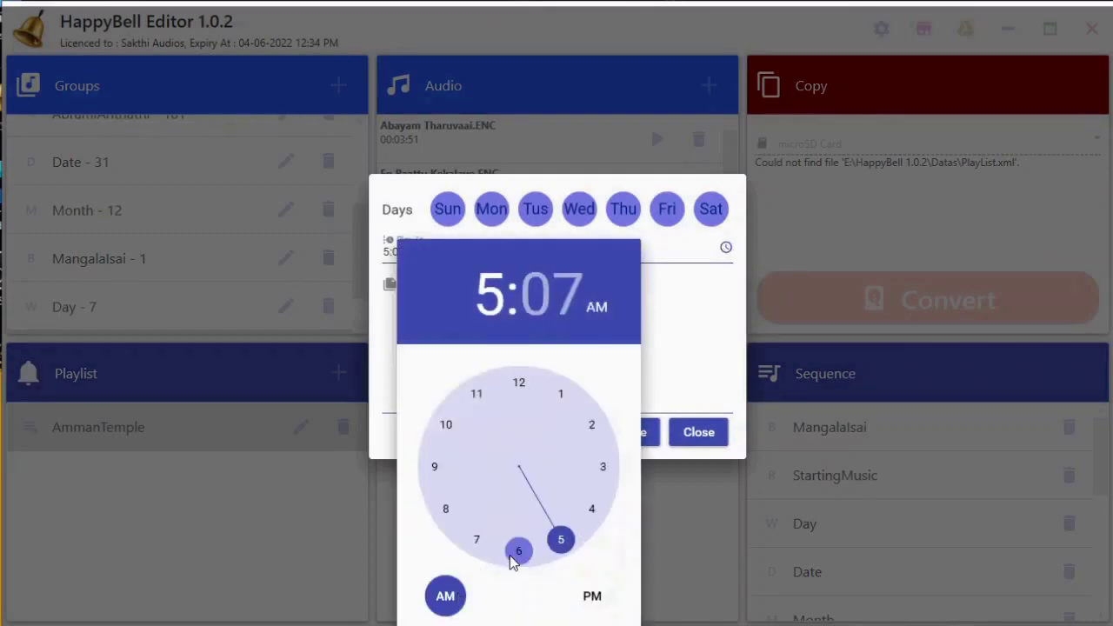
{"action": "left_click", "coordinate": [515, 553]}
{"action": "left_click", "coordinate": [519, 383]}
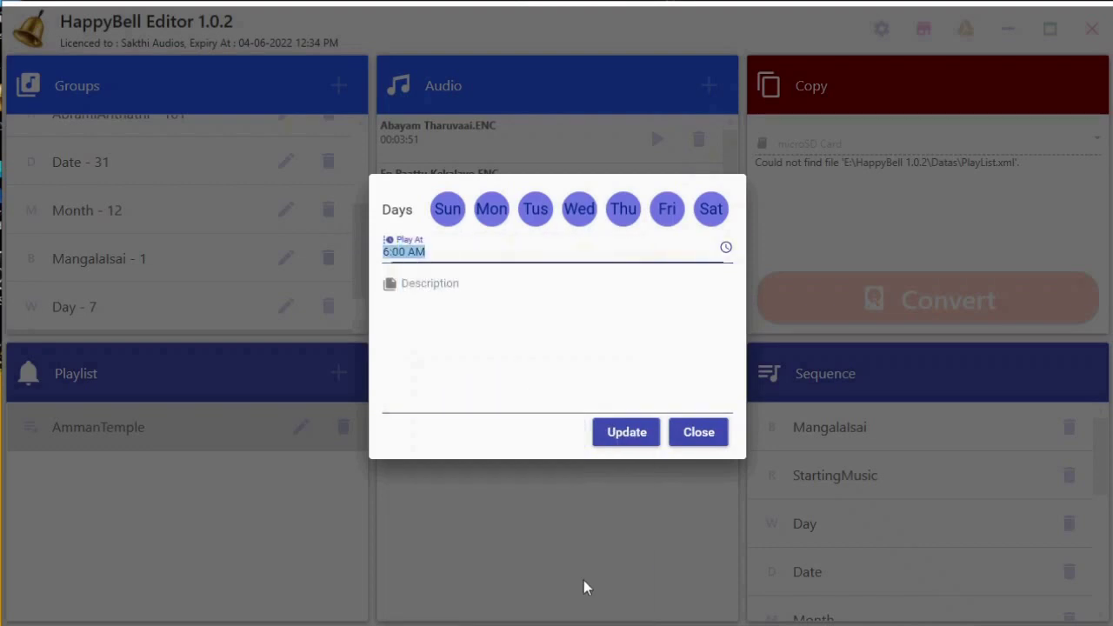
{"action": "left_click", "coordinate": [649, 428]}
Add another AmmanTemple schedule with its play time set to 7:00 AM, keeping every day selected.
{"action": "left_click", "coordinate": [707, 373]}
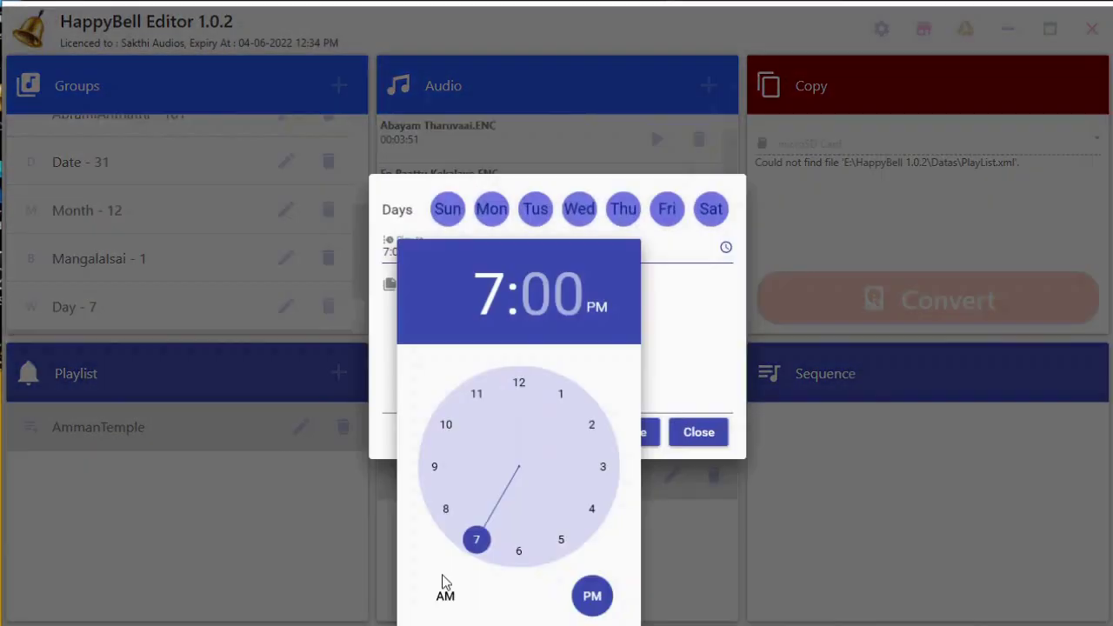
{"action": "left_click", "coordinate": [447, 595]}
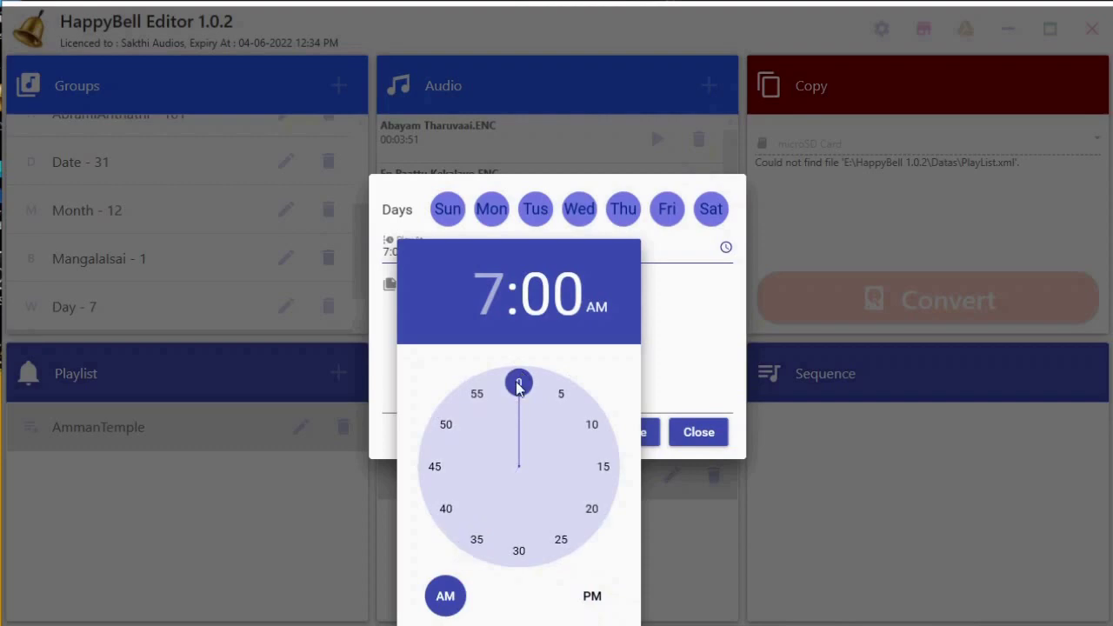
{"action": "left_click", "coordinate": [518, 384]}
{"action": "left_click", "coordinate": [629, 432]}
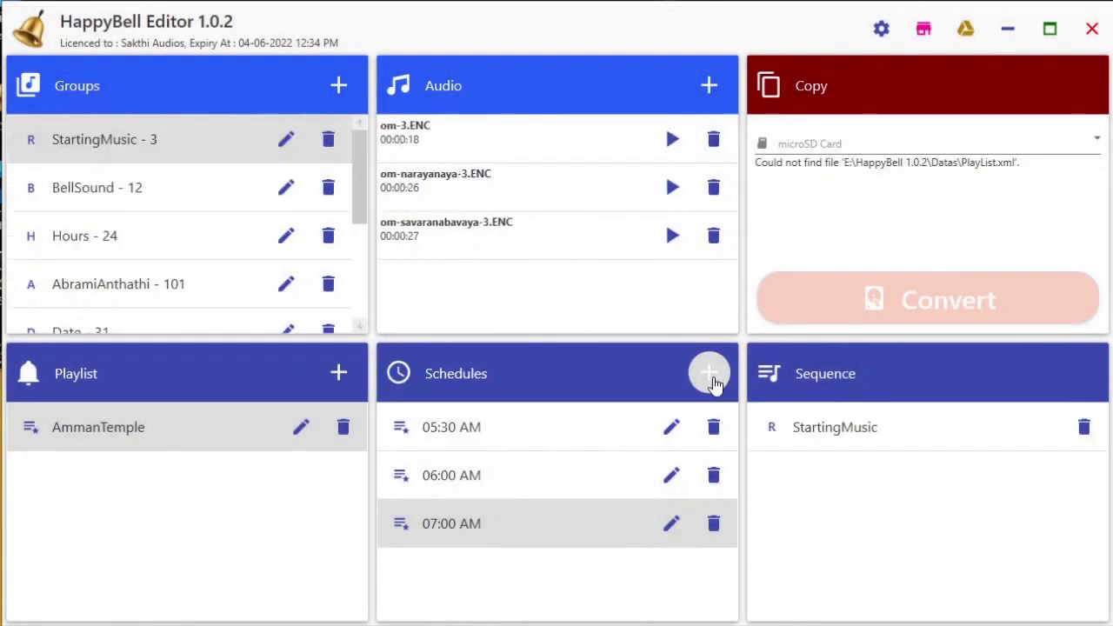
Add an 8:00 AM schedule to the AmmanTemple playlist with all days kept selected.
{"action": "left_click", "coordinate": [709, 373]}
{"action": "left_click", "coordinate": [726, 248]}
{"action": "left_click", "coordinate": [446, 508]}
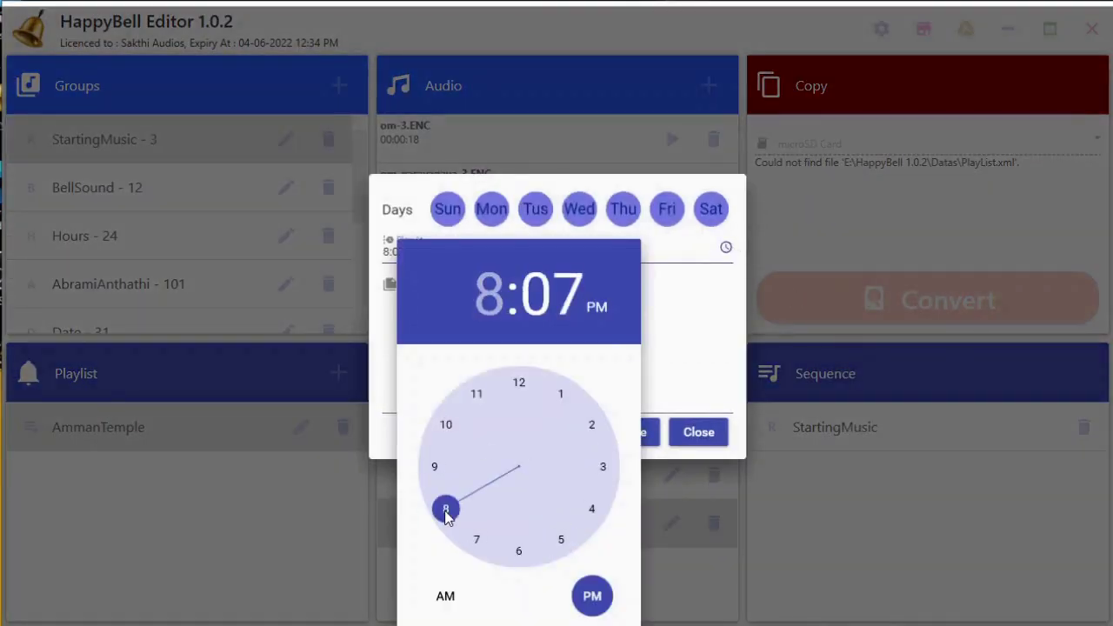
{"action": "left_click", "coordinate": [446, 595]}
{"action": "left_click", "coordinate": [521, 396]}
{"action": "left_click", "coordinate": [626, 432]}
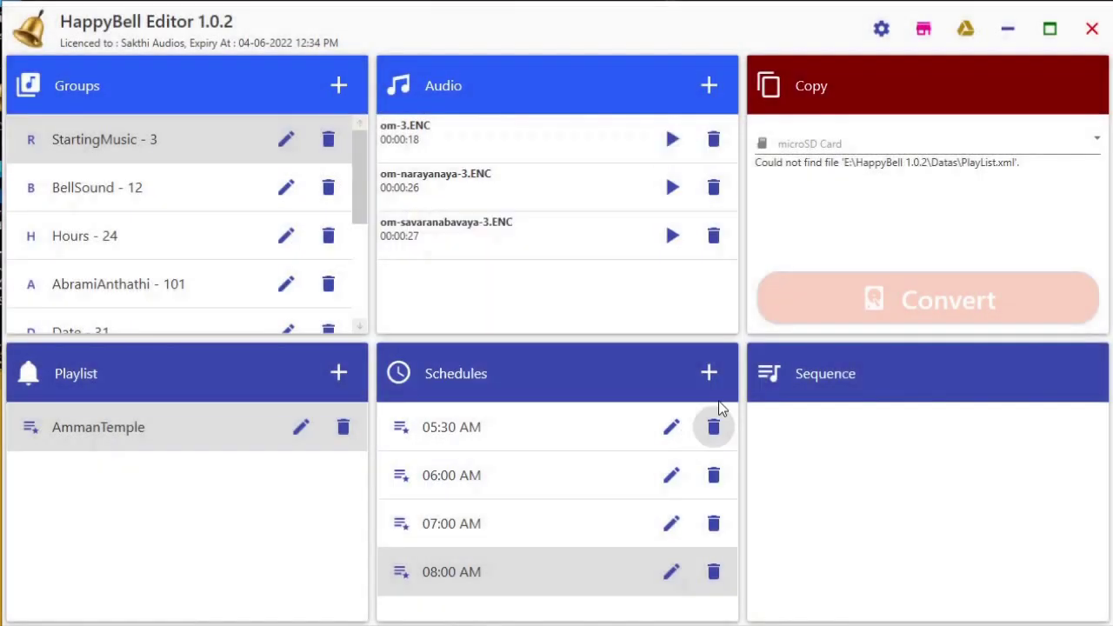
Add a 9:00 AM schedule to the AmmanTemple playlist, leaving all seven days selected.
{"action": "left_click", "coordinate": [709, 373]}
{"action": "left_click", "coordinate": [726, 249]}
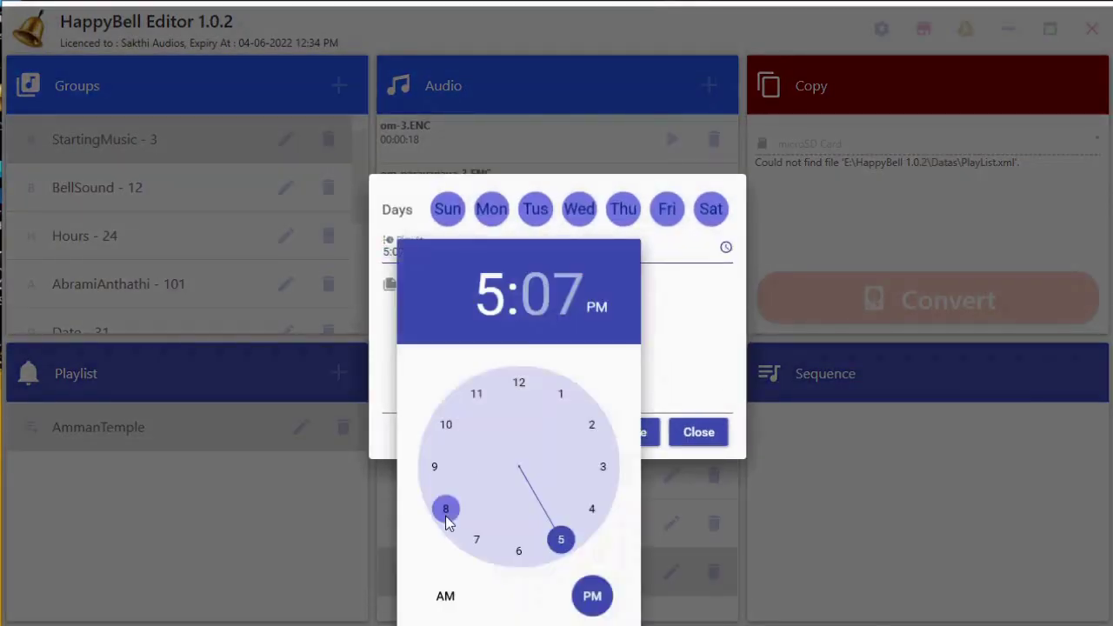
{"action": "left_click", "coordinate": [445, 596]}
{"action": "left_click", "coordinate": [419, 465]}
{"action": "left_click", "coordinate": [521, 387]}
{"action": "left_click", "coordinate": [630, 435]}
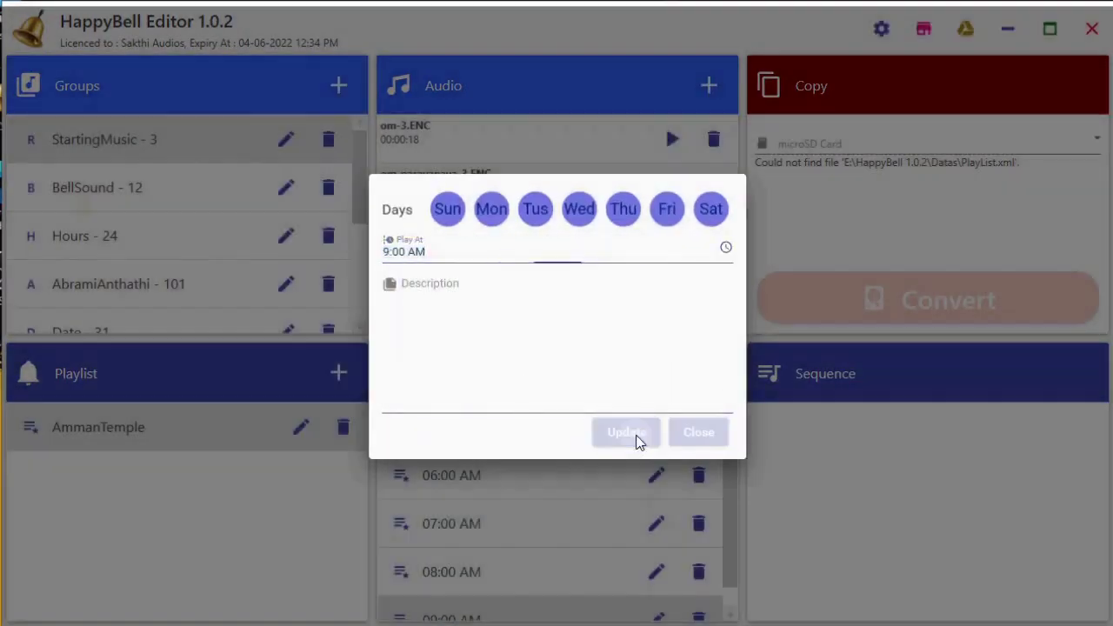
Add a further AmmanTemple schedule for all seven days with the play time set to 10:59 AM.
{"action": "left_click", "coordinate": [706, 373]}
{"action": "left_click", "coordinate": [723, 249]}
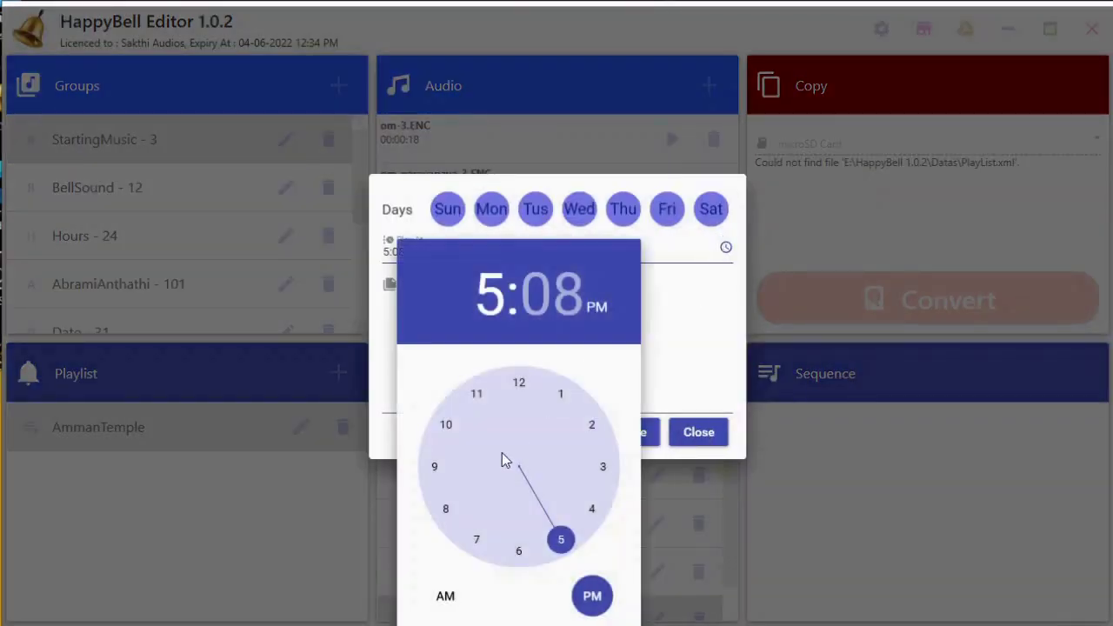
{"action": "left_click", "coordinate": [481, 434]}
{"action": "left_click", "coordinate": [443, 596]}
{"action": "left_click", "coordinate": [515, 385]}
{"action": "left_click", "coordinate": [626, 432]}
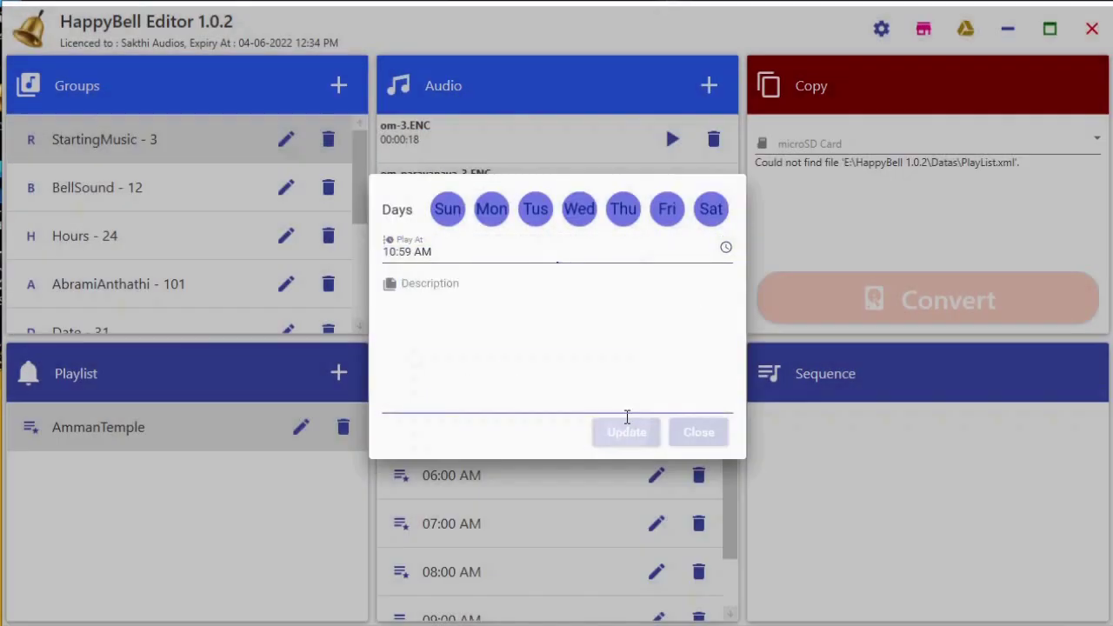
Add an 11:00 AM schedule to the AmmanTemple playlist, keeping all seven days selected.
{"action": "left_click", "coordinate": [708, 373]}
{"action": "left_click", "coordinate": [725, 256]}
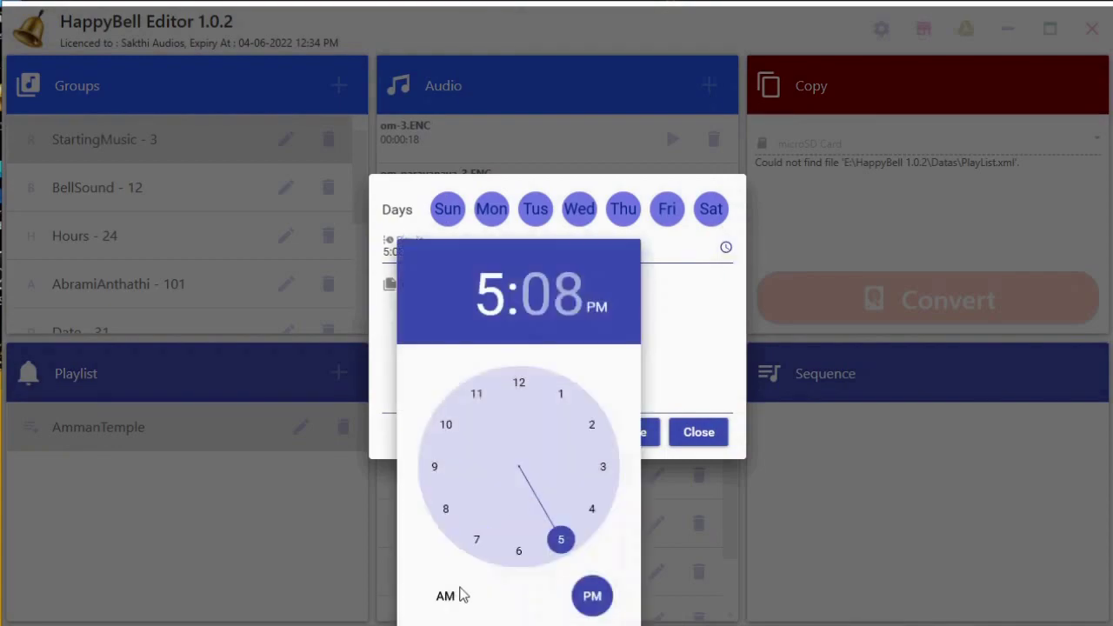
{"action": "left_click", "coordinate": [444, 596]}
{"action": "left_click", "coordinate": [479, 390]}
{"action": "left_click", "coordinate": [526, 389]}
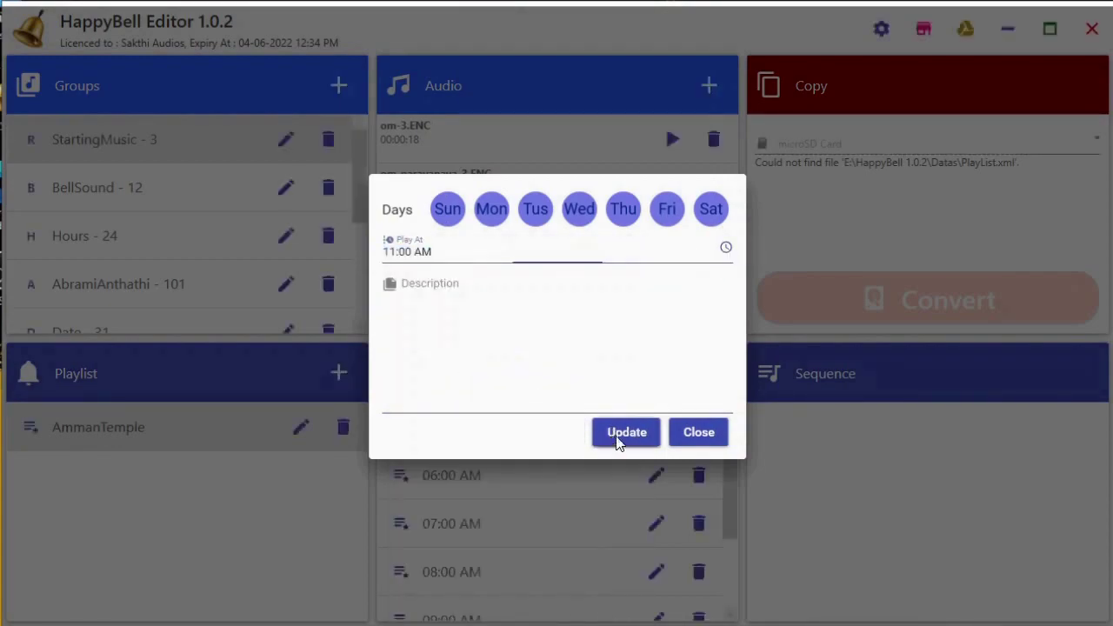